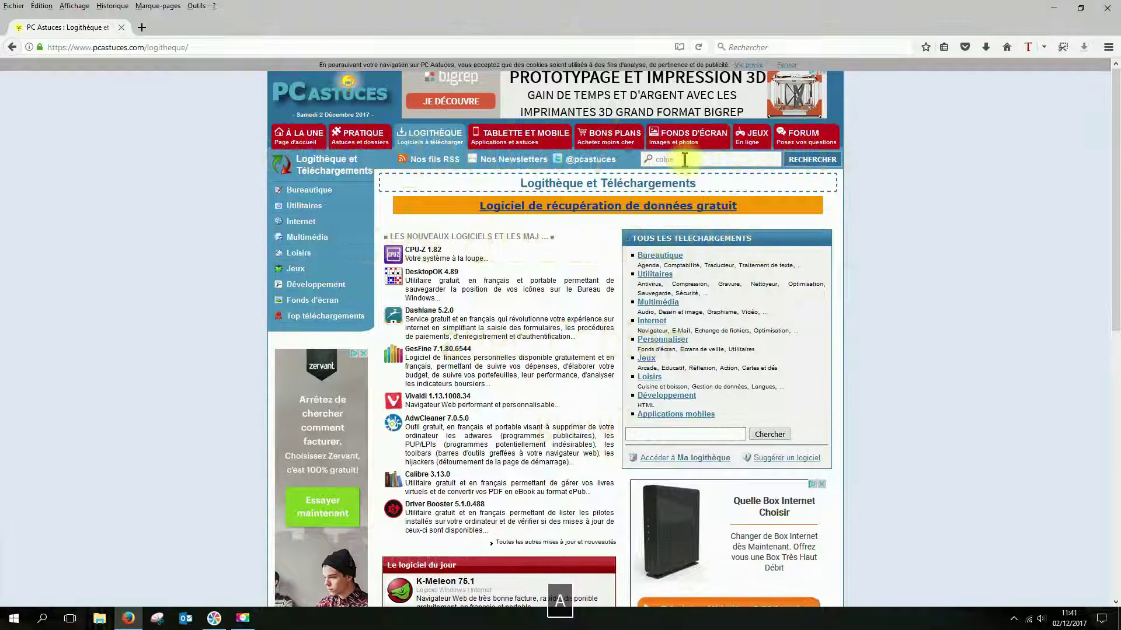
Step: Search PC Astuces for cobian and save the Cobian Backup 11.2.0.582 installer, cbSetup.exe, from the software publisher's server
key(Return)
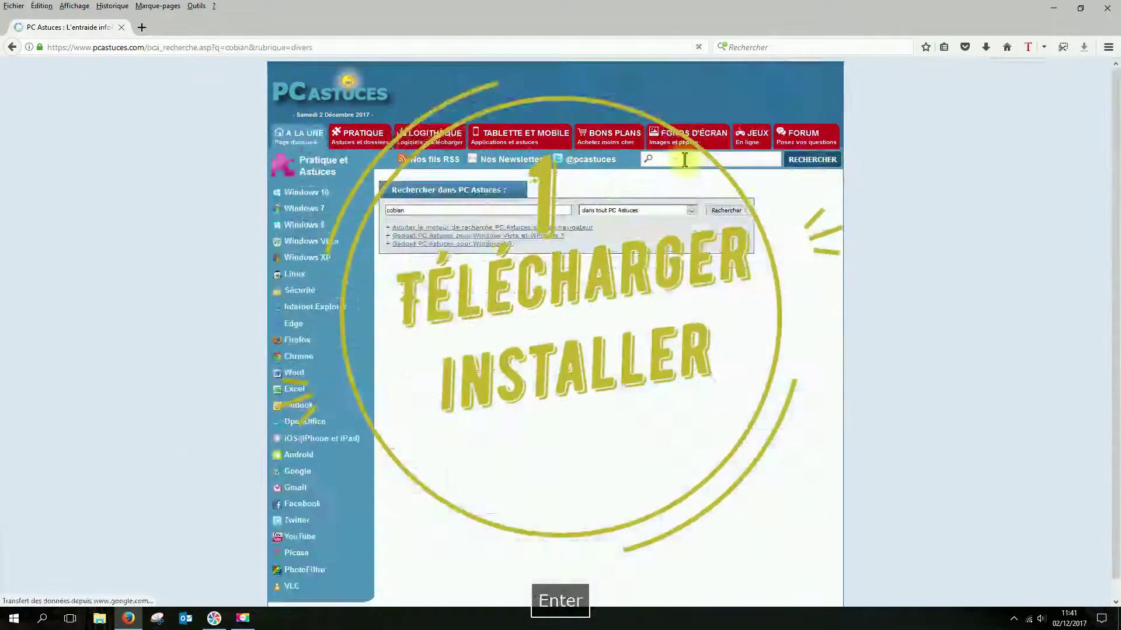
scroll(444, 309, down, 2)
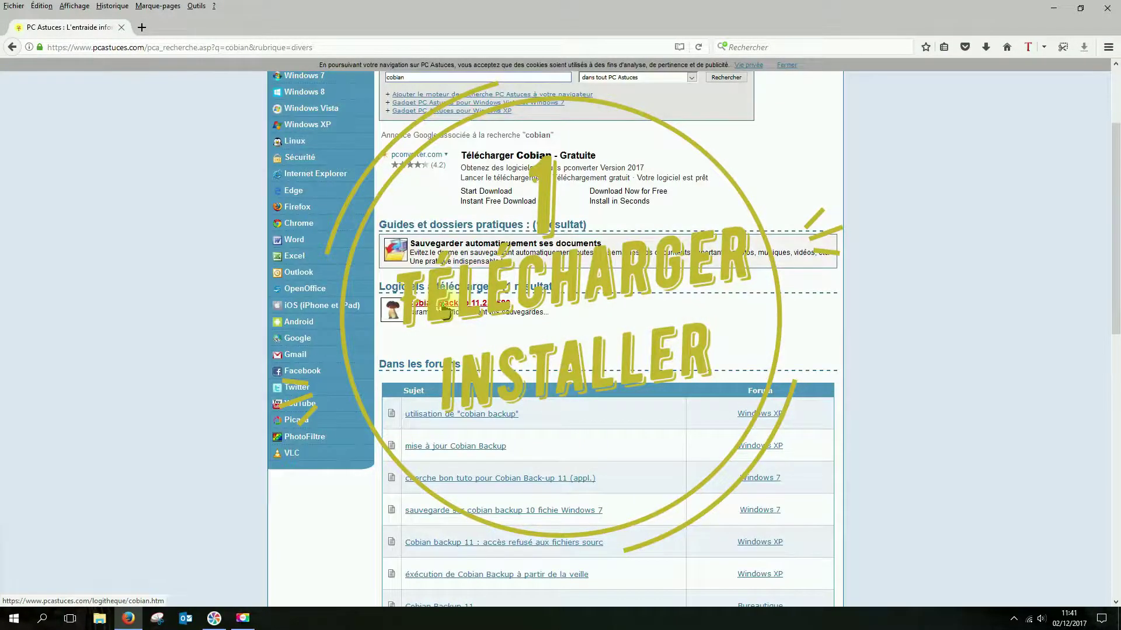
click(443, 310)
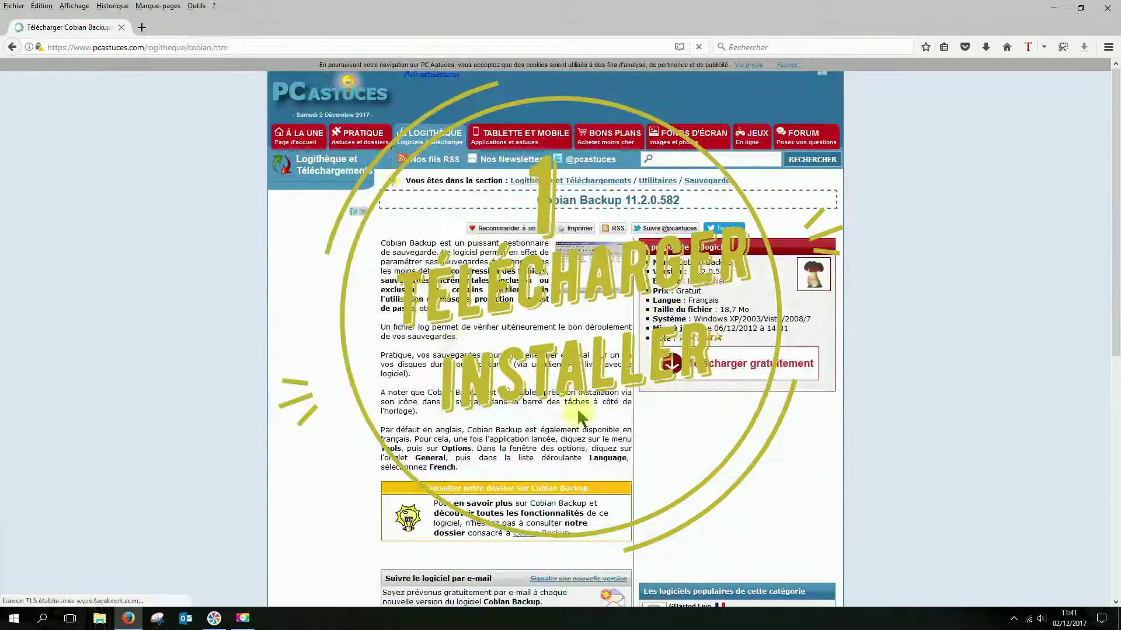
click(733, 367)
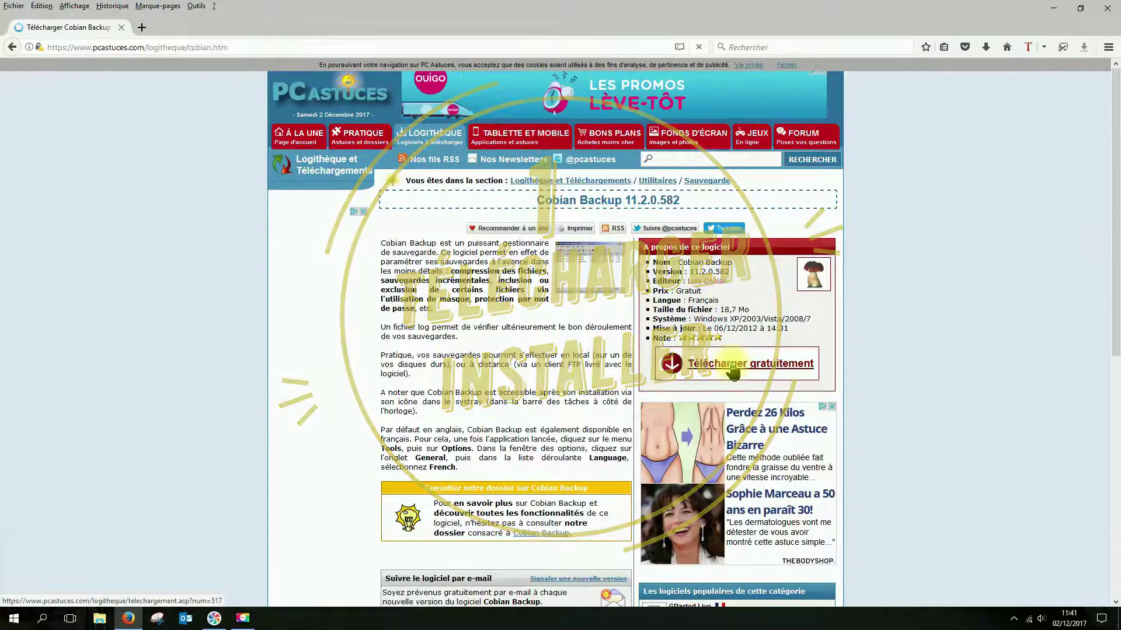
click(528, 403)
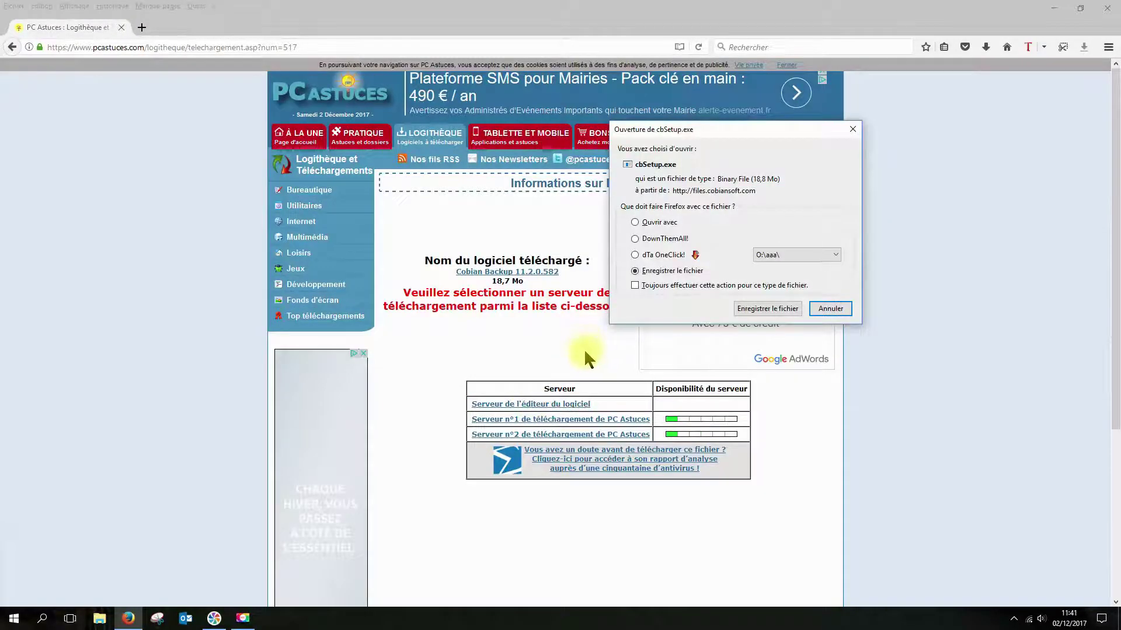
click(768, 311)
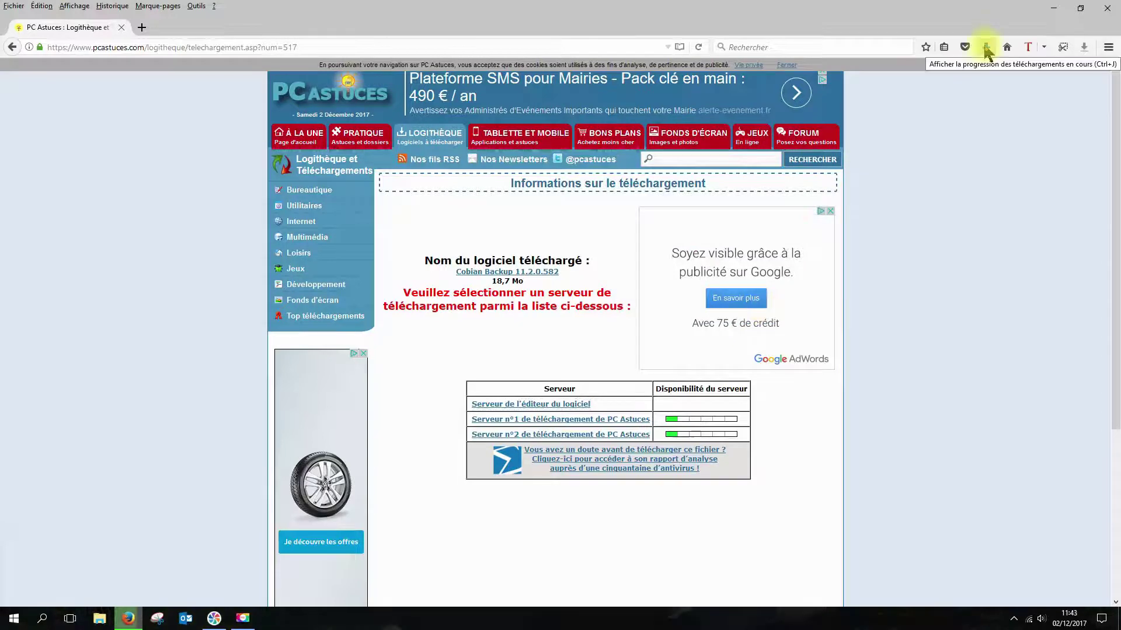
Step: Run the downloaded cbSetup.exe and authorise it to make changes to the computer
click(986, 49)
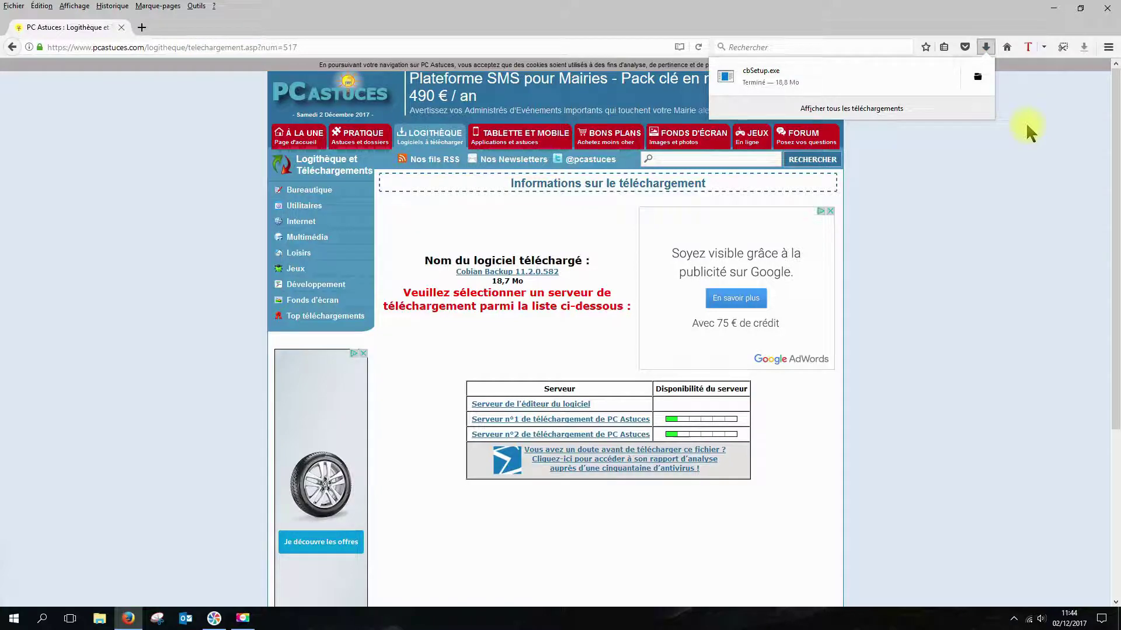
click(753, 76)
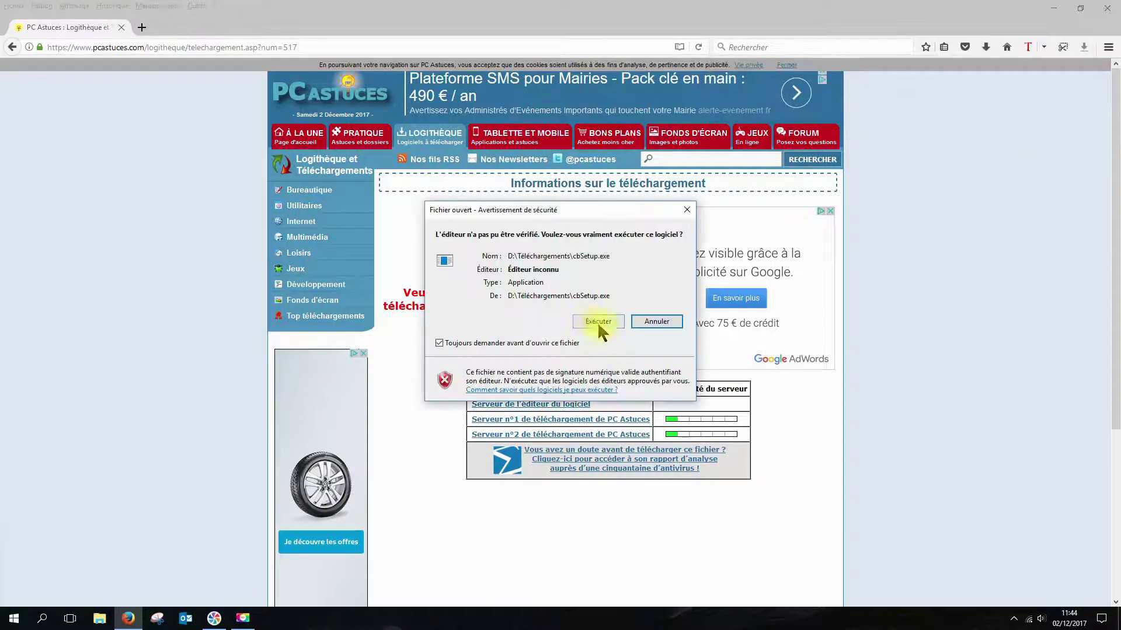
click(591, 321)
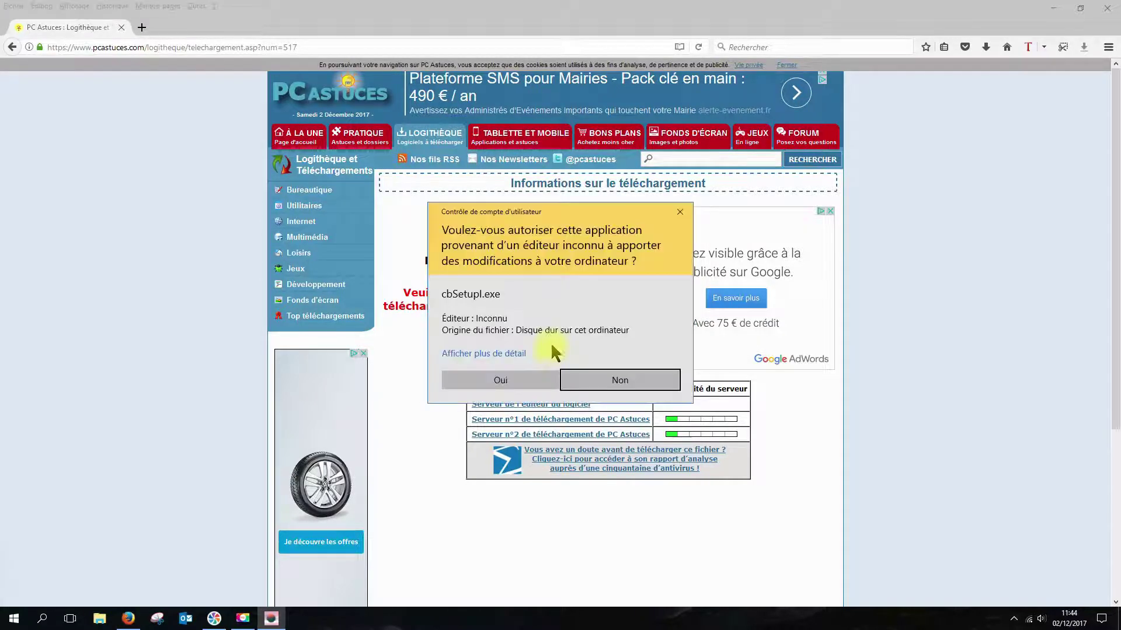
click(500, 381)
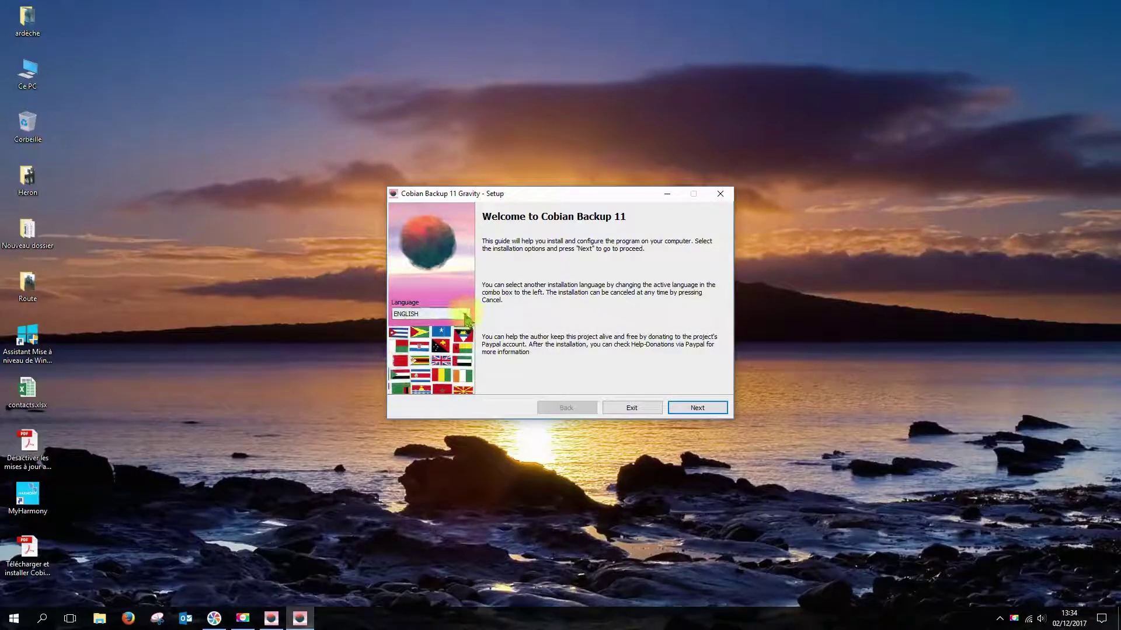
Step: Set the installer language to FRENCH and accept the licence conditions
click(459, 314)
click(438, 339)
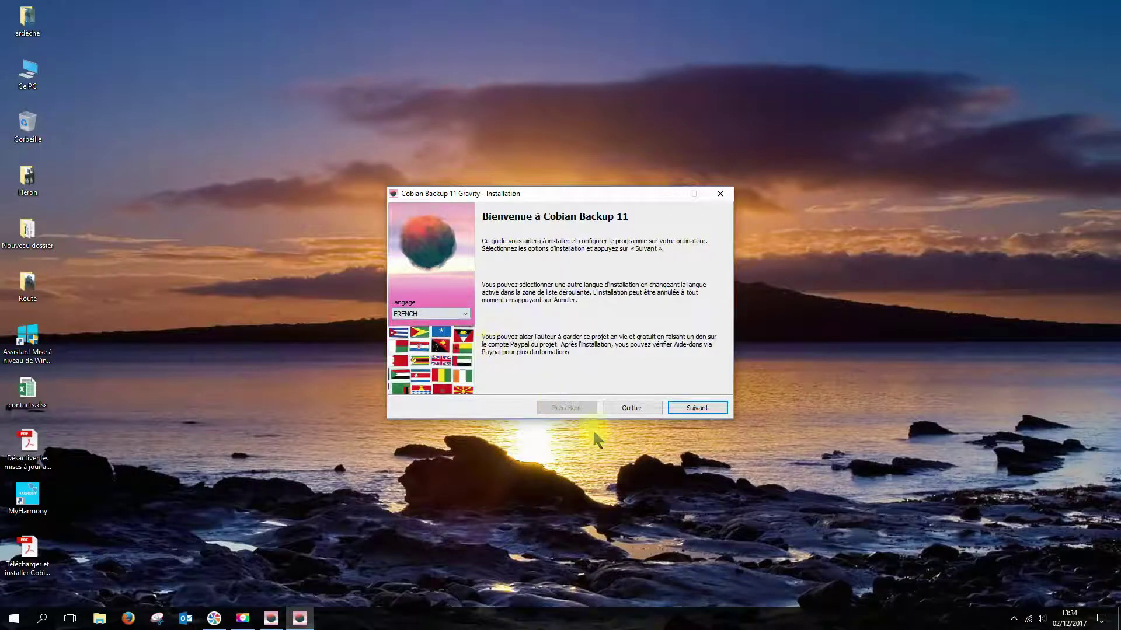
click(697, 408)
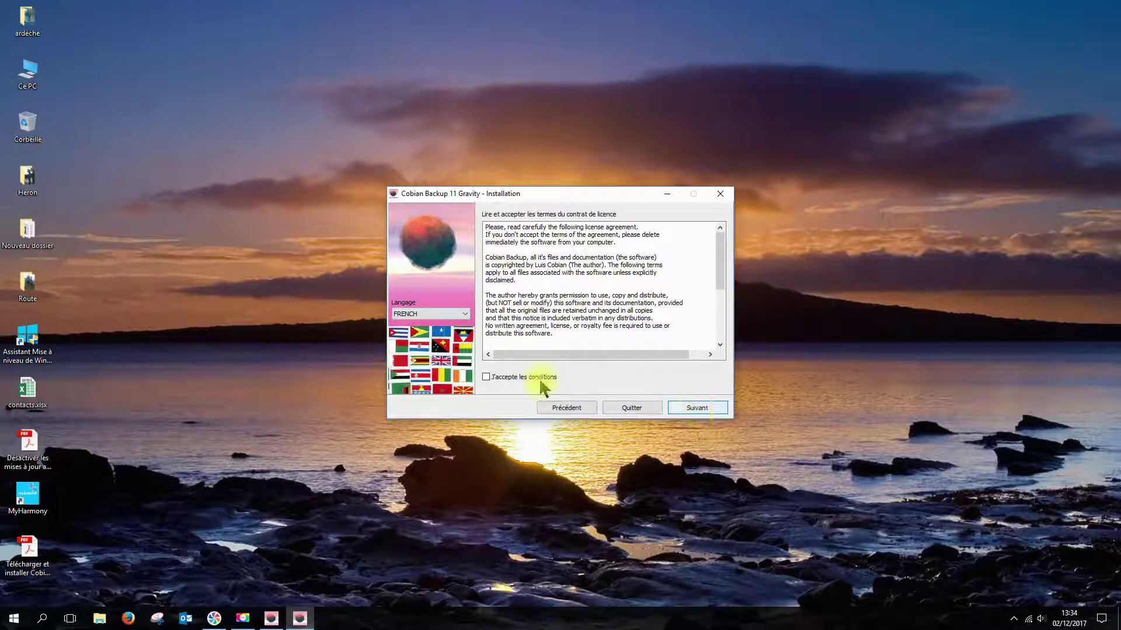
click(486, 378)
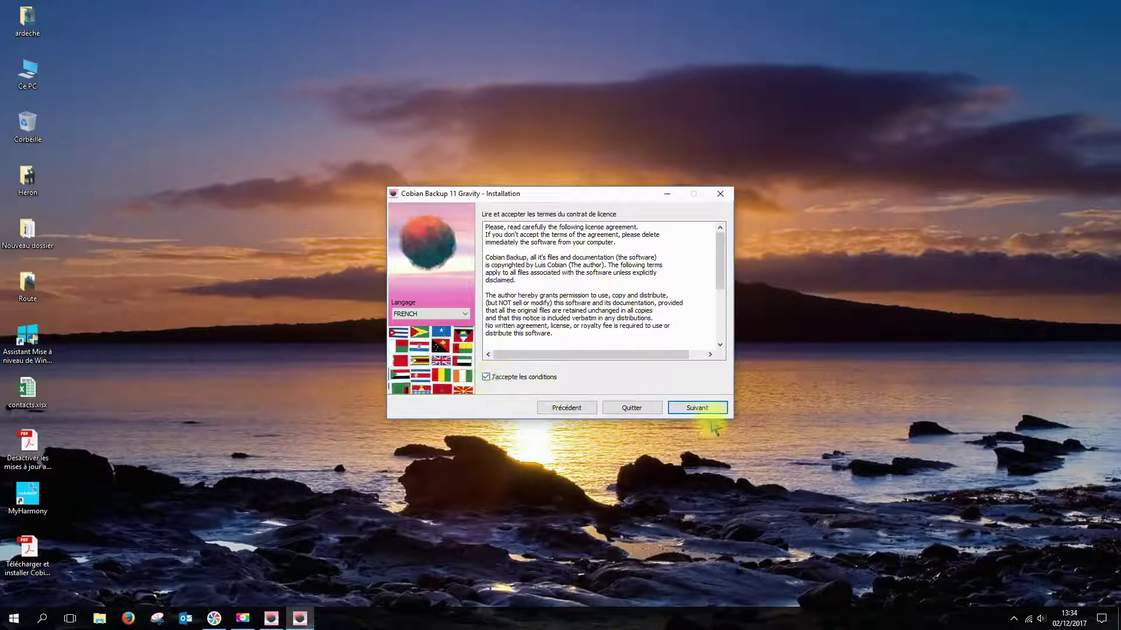
click(697, 407)
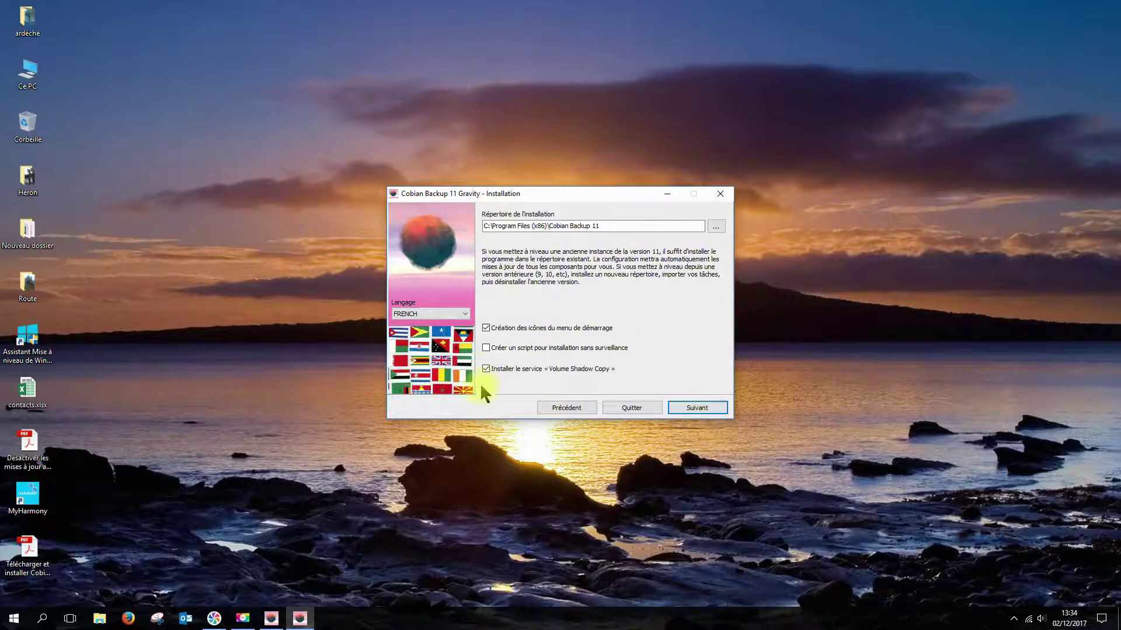
Step: Install the program in the default directory as a service using the local system account, and close the finished setup
click(704, 409)
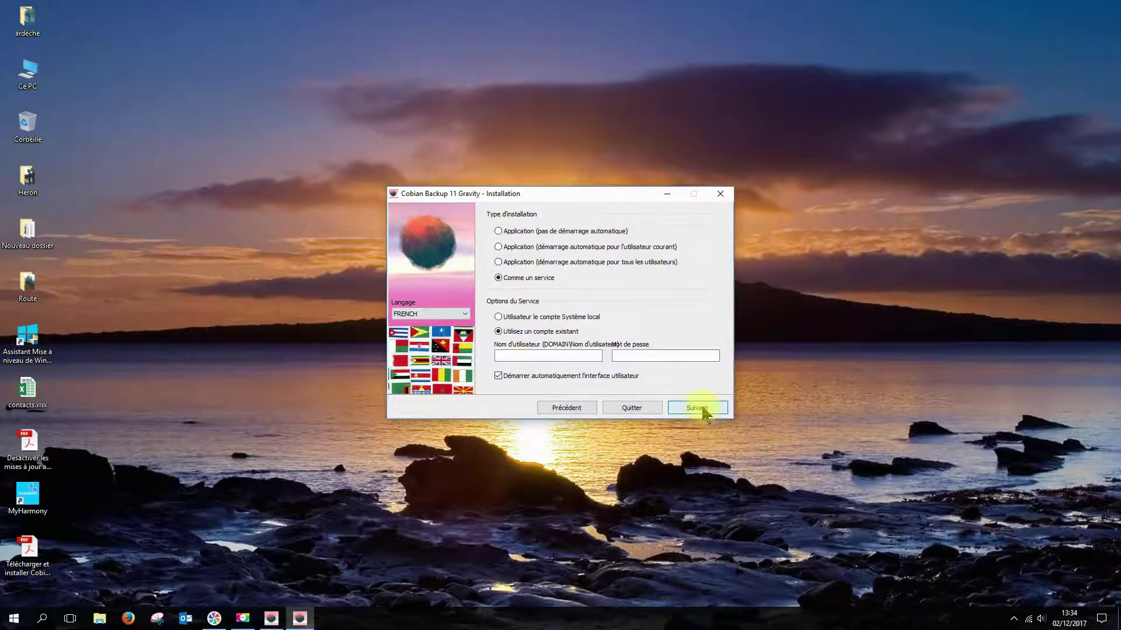
click(498, 317)
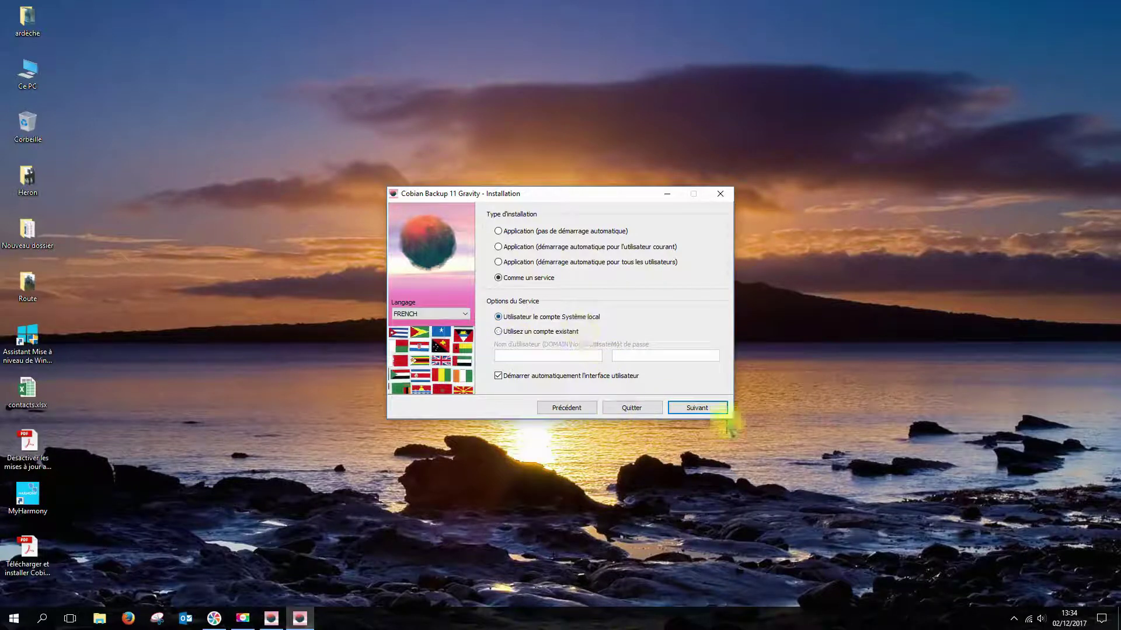
click(699, 411)
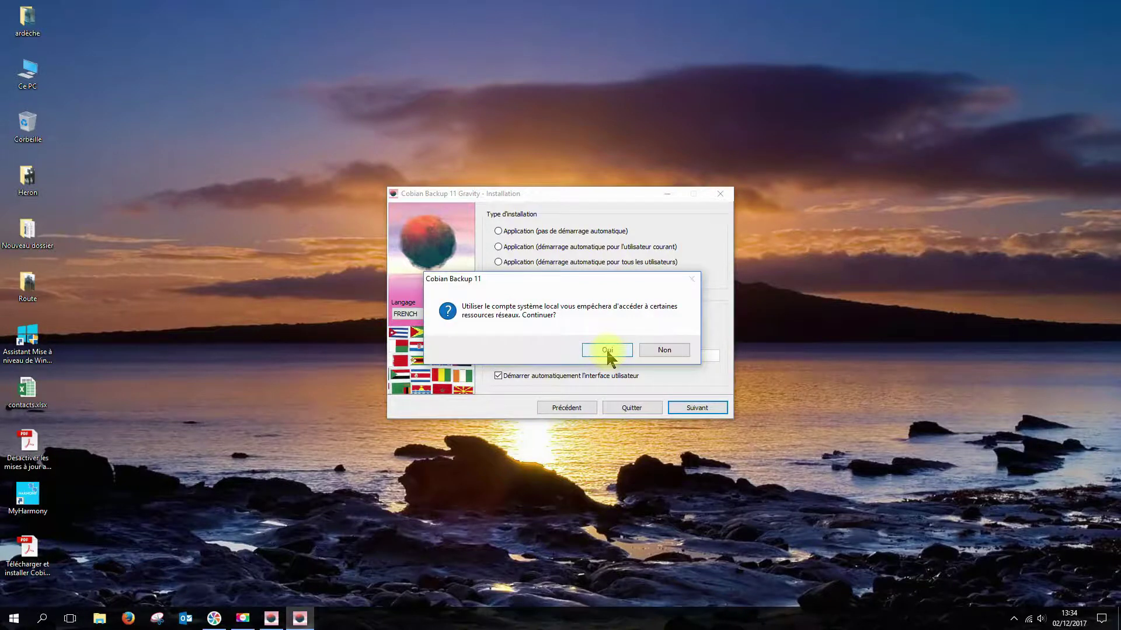
click(607, 351)
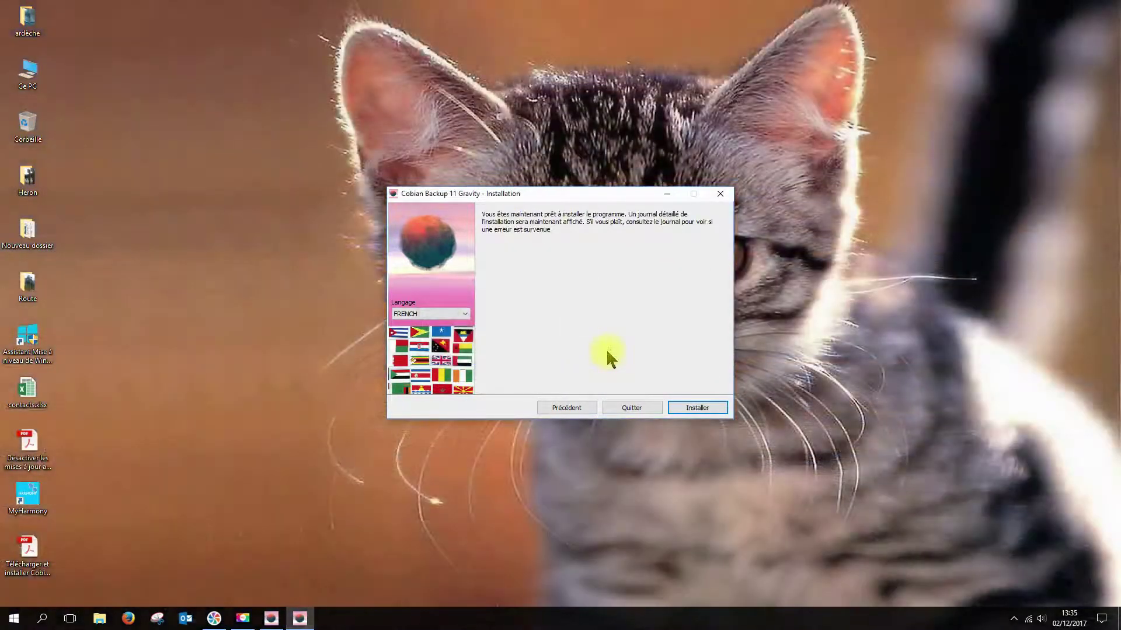
click(700, 409)
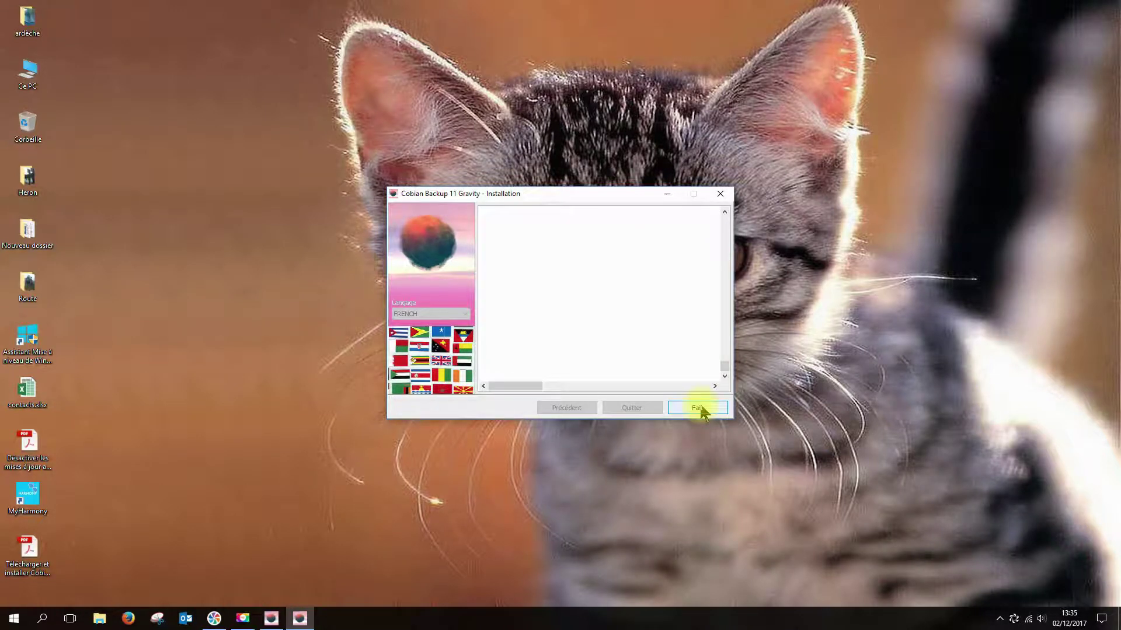
click(700, 409)
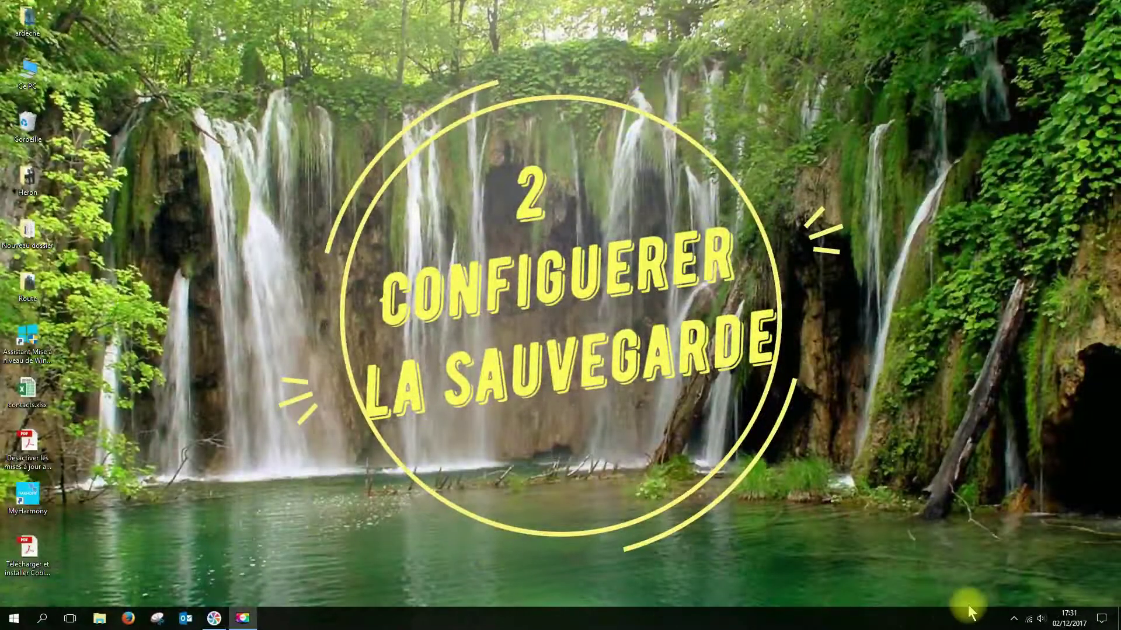
Step: Switch to Cobian Backup by opening its main window from the hidden notification area programs
click(1013, 618)
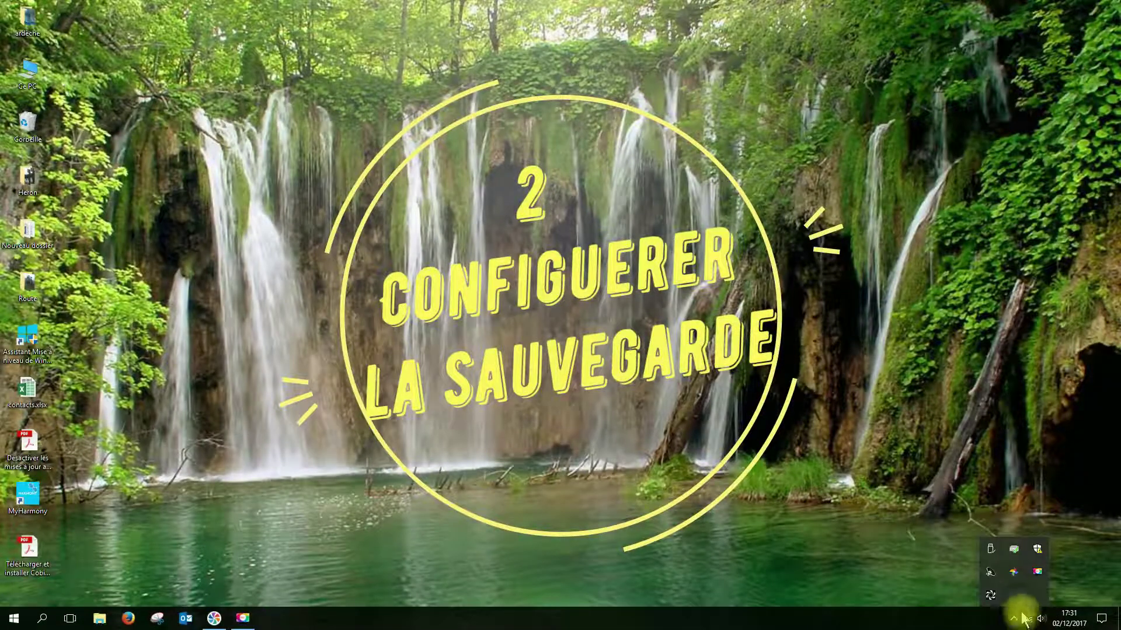
right_click(990, 597)
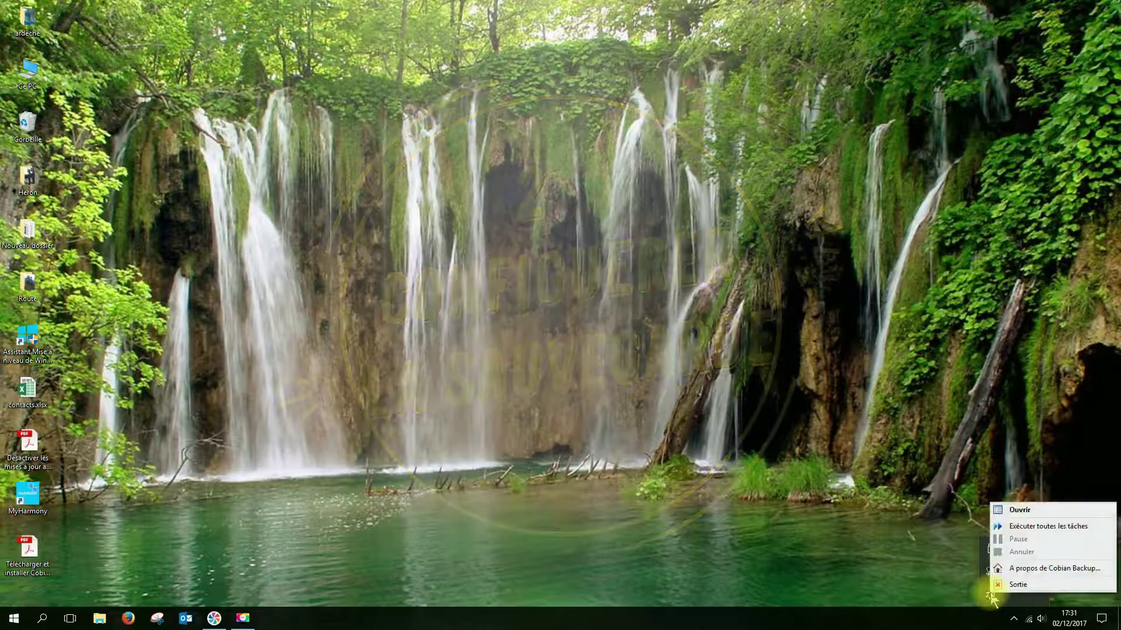
click(1008, 510)
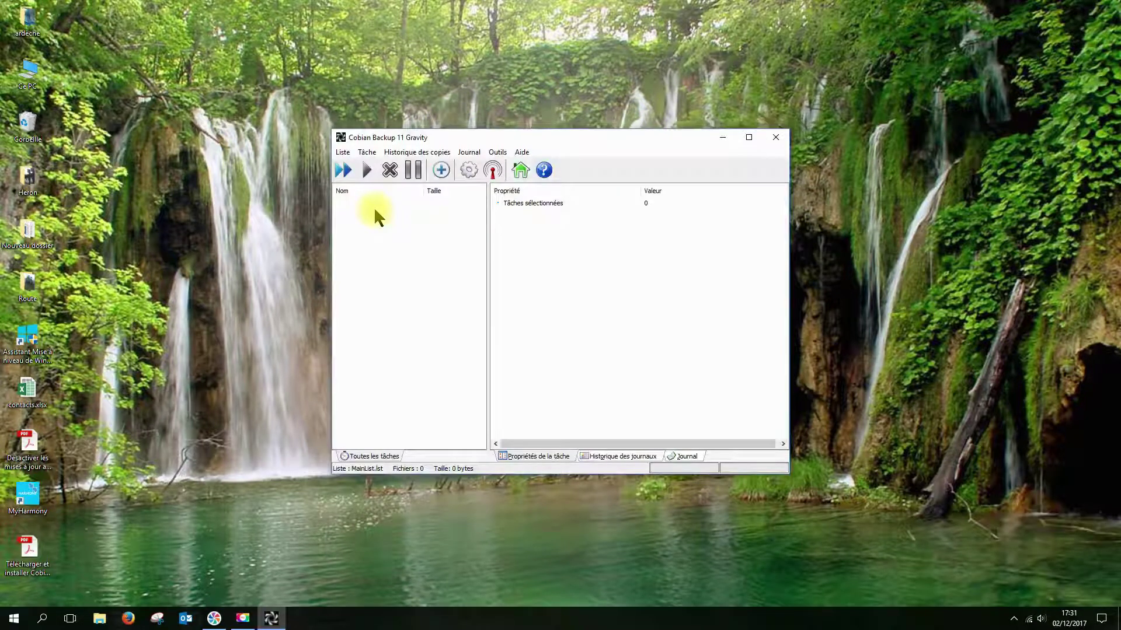
Step: Create a new backup task named "Sauvegarde Bibliothèque"
click(364, 153)
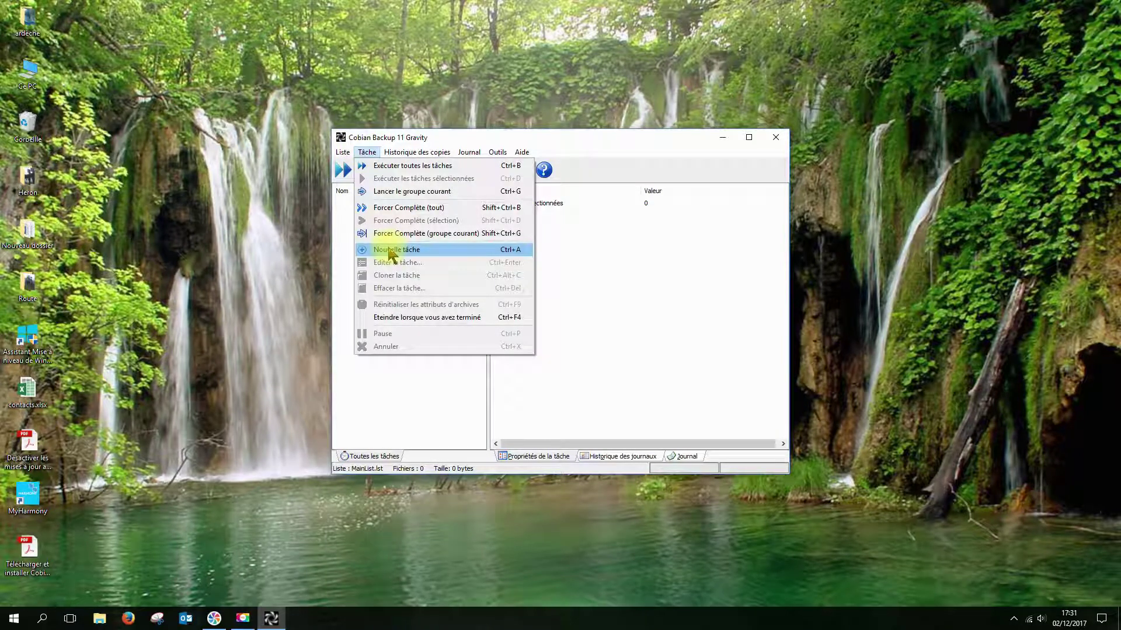
click(388, 251)
text(Sauveg)
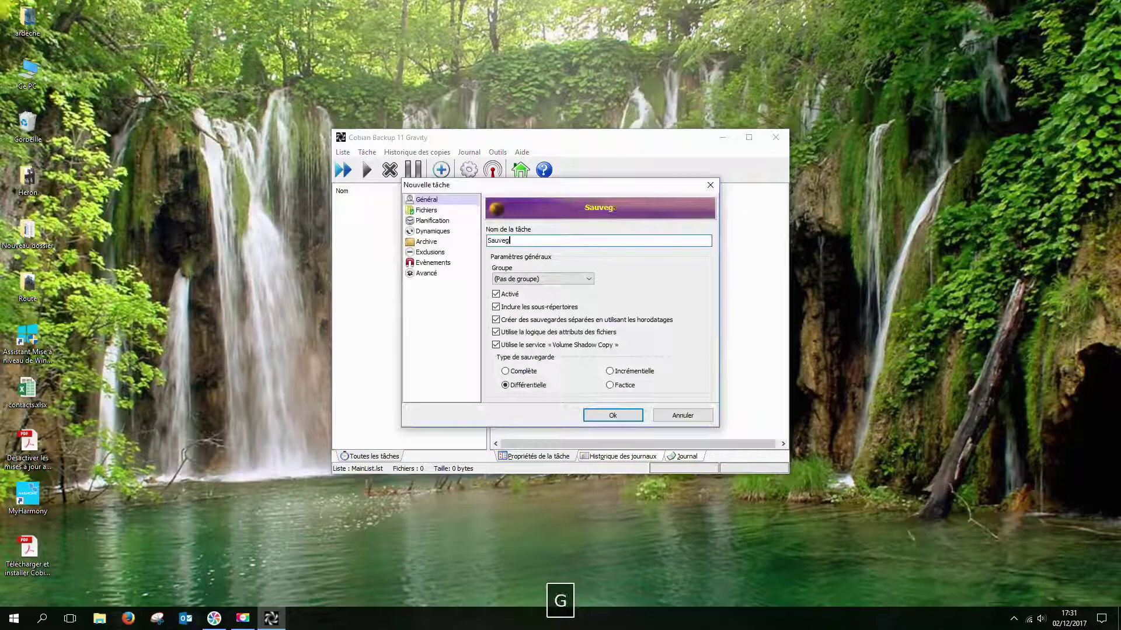
text(arde )
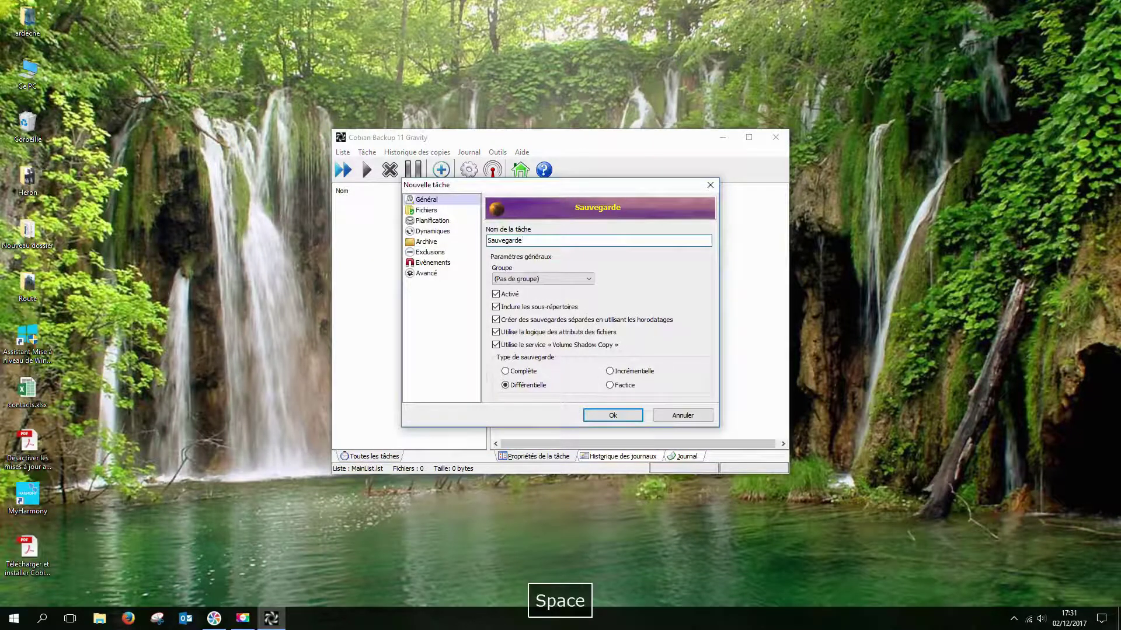
text(Bibliothèque)
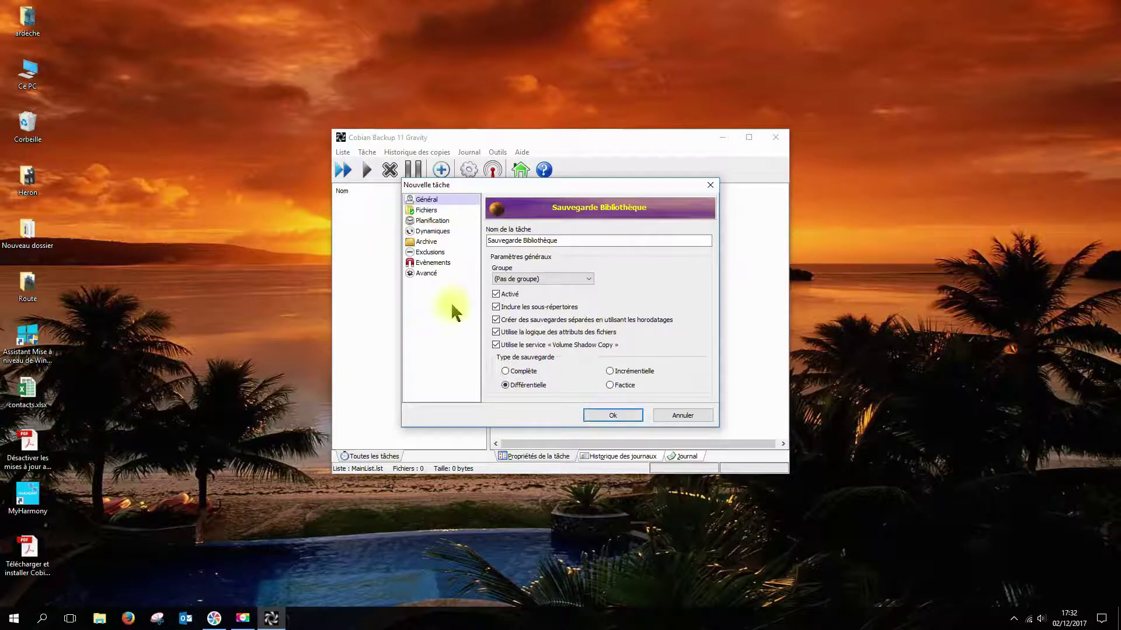
Step: Add the directory D:\_Bibliothèque as the source of the new backup task
click(599, 414)
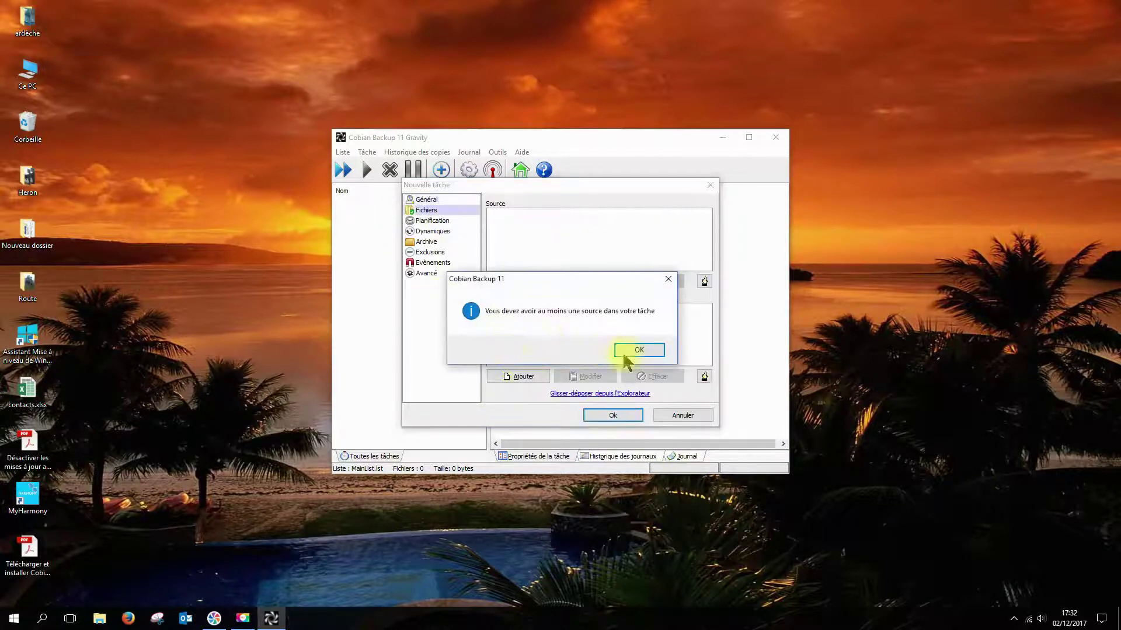
click(638, 350)
click(518, 282)
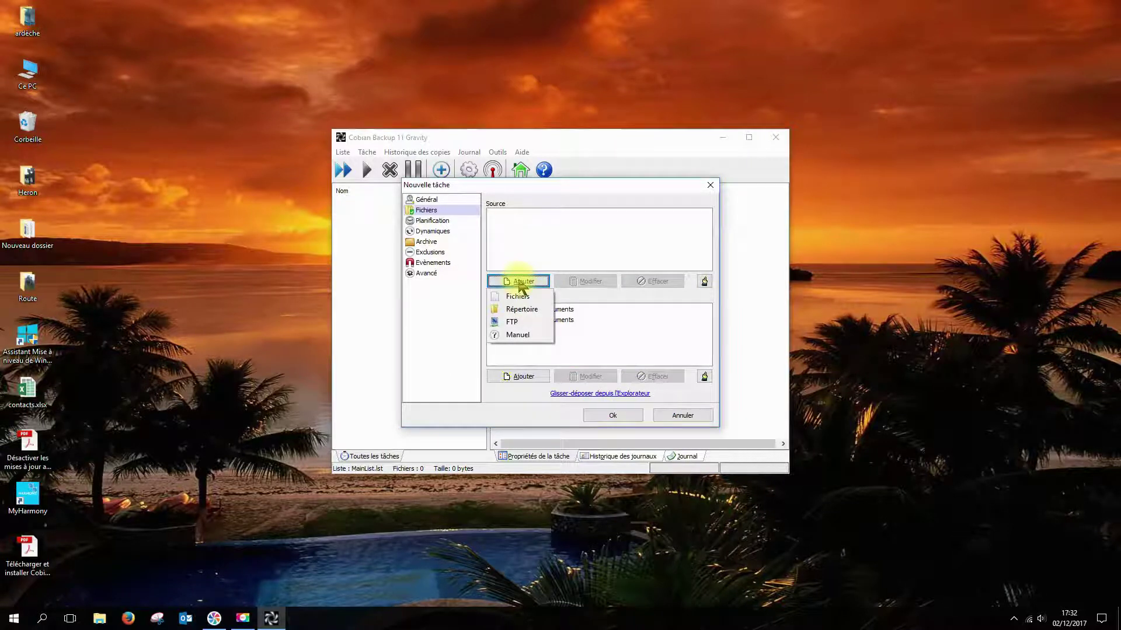
click(523, 309)
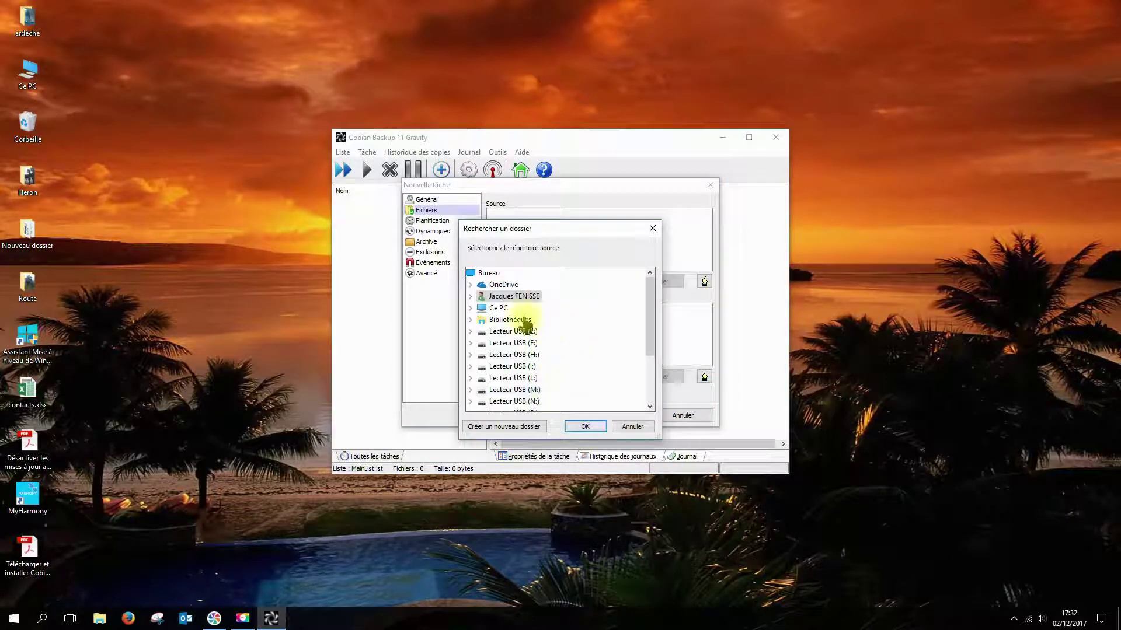
double_click(499, 308)
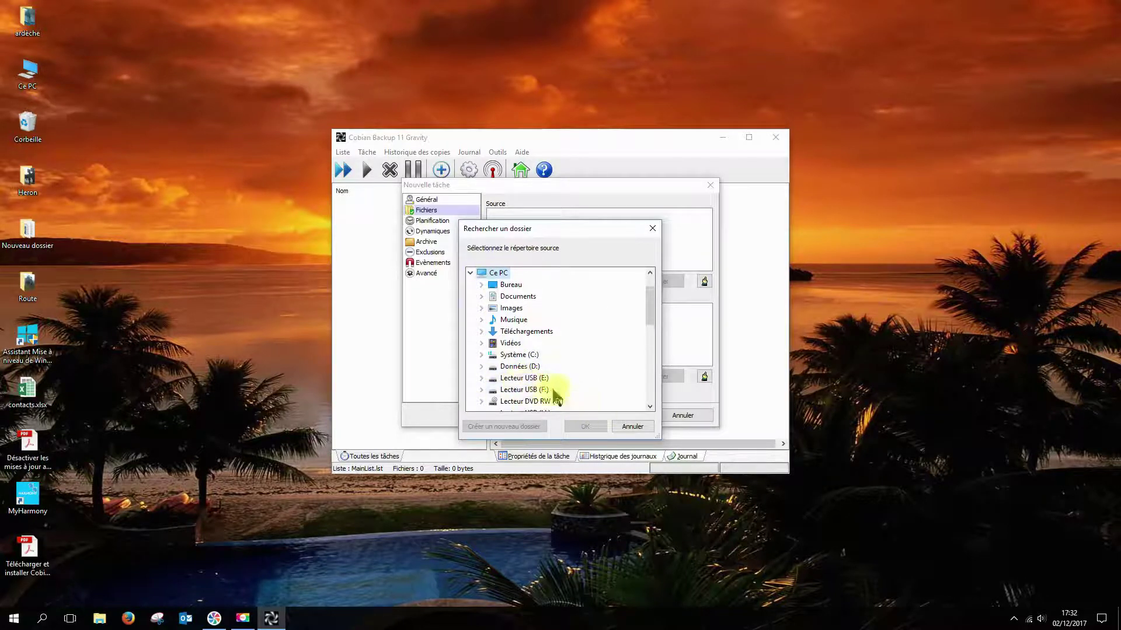
double_click(514, 367)
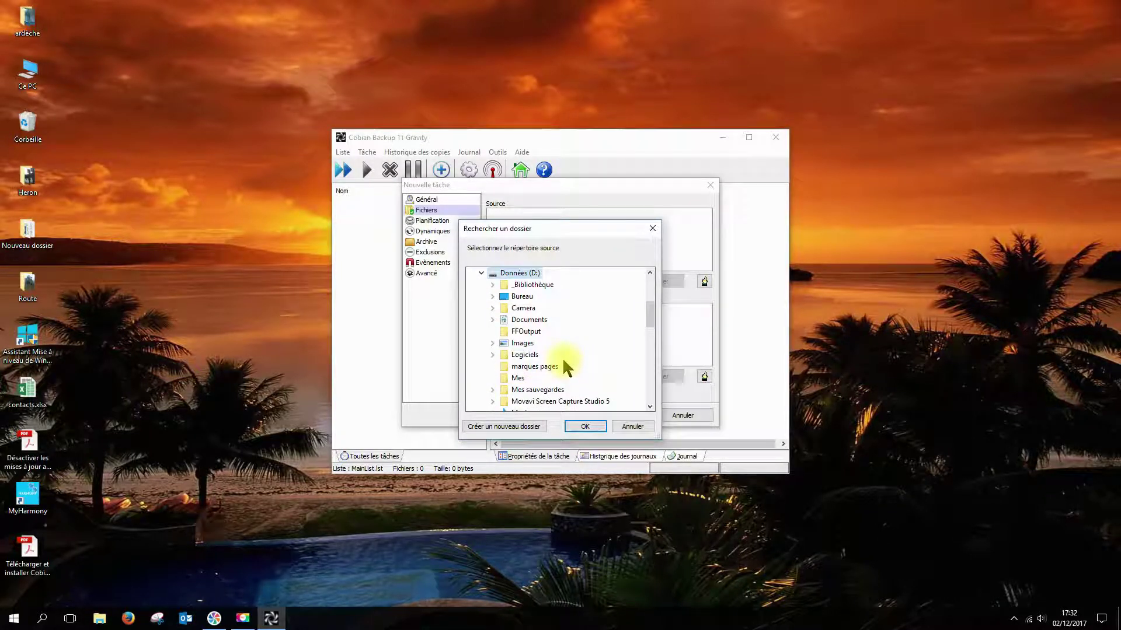
double_click(529, 286)
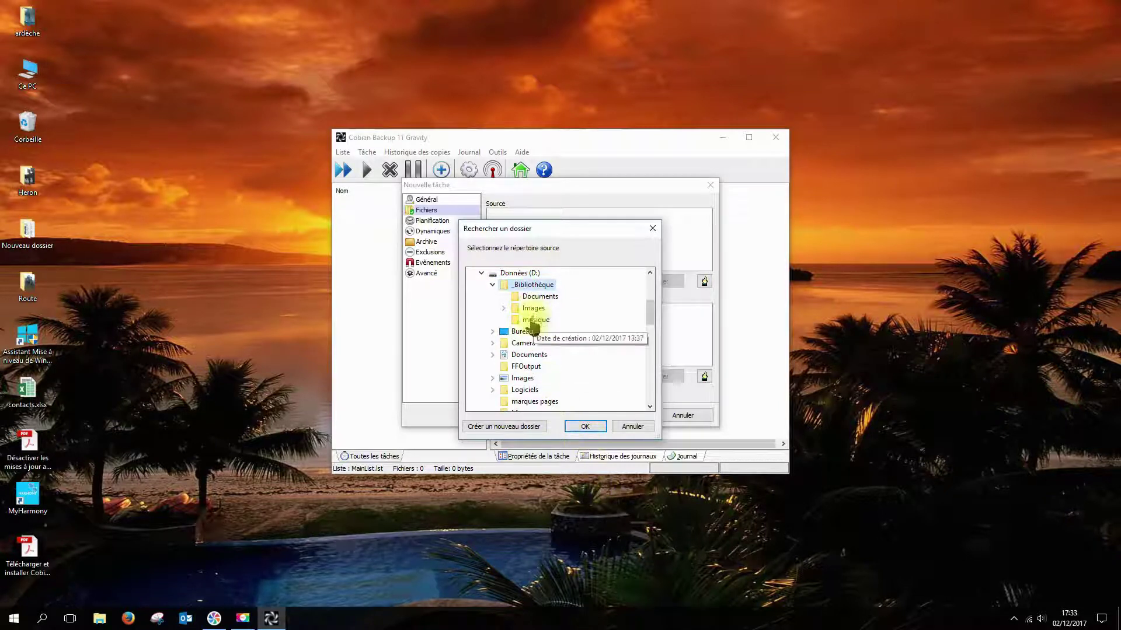
click(584, 432)
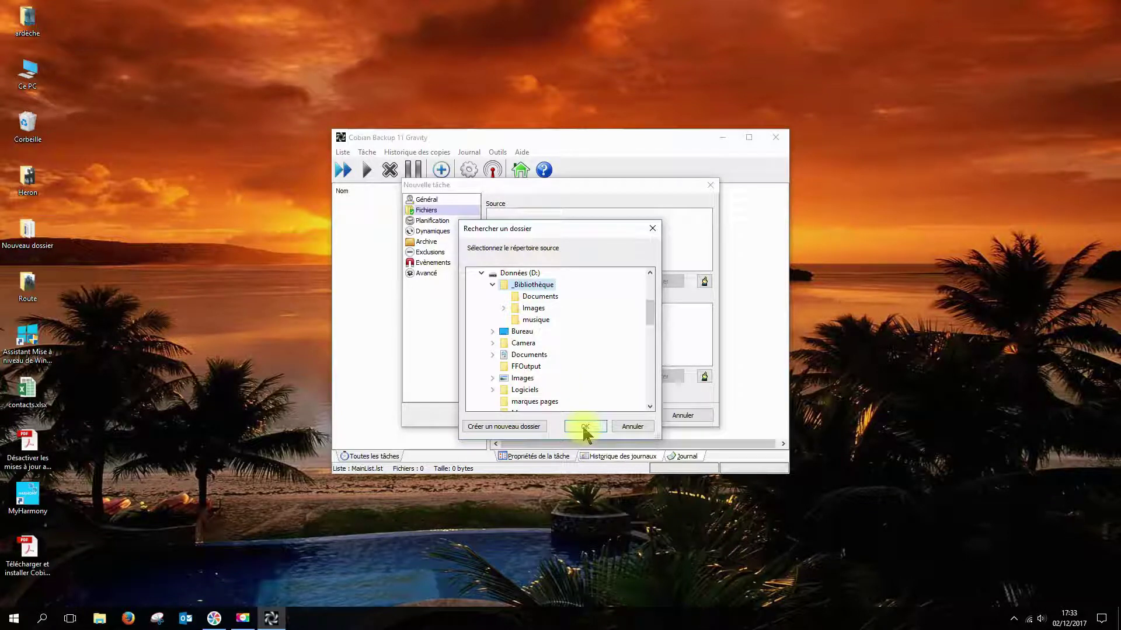
click(585, 432)
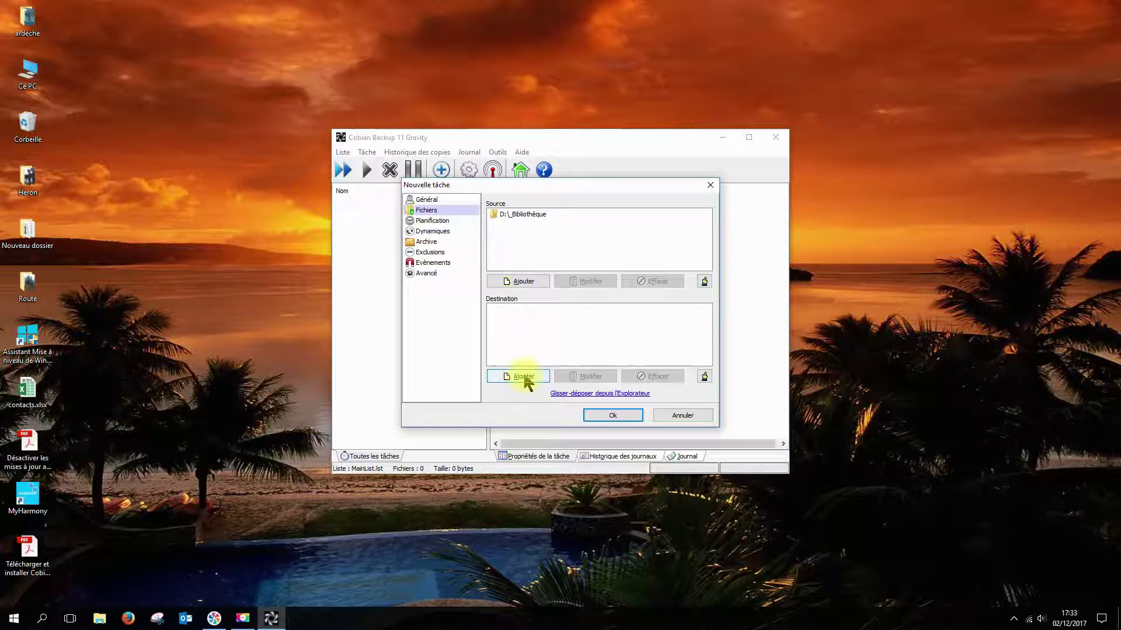
Step: Add the Sauvegarde documents directory on the SAUVEGARDE (J:) drive as the destination of the backup task
click(525, 378)
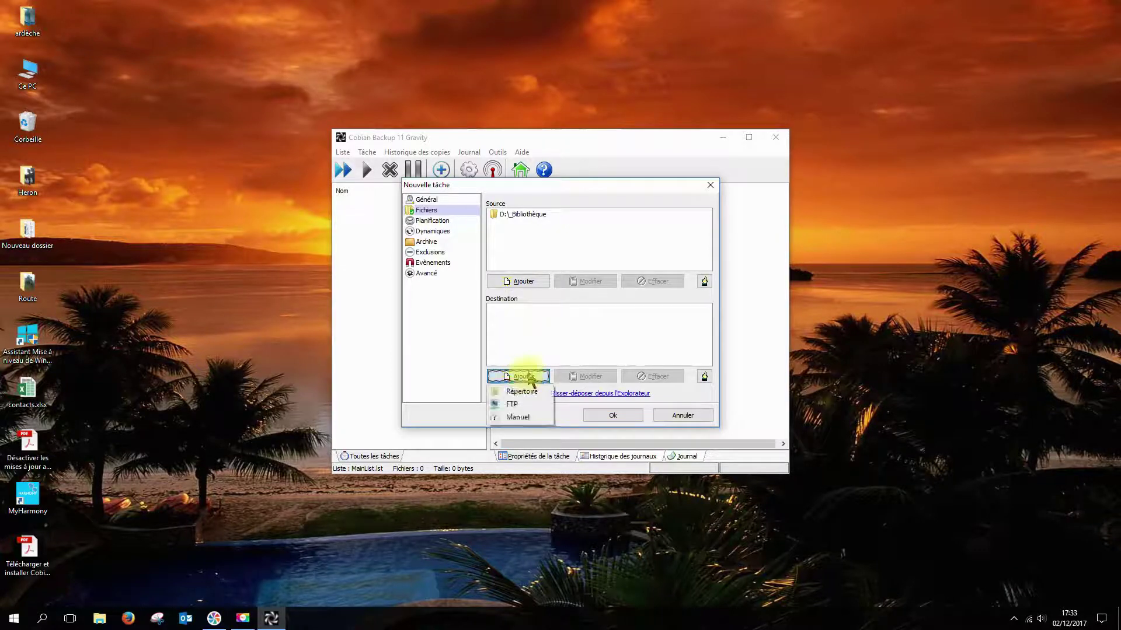
click(523, 392)
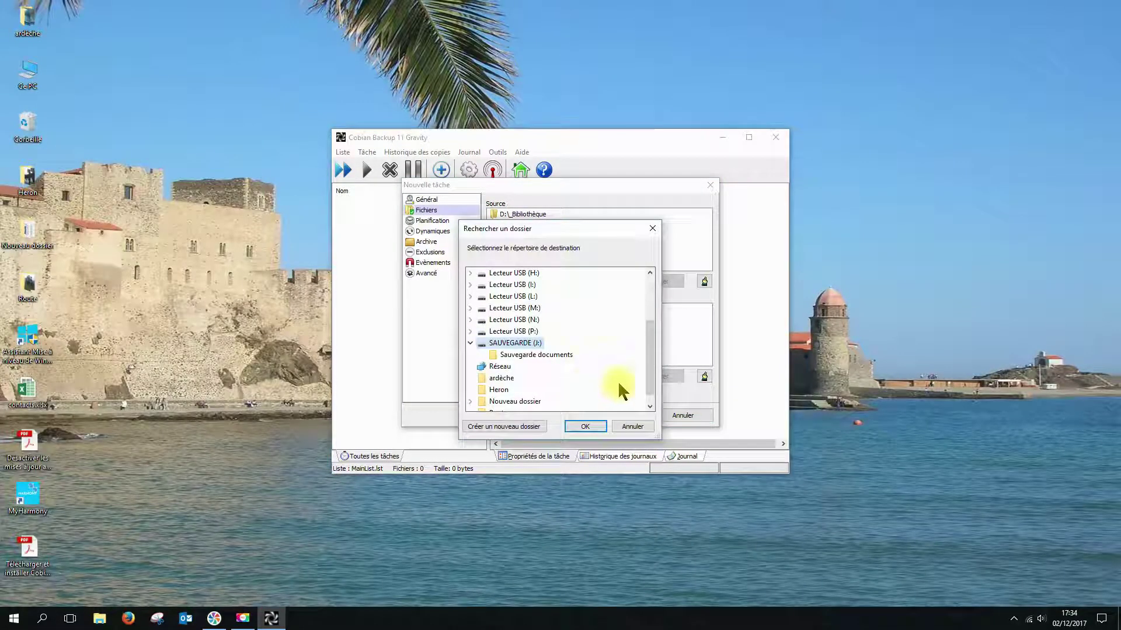
click(470, 343)
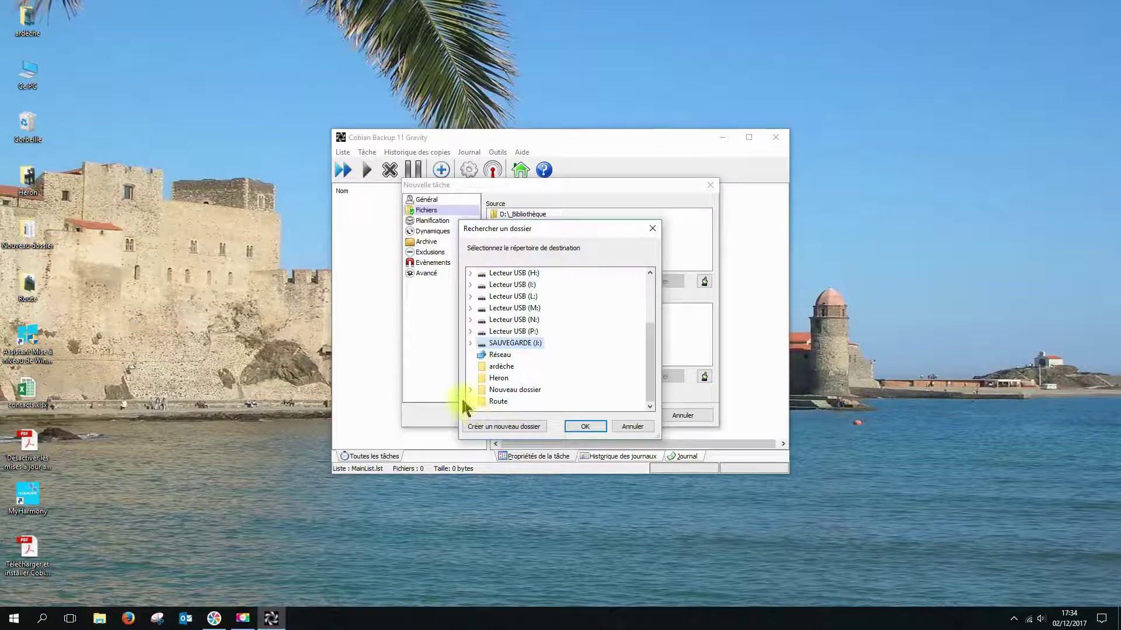
click(470, 343)
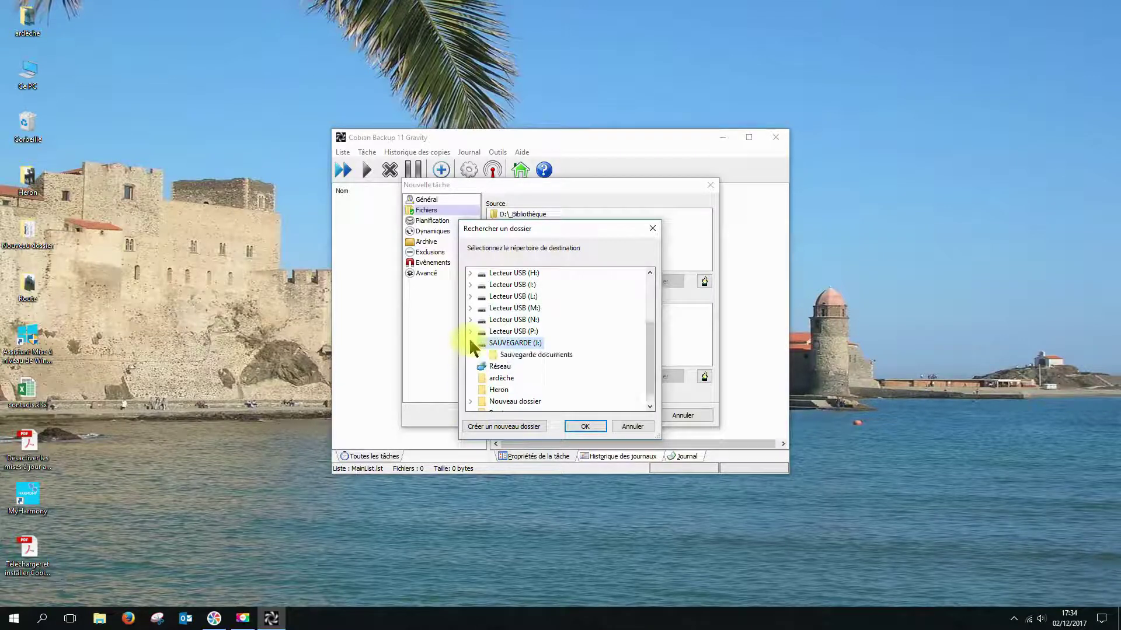
click(535, 356)
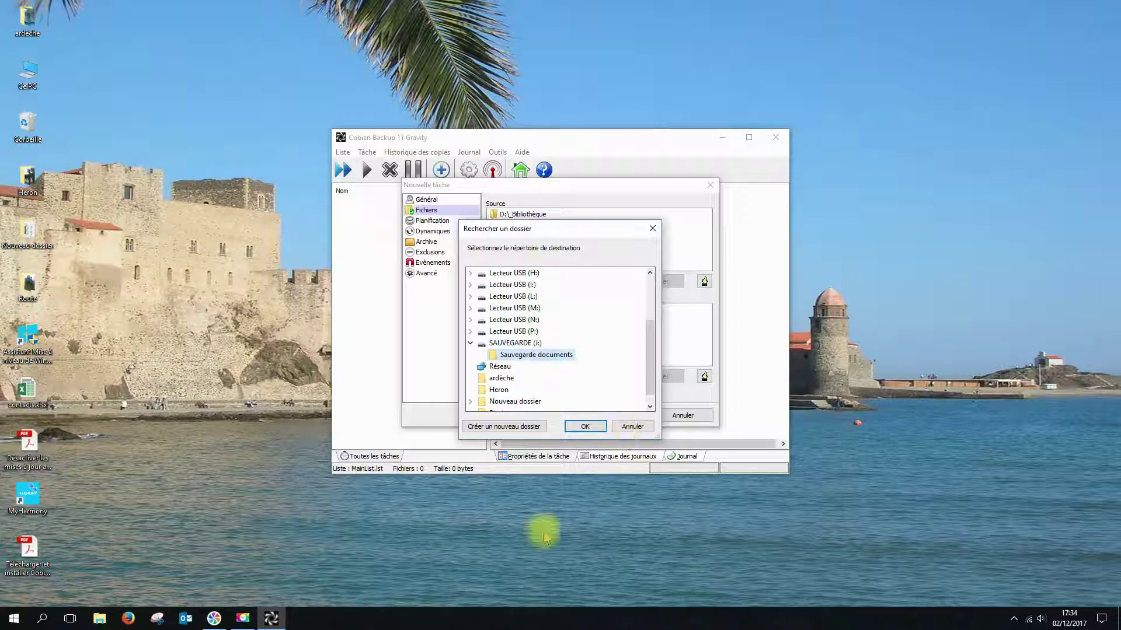
click(584, 428)
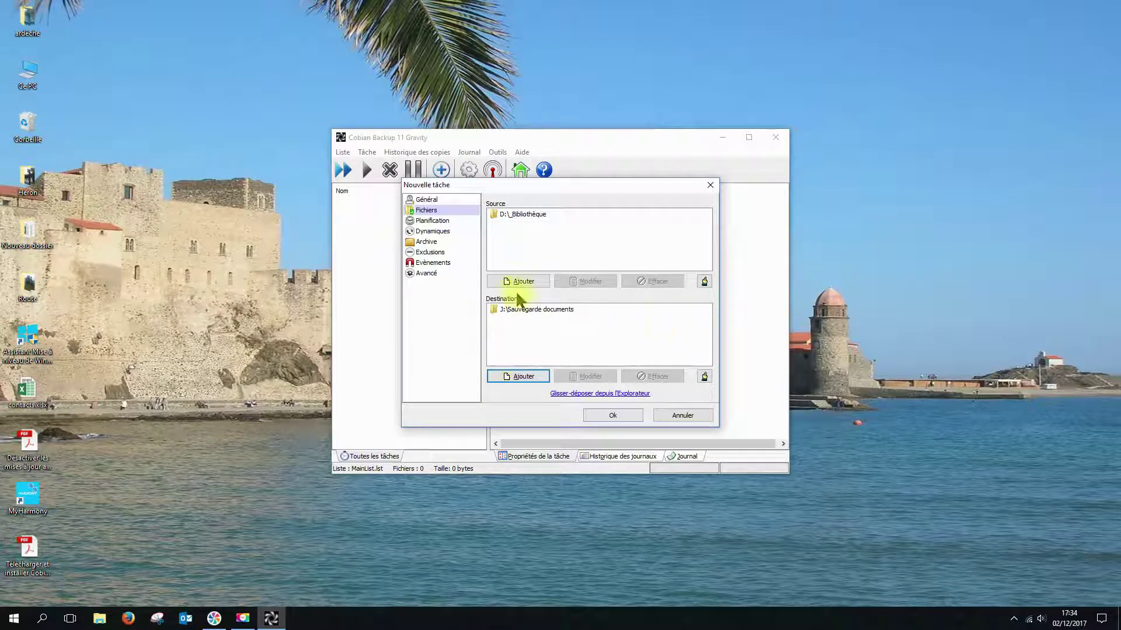
Step: Set the task's schedule type to Mensuel, with the first (Premier) occurrence of the weekday selected
click(426, 220)
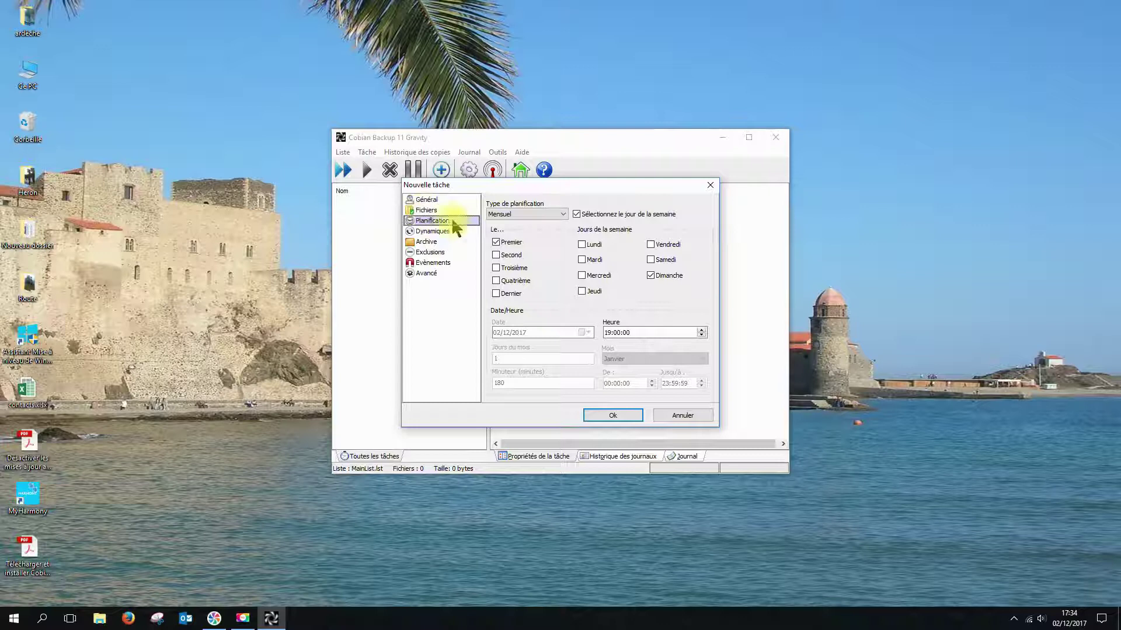
click(564, 215)
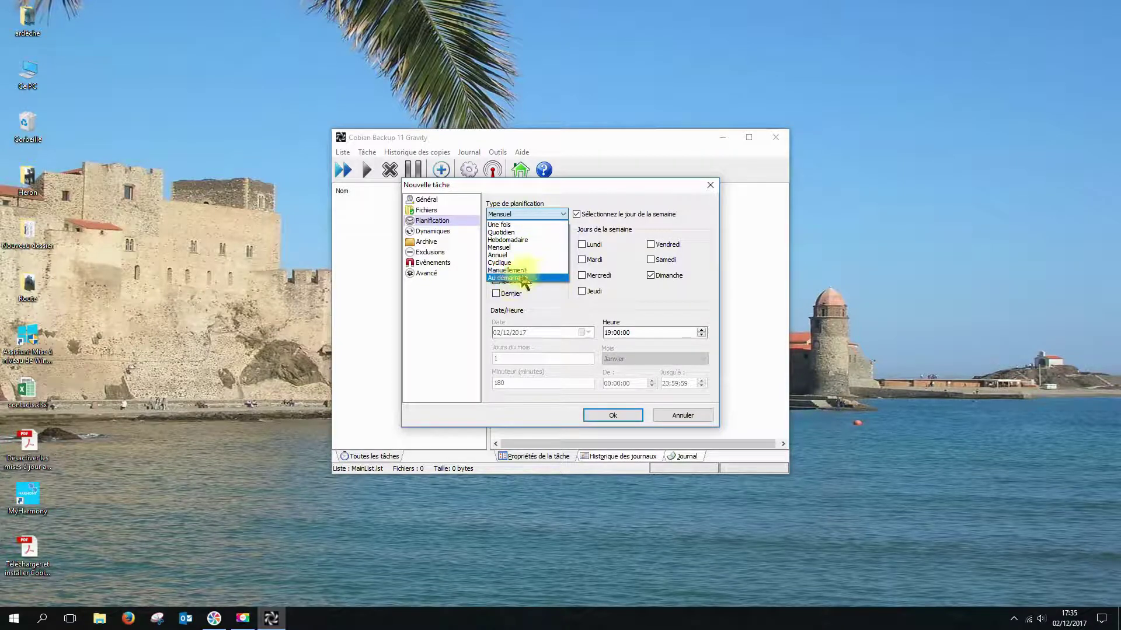
click(506, 248)
click(502, 243)
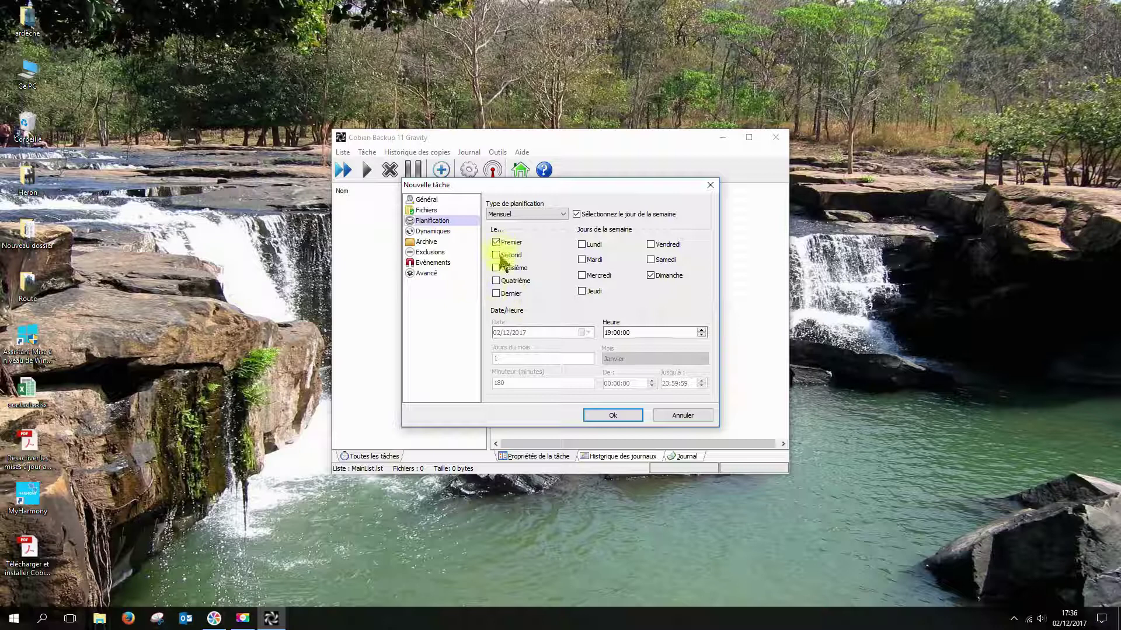
Step: Set the task's dynamic properties to make a full backup every 3 backups
click(427, 231)
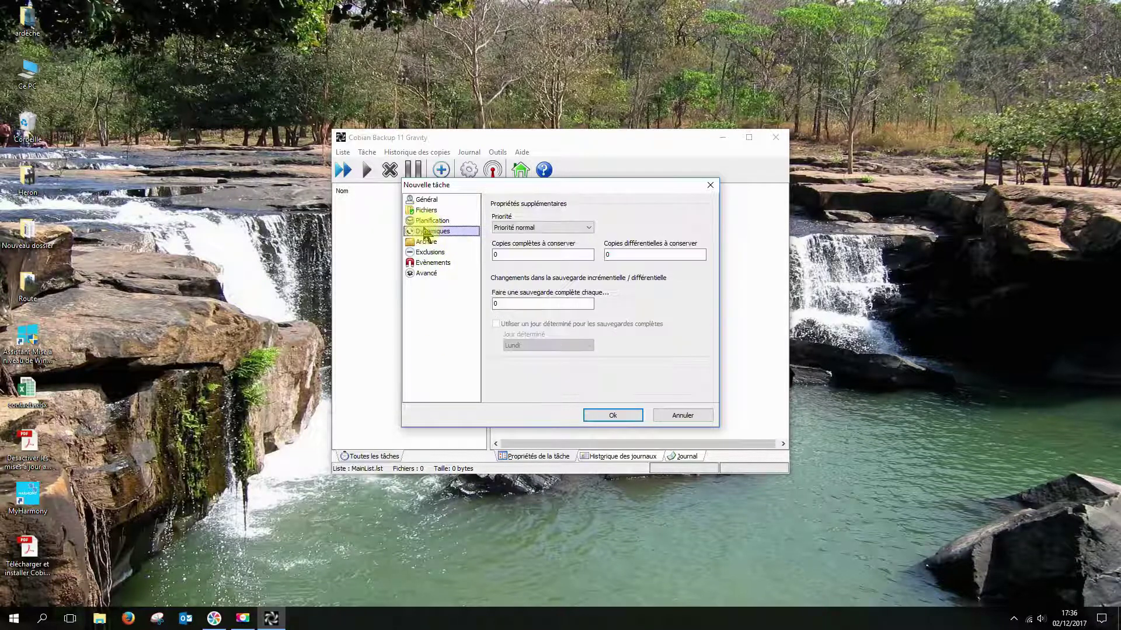
click(514, 304)
drag(514, 304, 480, 302)
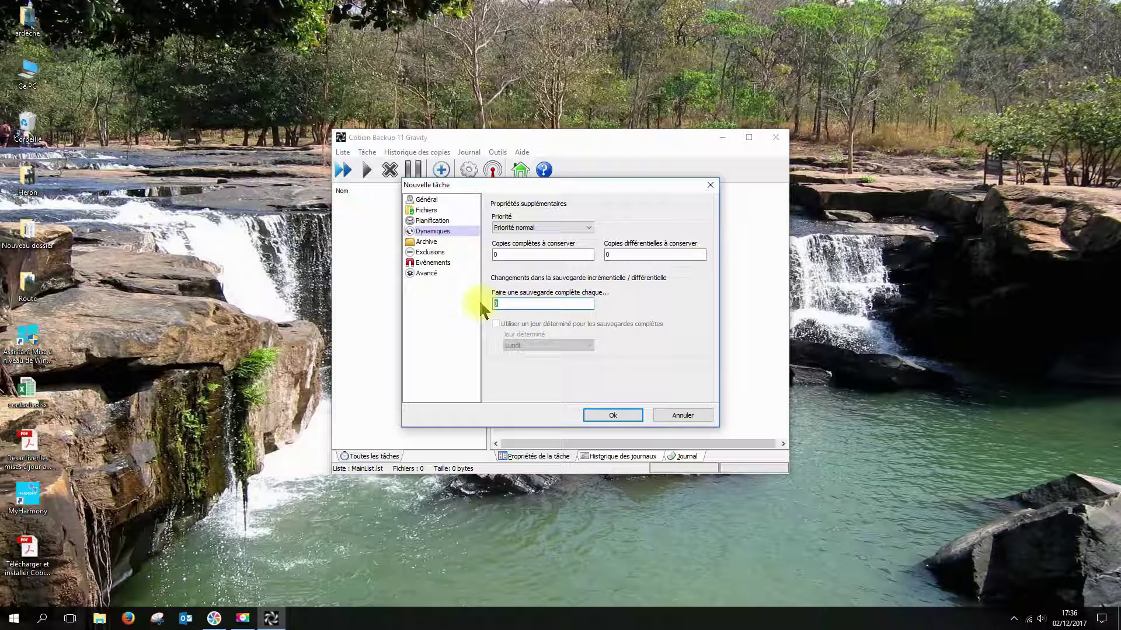
text(3)
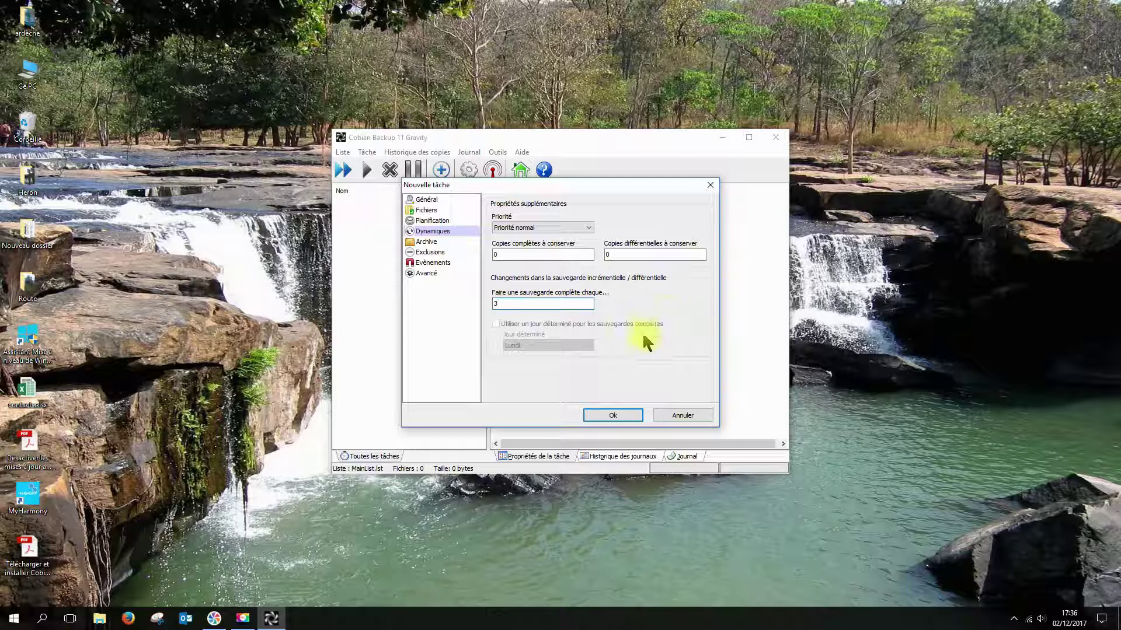
Step: Review the new task's compression and encryption settings and the event types available before a backup
click(426, 242)
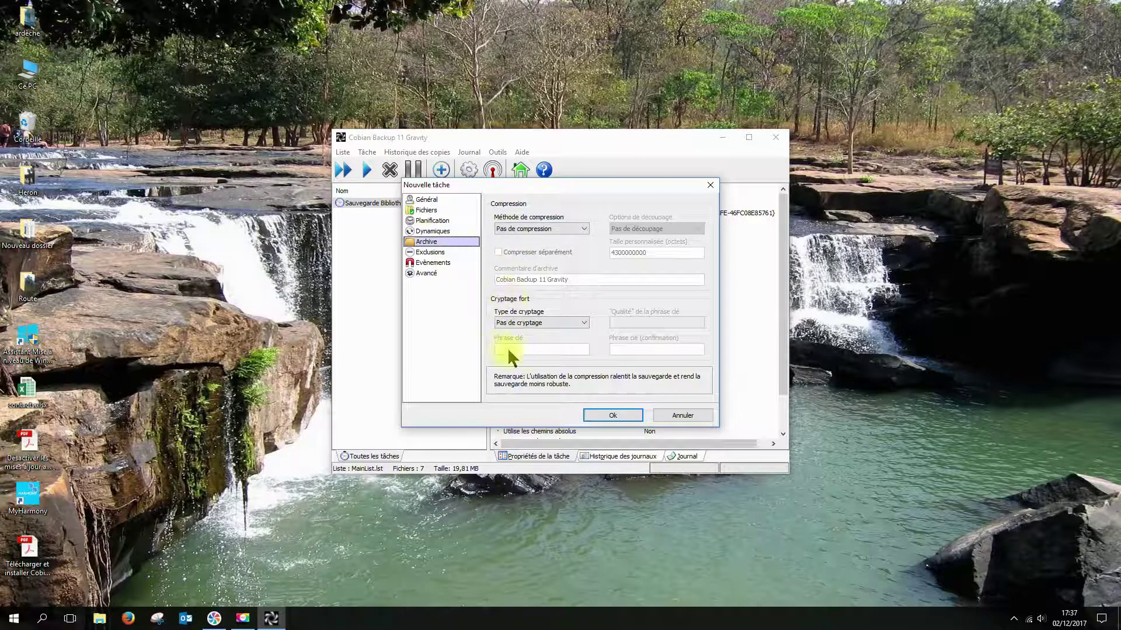
click(433, 263)
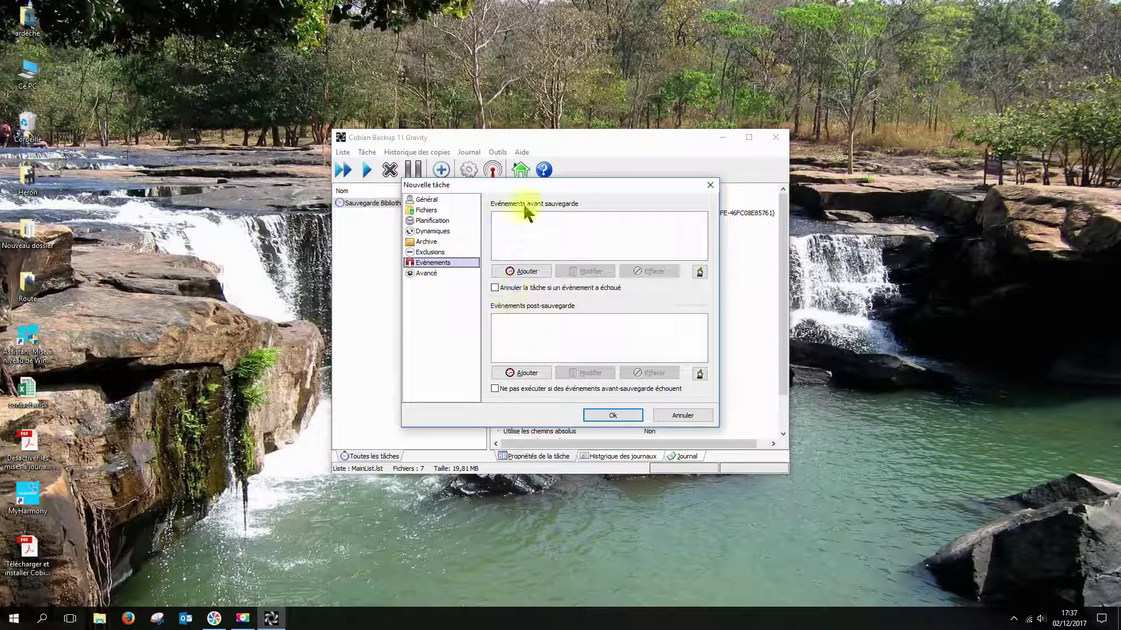
click(528, 272)
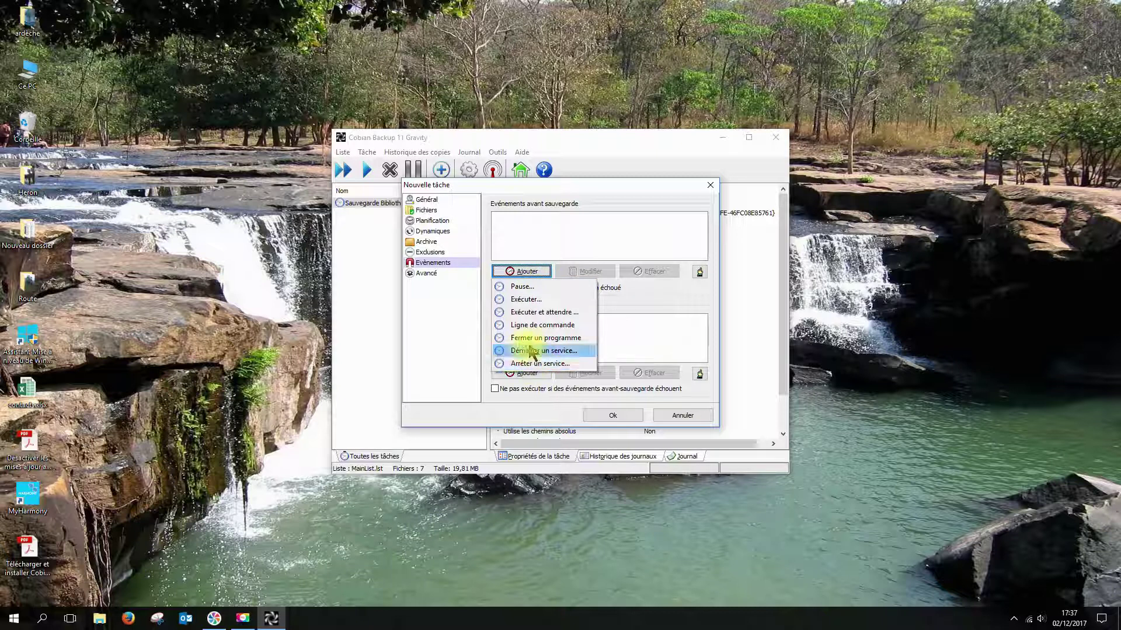
click(532, 364)
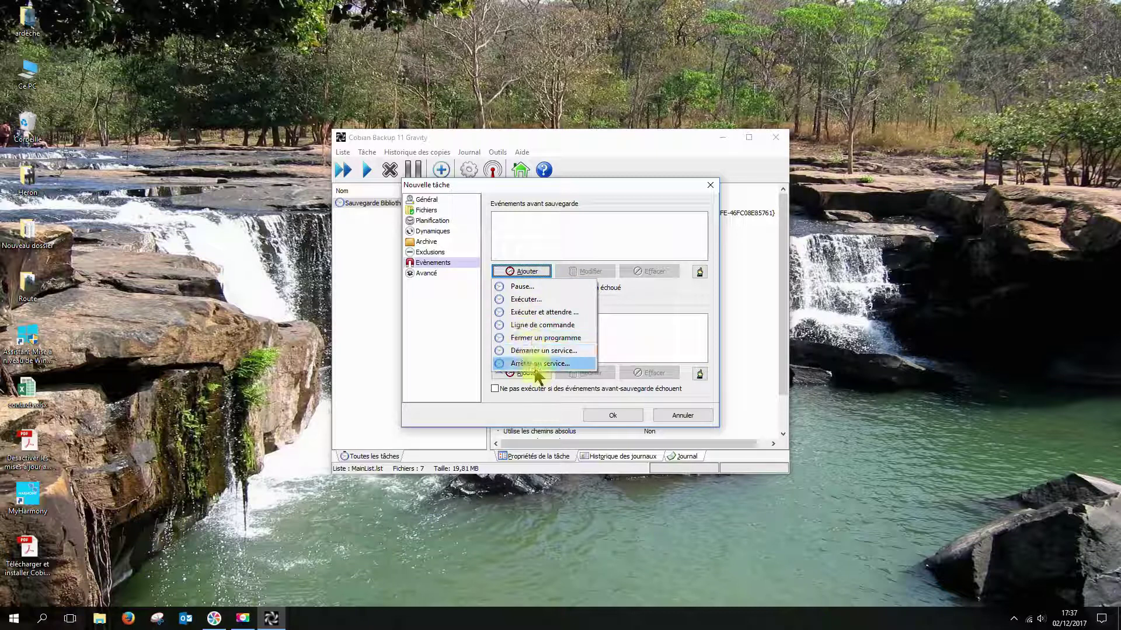
click(548, 243)
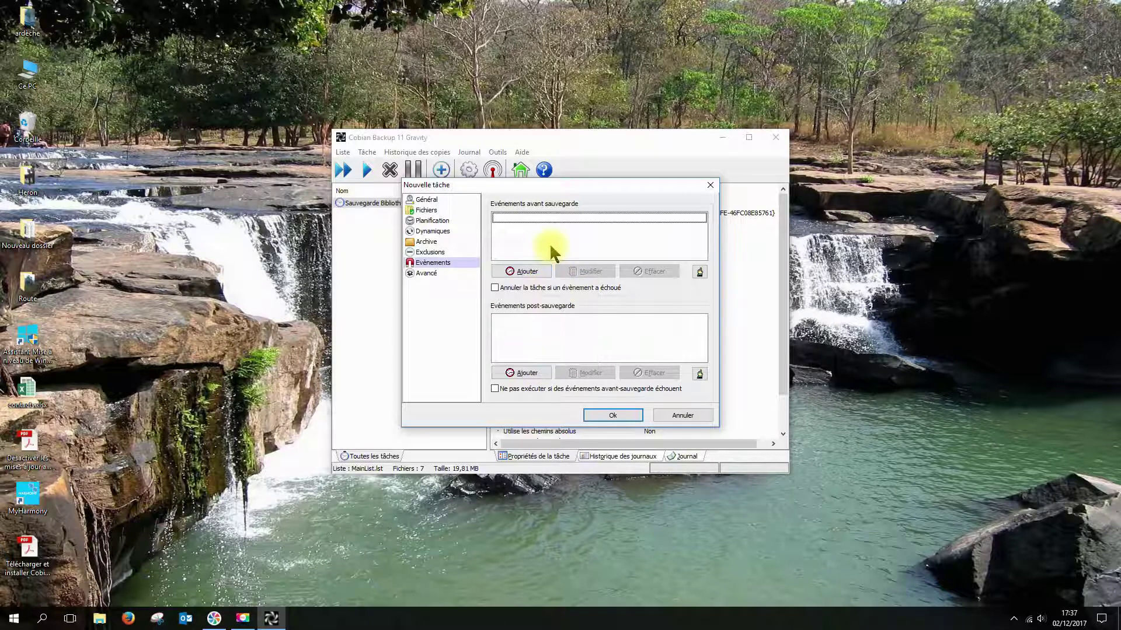
Step: Try to add a post-backup event that shuts down the computer and forces applications to close without saving
click(524, 375)
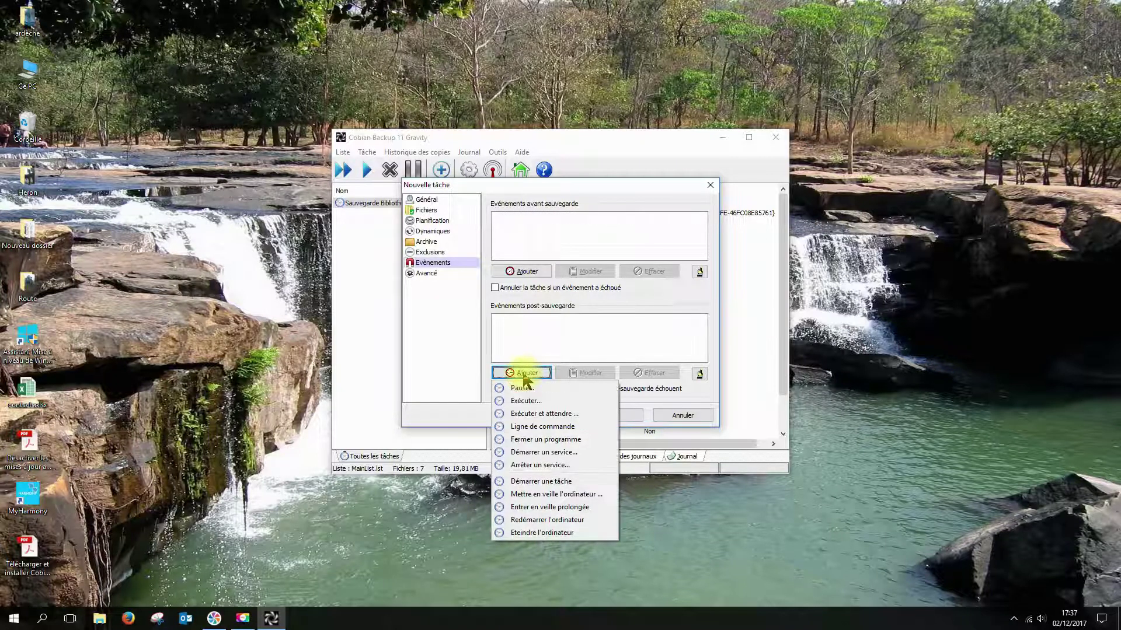
click(534, 532)
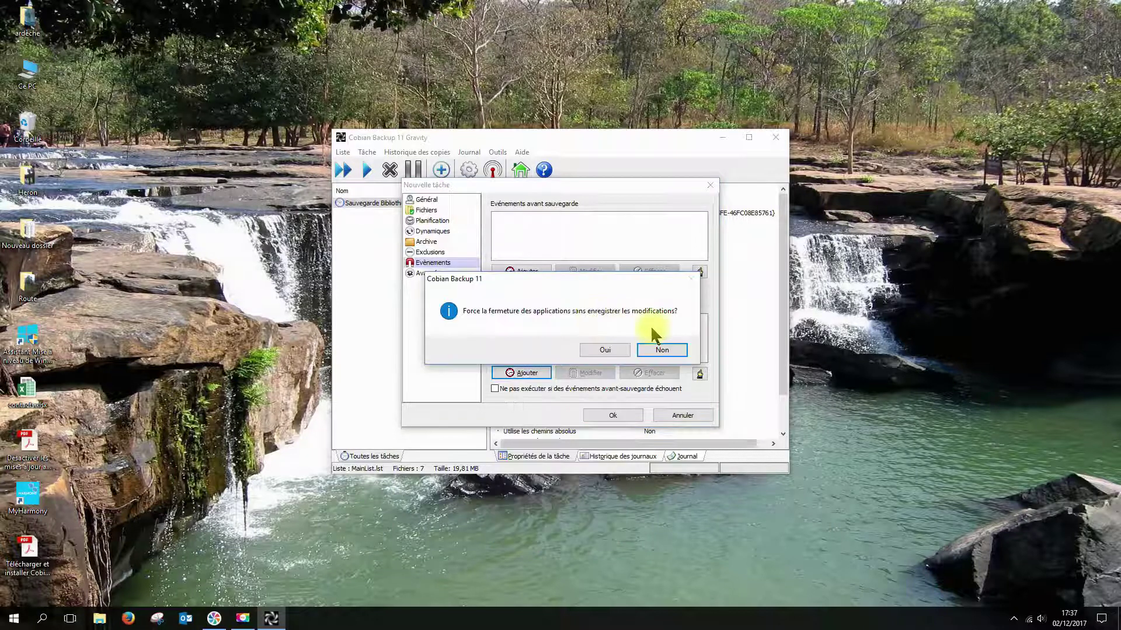
click(607, 349)
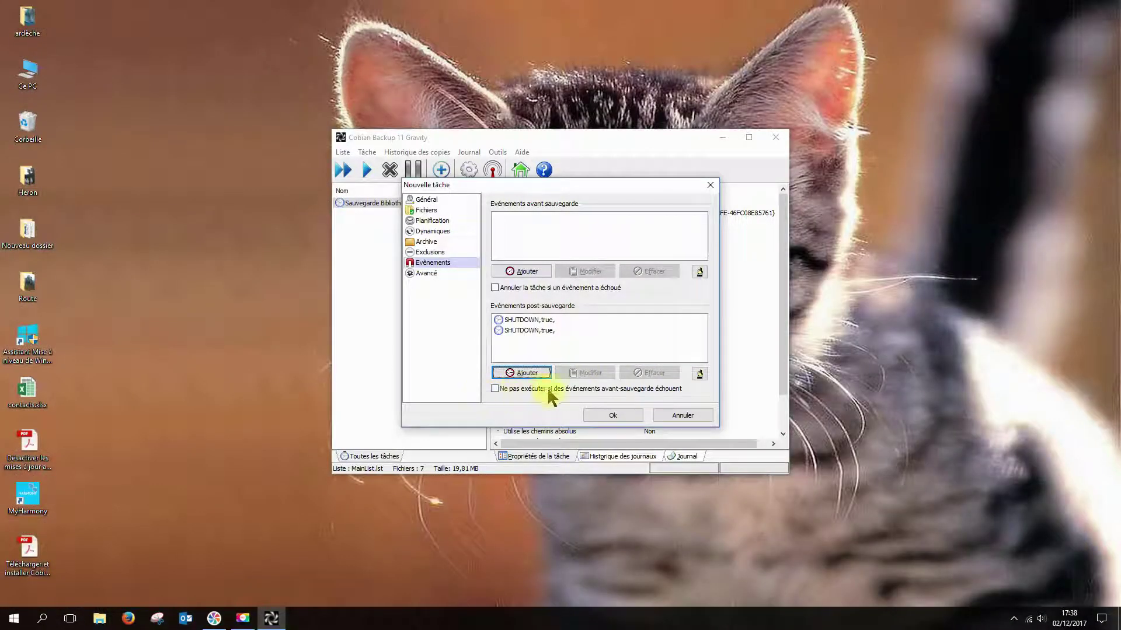
click(612, 416)
click(638, 350)
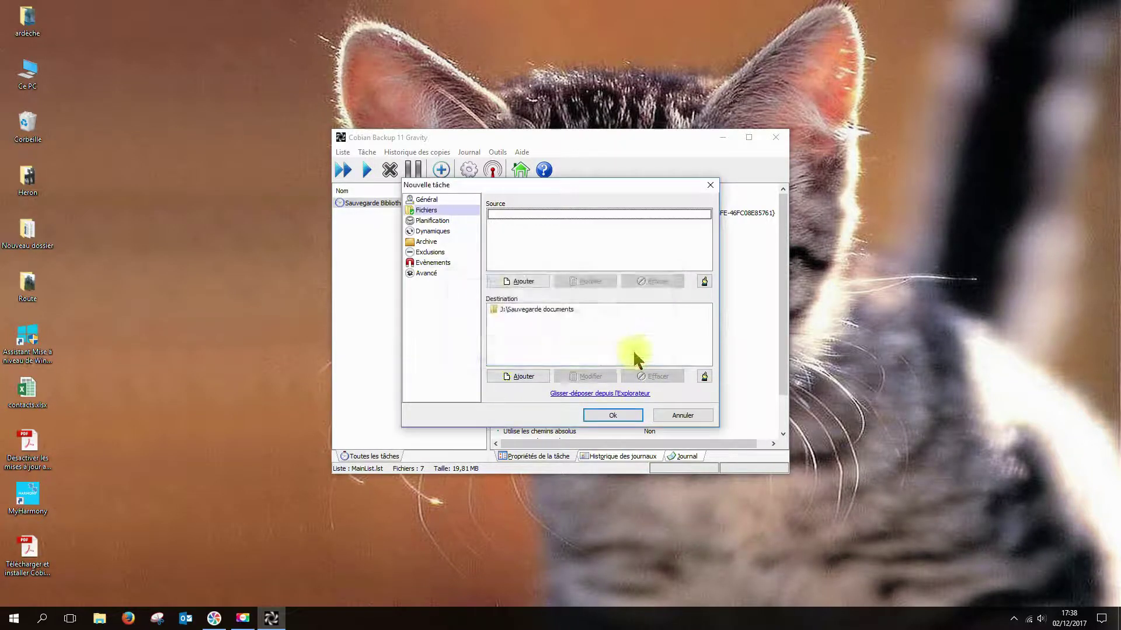
click(710, 185)
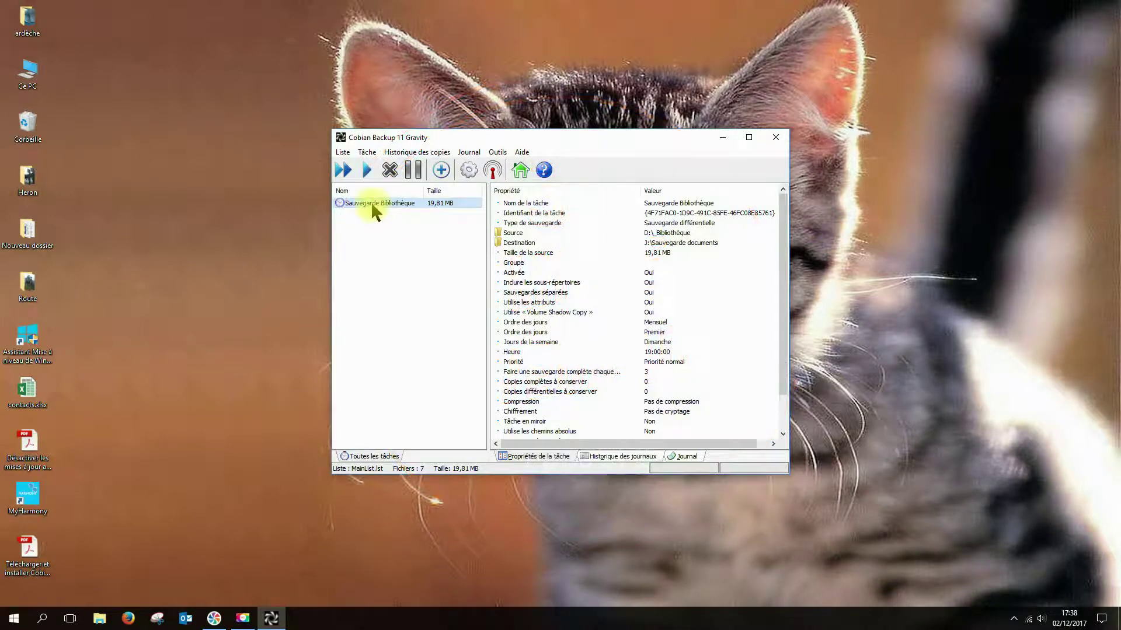
Step: Run the Sauvegarde Bibliothèque task without shutting down the computer, and close the main window once the backup is done
click(365, 173)
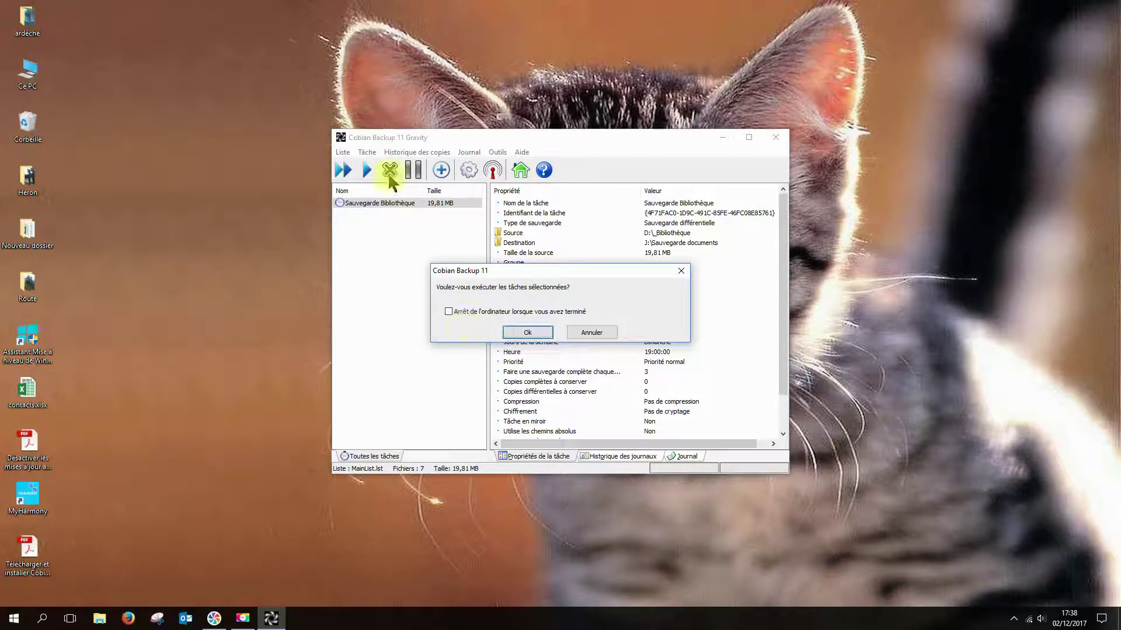
click(526, 334)
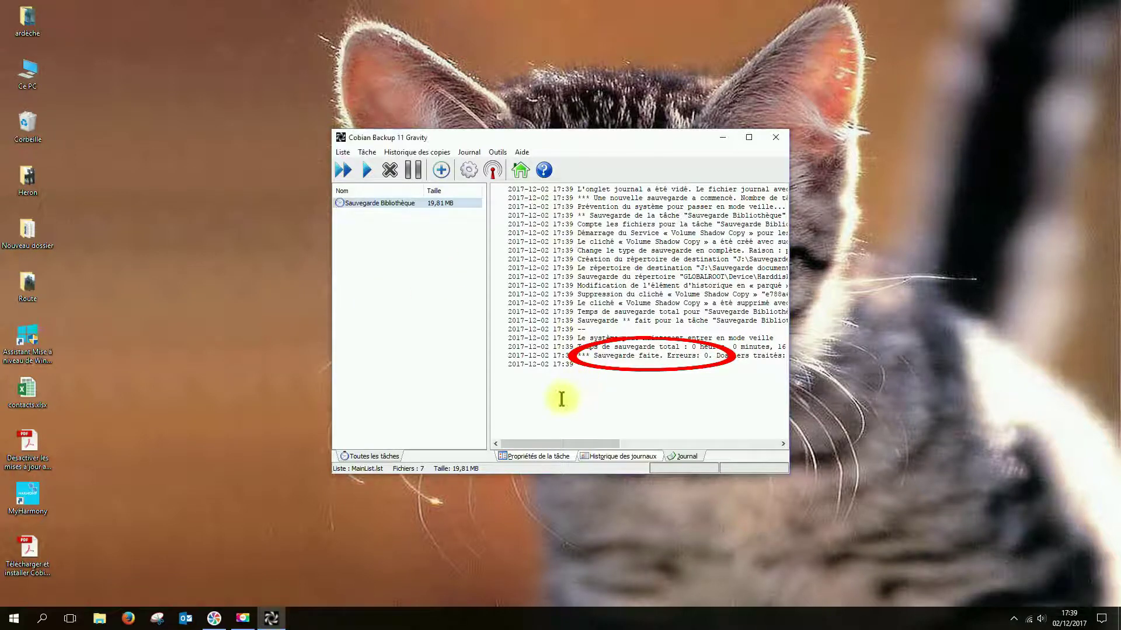
click(775, 137)
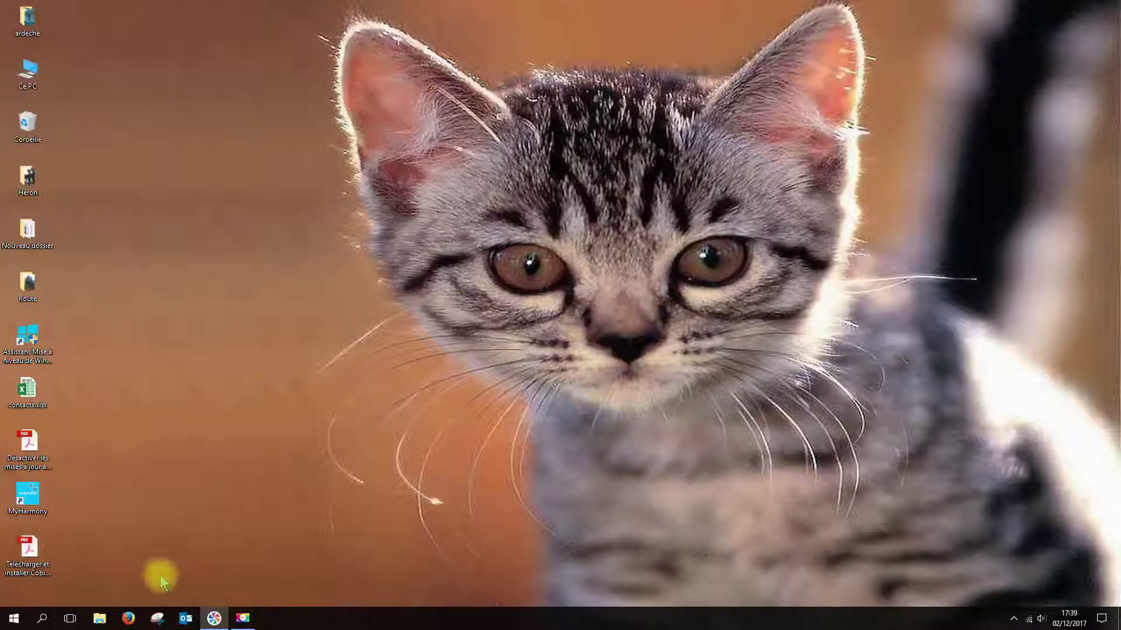
Step: Switch to File Explorer and examine the Documents folder in the _Bibliothèque backup under J:\Sauvegarde documents
click(98, 621)
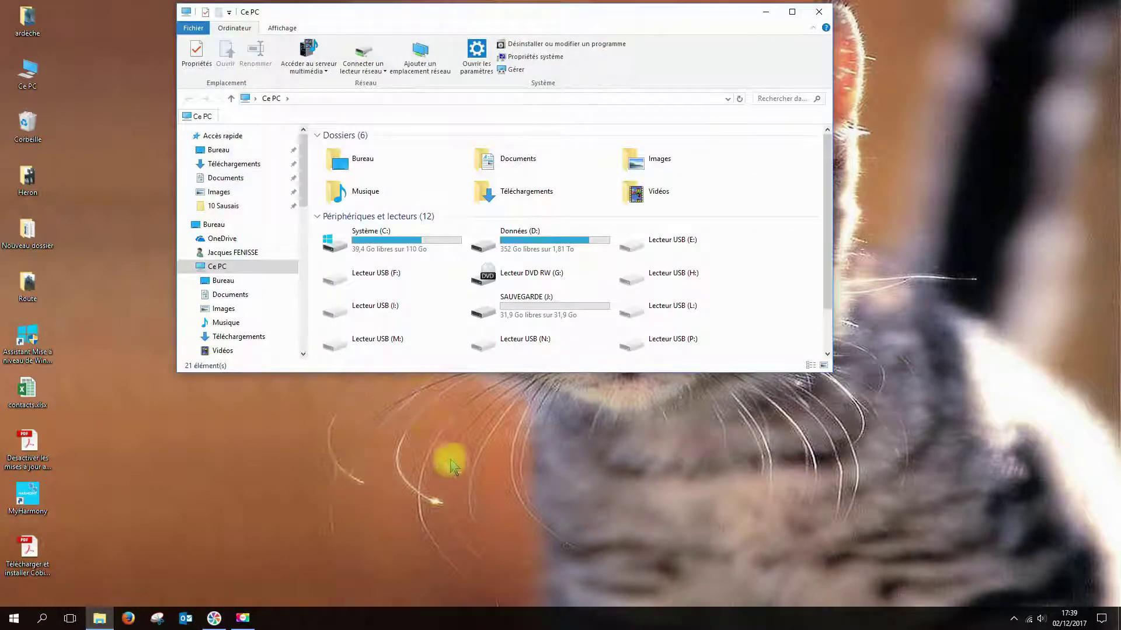
double_click(522, 318)
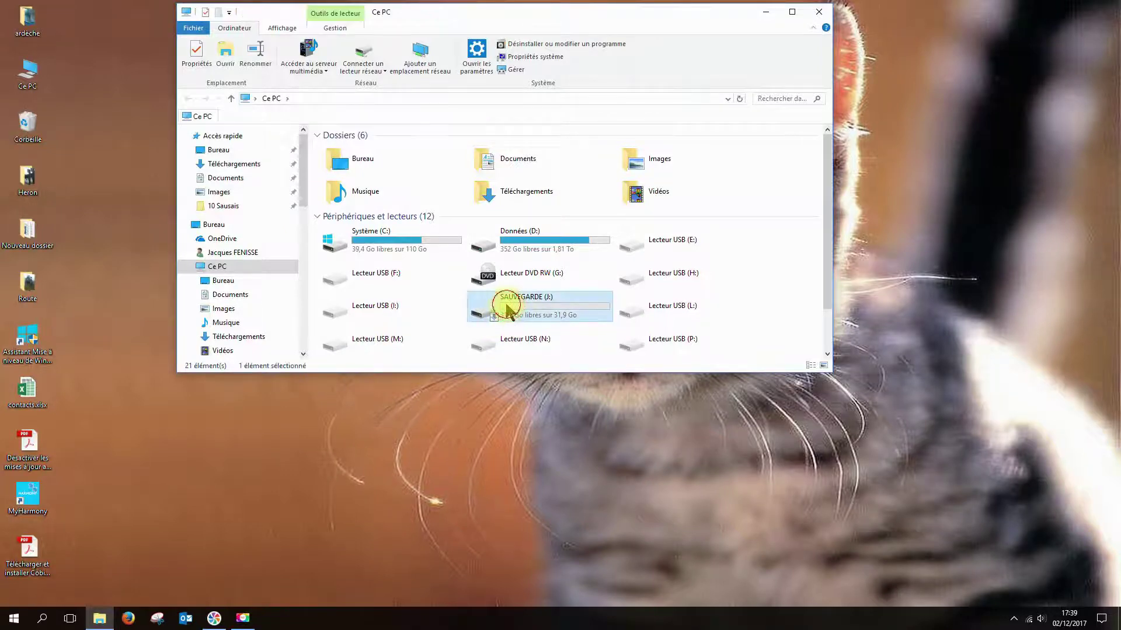
double_click(329, 152)
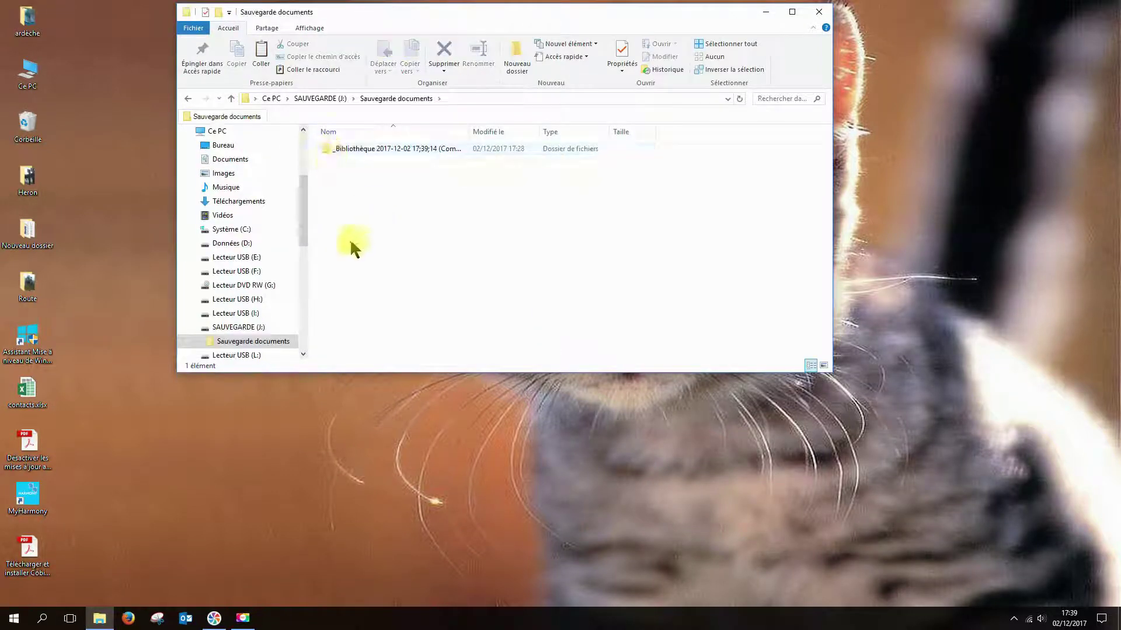
double_click(330, 153)
click(356, 155)
double_click(354, 150)
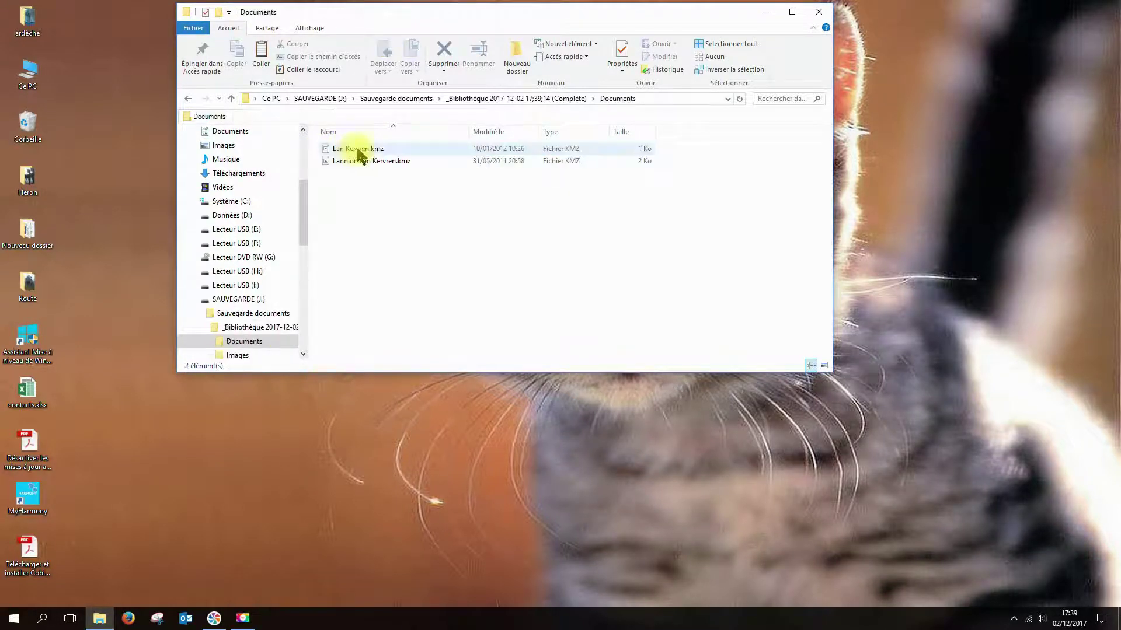
Step: Check the backed-up Images folder, its 2007 subfolder and the musique folder, and close File Explorer
click(188, 98)
double_click(342, 161)
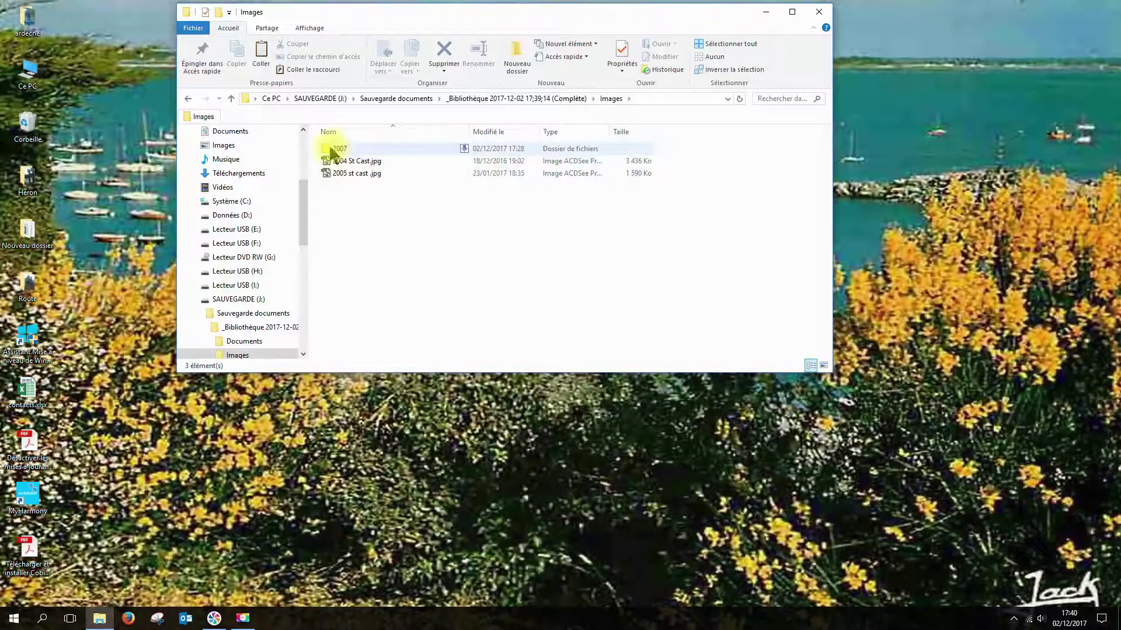
double_click(335, 149)
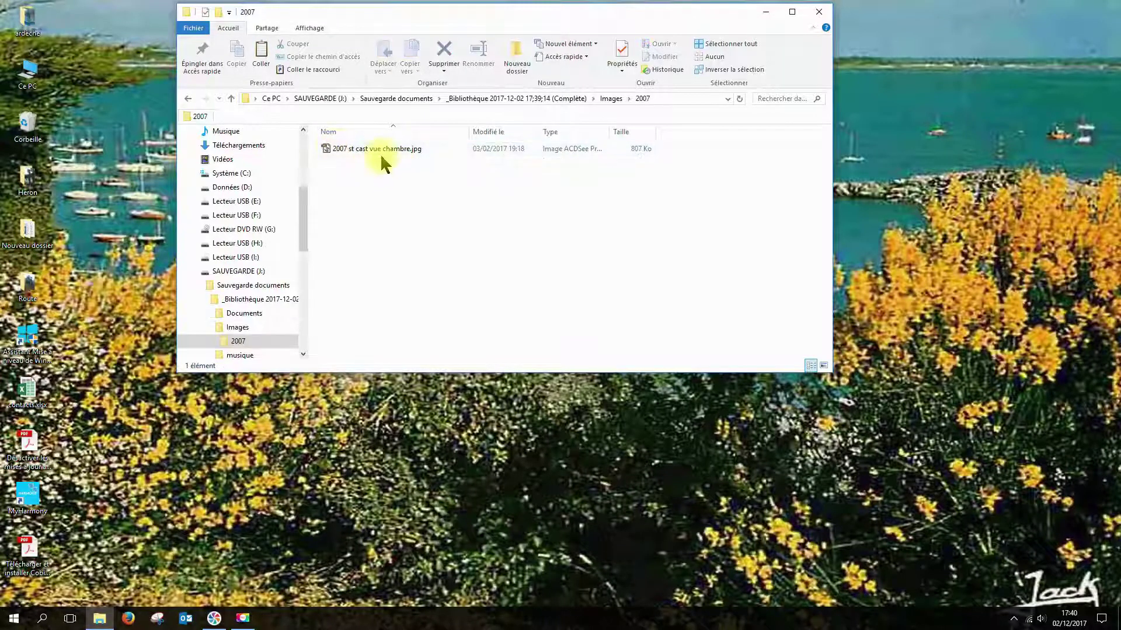
click(188, 99)
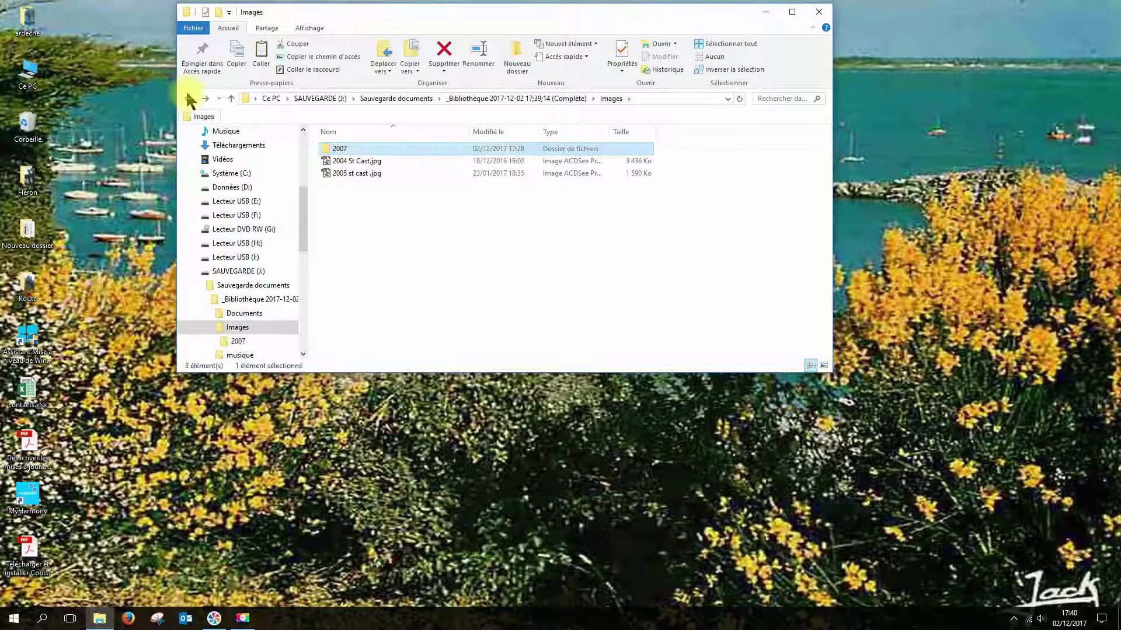
click(188, 99)
double_click(342, 174)
key(alt+Left)
click(819, 12)
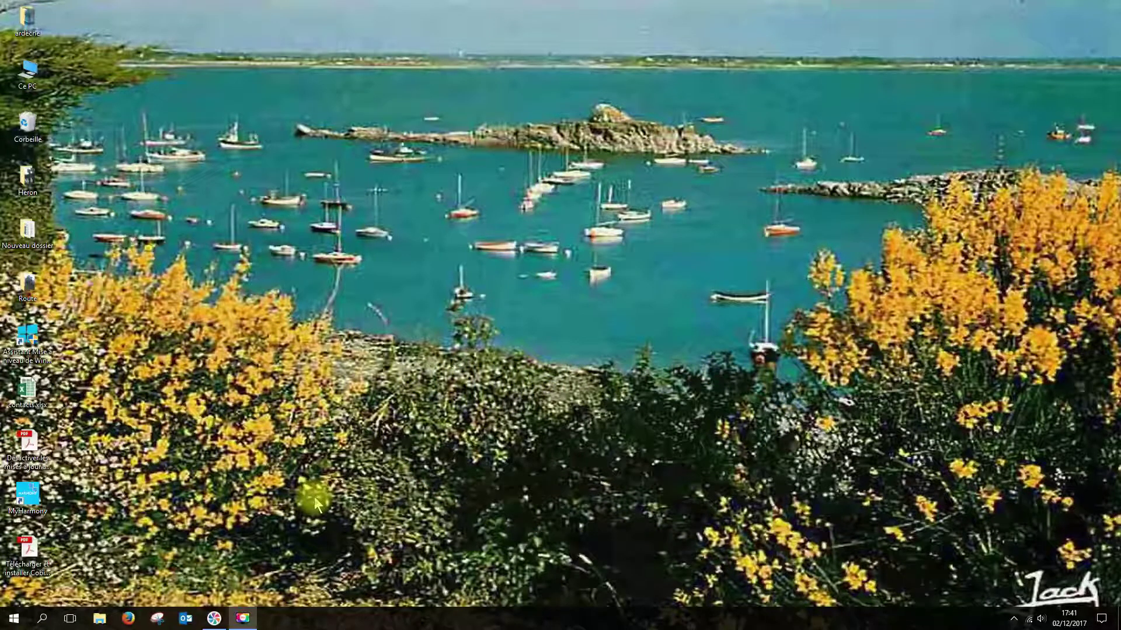
Step: Switch back to Cobian Backup by reopening its main window from the hidden notification area programs
click(1013, 620)
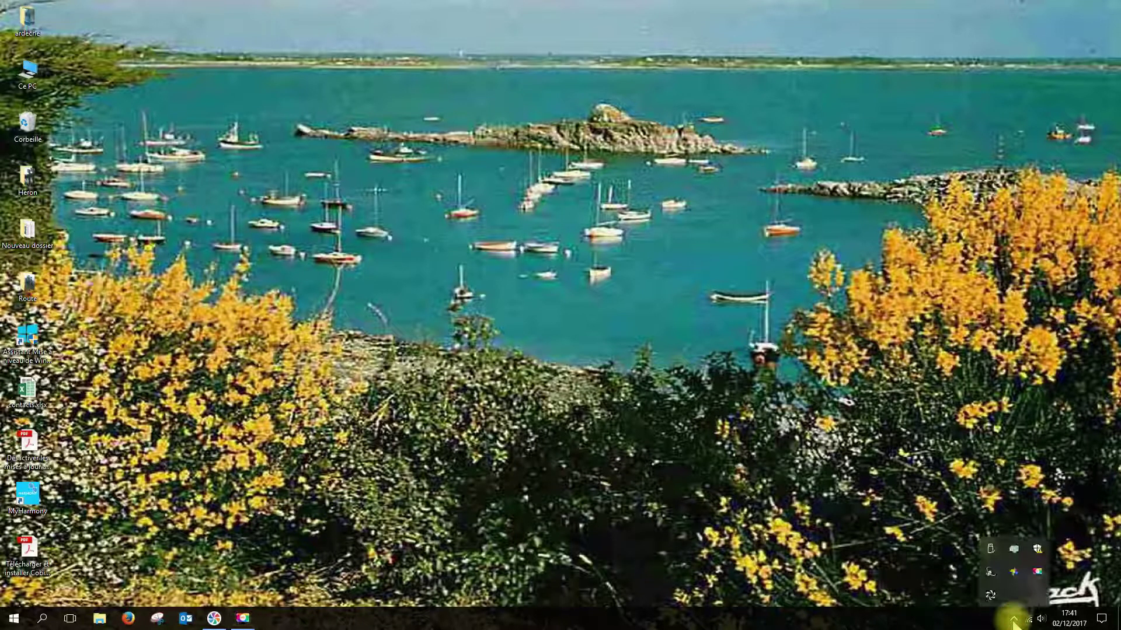
right_click(990, 596)
click(1015, 515)
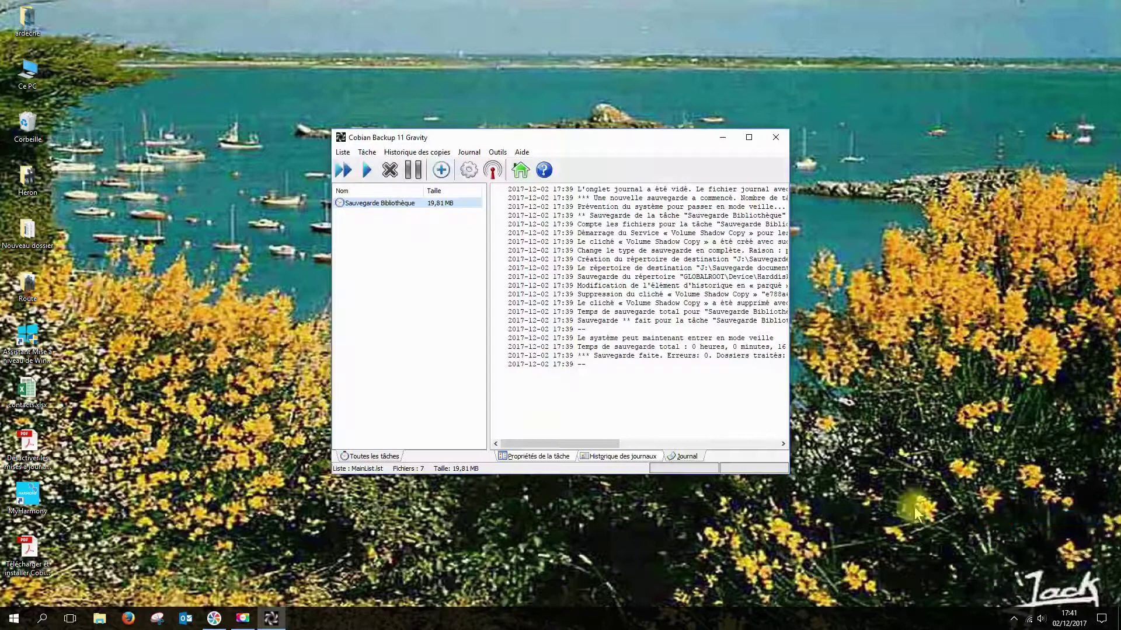
Step: Run the Sauvegarde Bibliothèque task again without shutting down the computer when it finishes
click(370, 203)
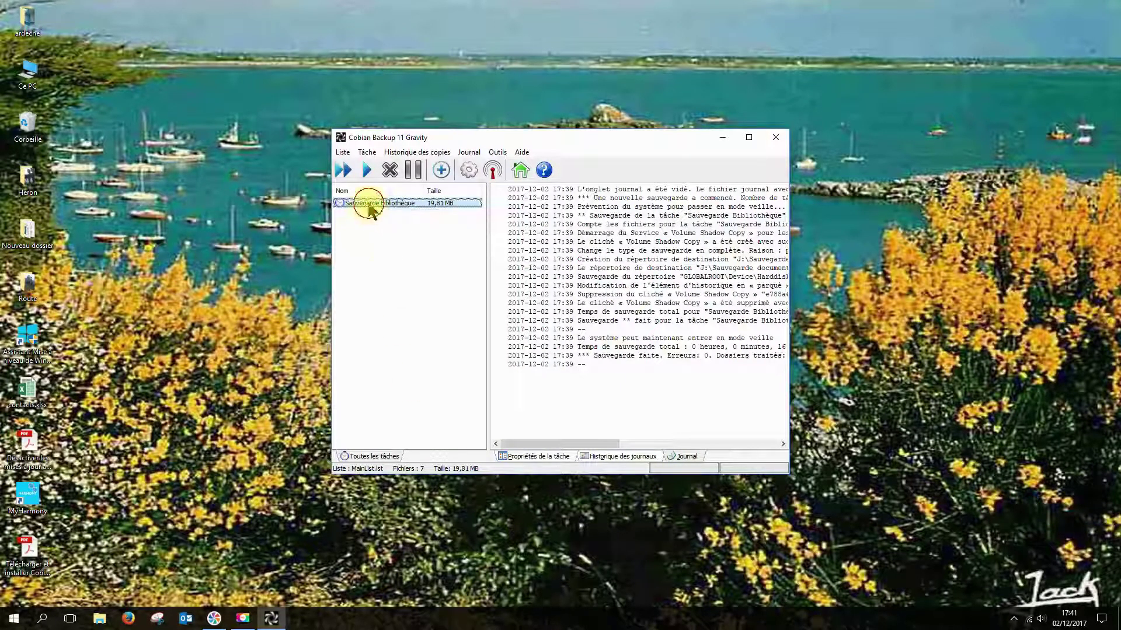
click(366, 171)
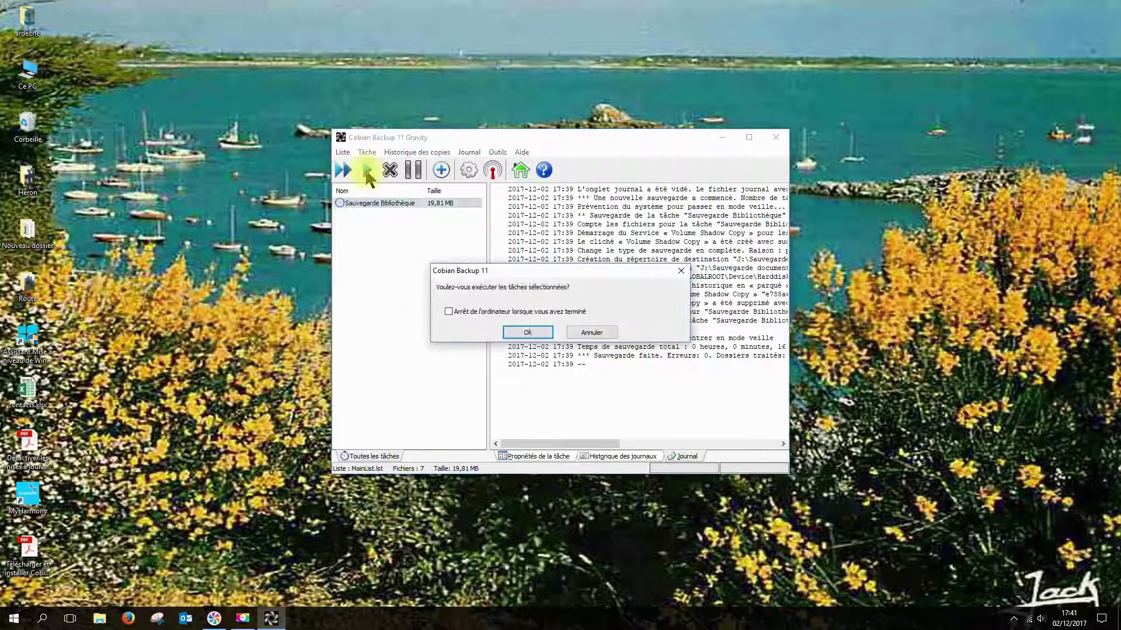
click(527, 334)
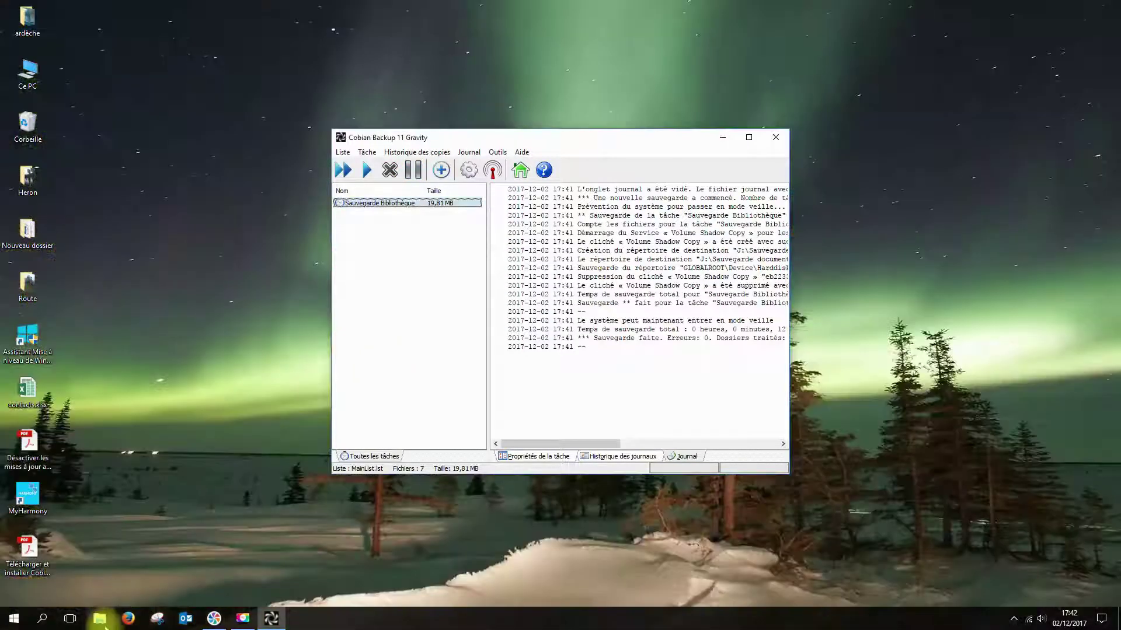
Step: Switch to File Explorer and open the newest differential _Bibliothèque backup in J:\Sauvegarde documents
click(99, 618)
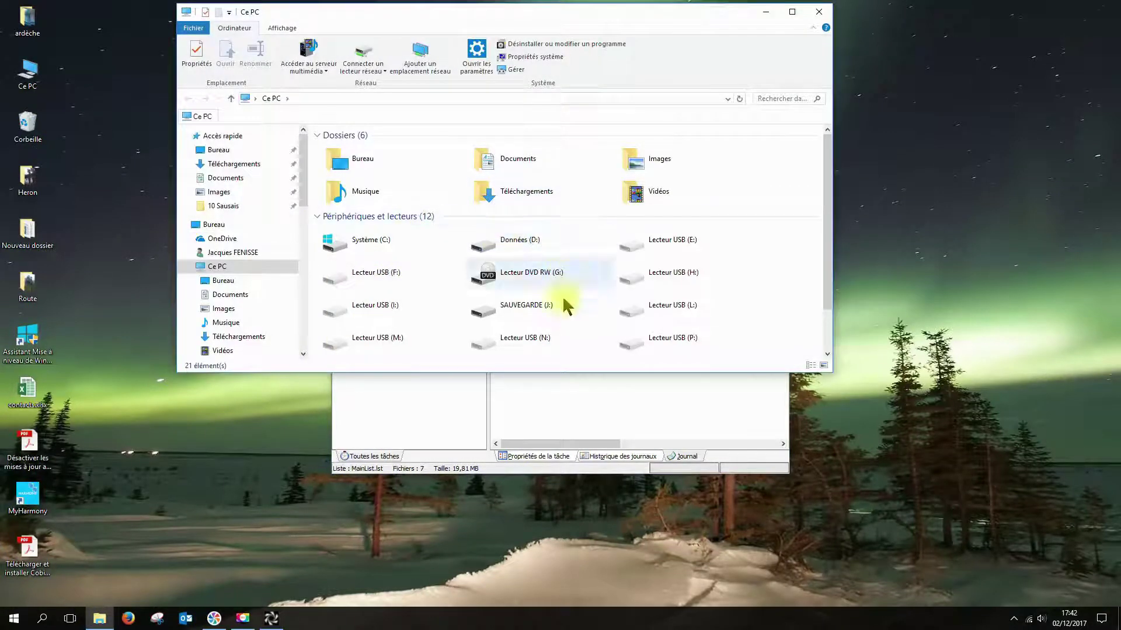
double_click(507, 310)
double_click(344, 150)
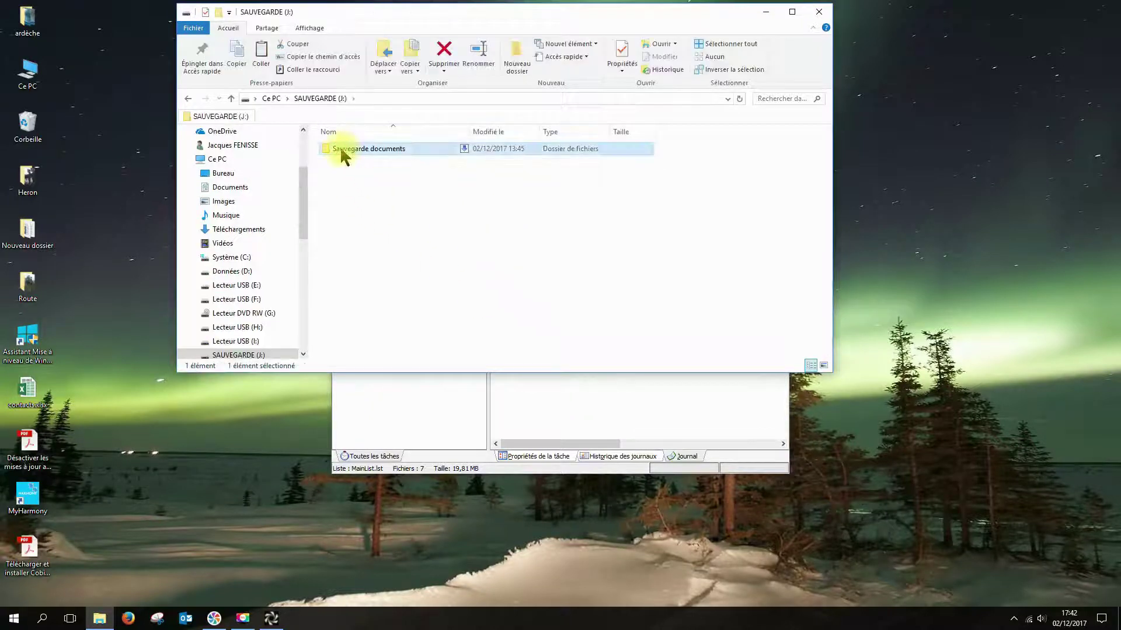
click(366, 163)
double_click(365, 163)
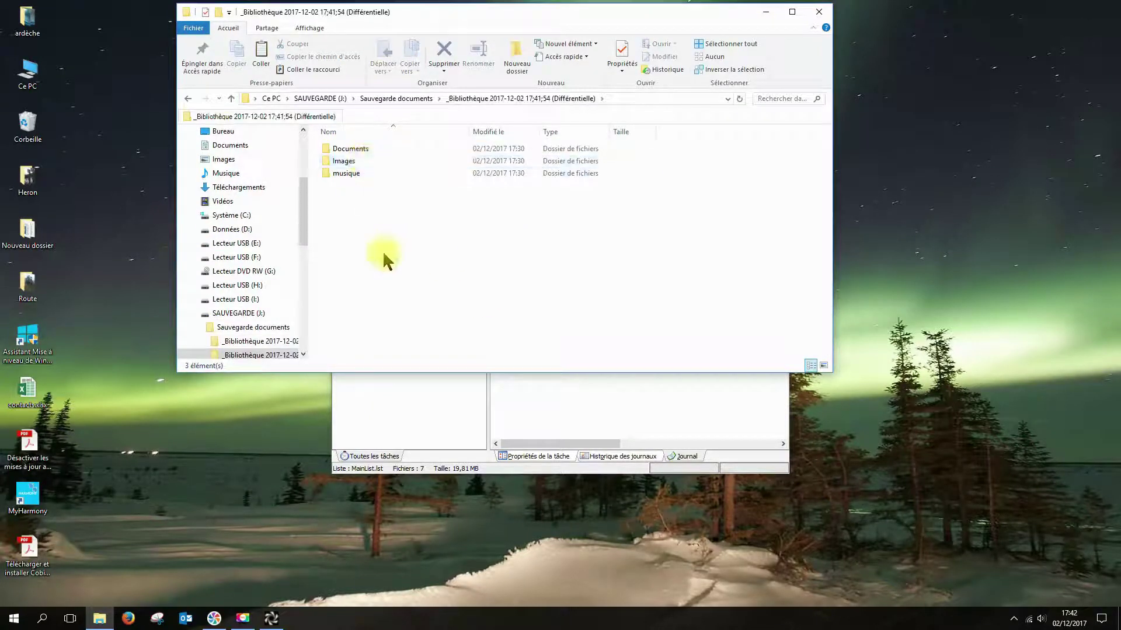
Step: Check the contents of the musique, Images and Documents folders in this differential backup, and close File Explorer
click(346, 174)
double_click(346, 173)
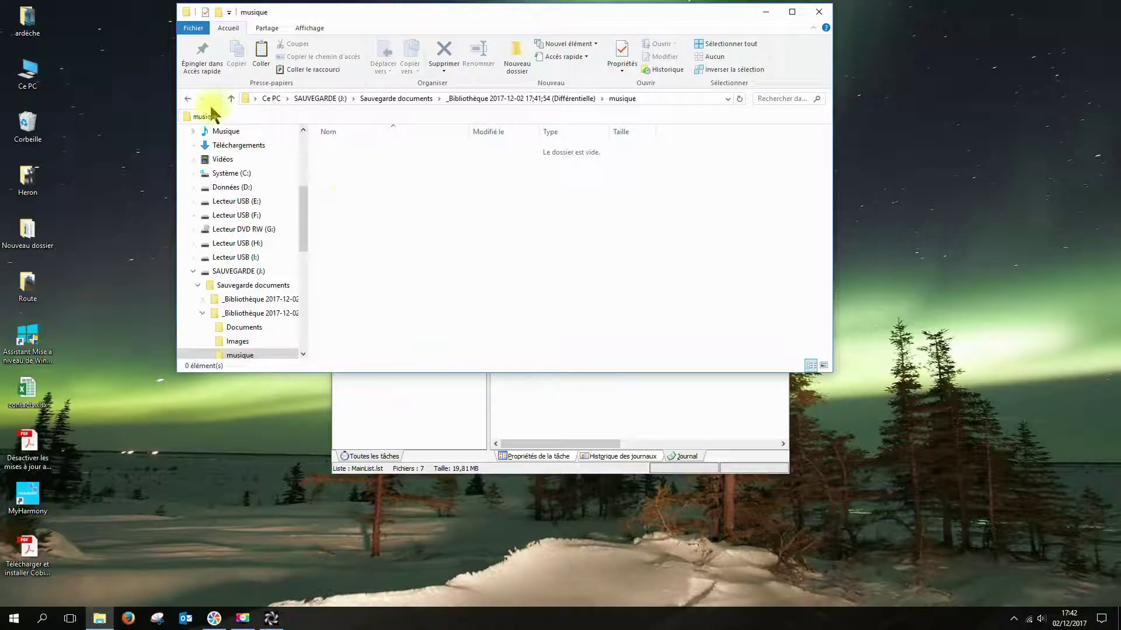
click(188, 99)
double_click(337, 163)
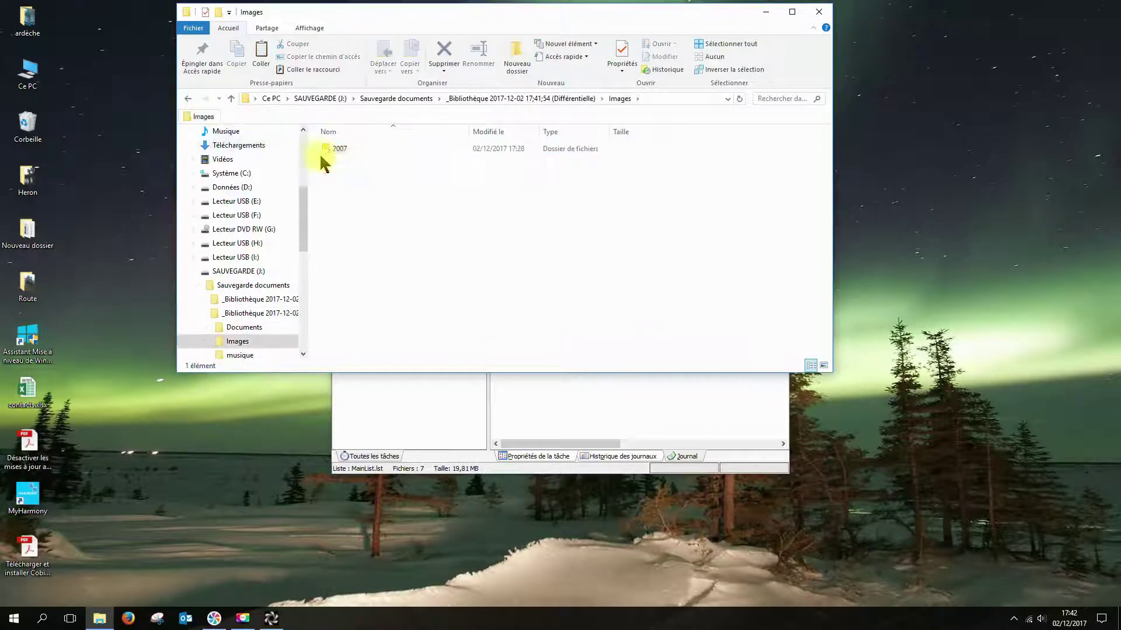
click(189, 98)
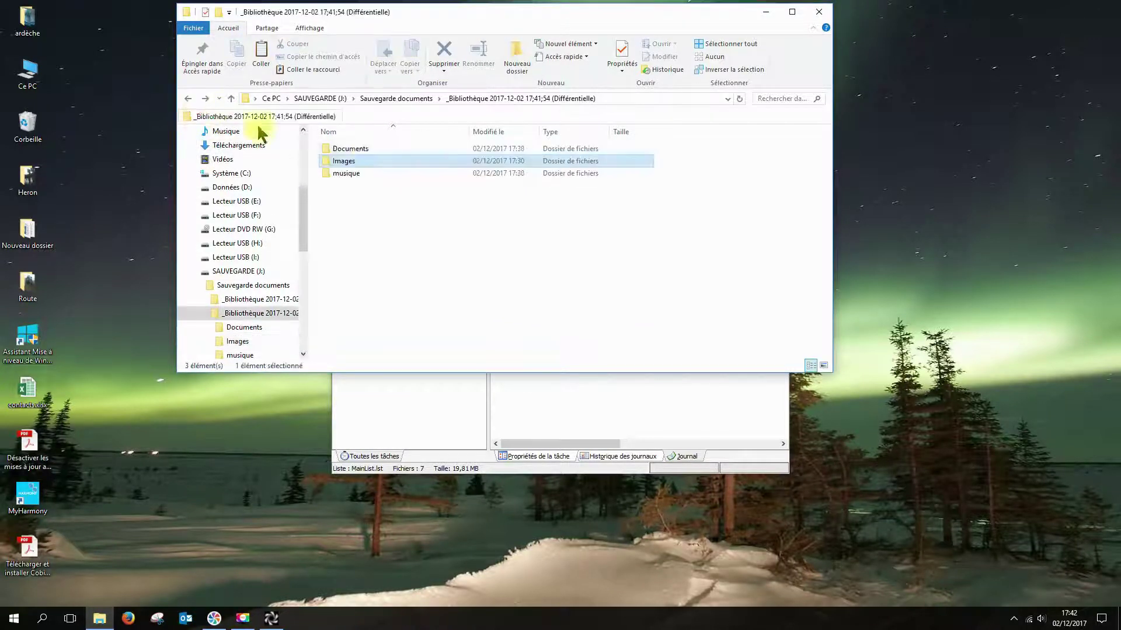
double_click(344, 148)
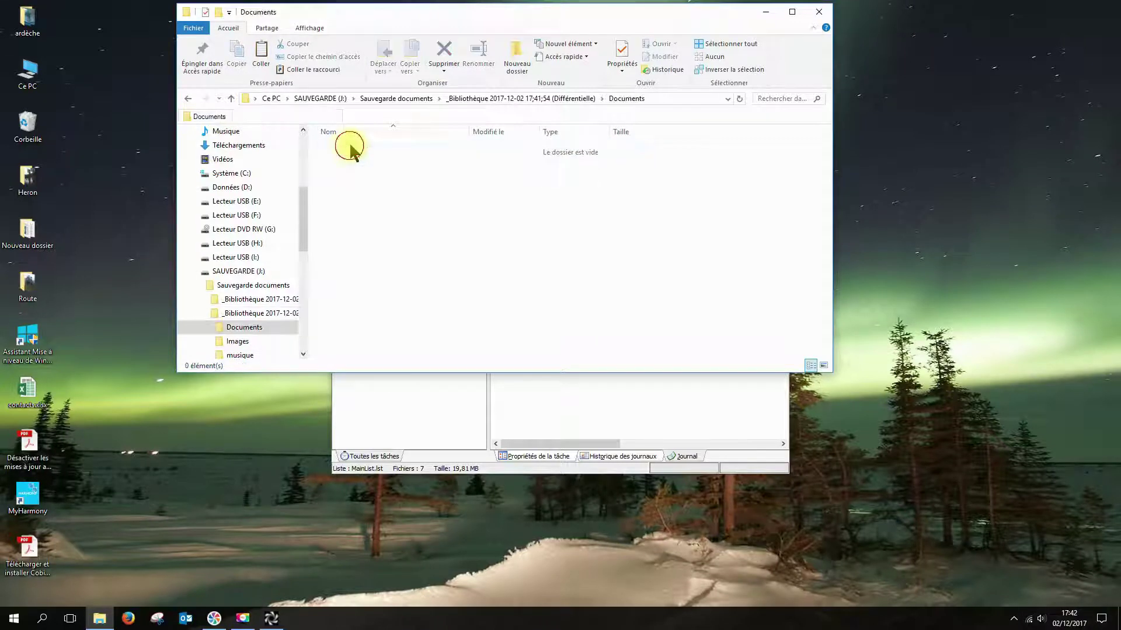
click(188, 98)
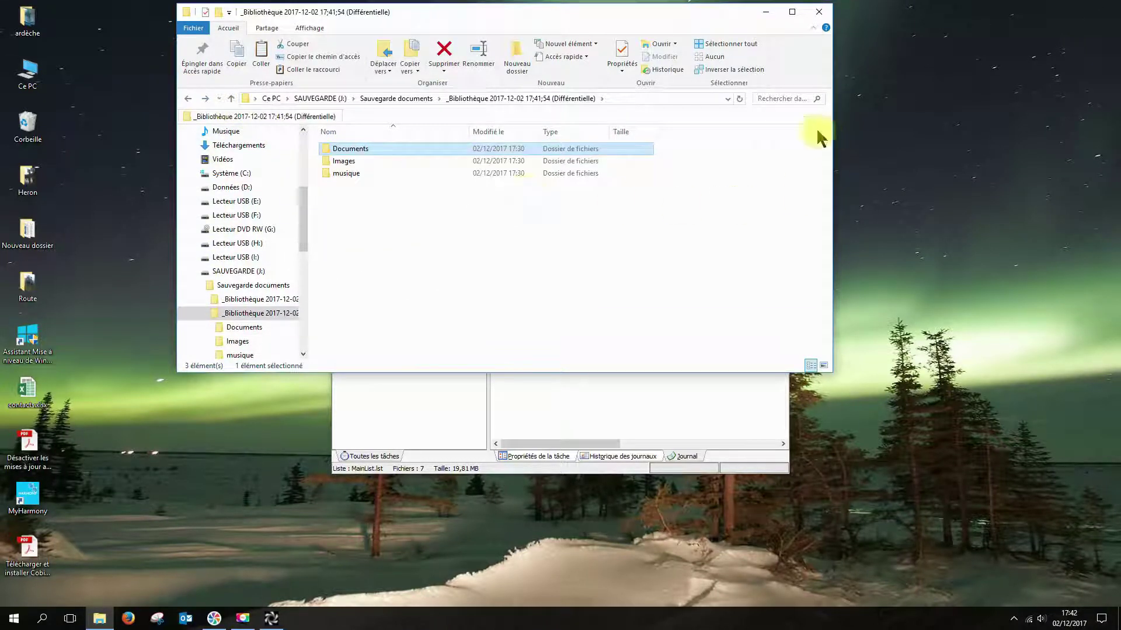
click(823, 13)
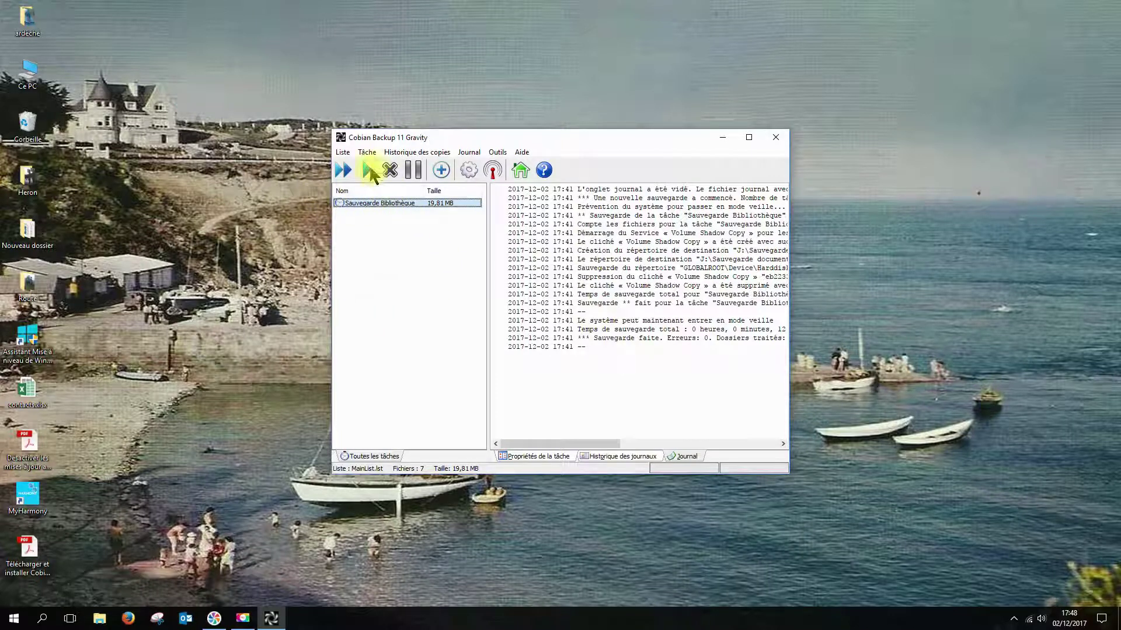
Step: Switch to Cobian Backup, run the Sauvegarde Bibliothèque task without shutdown, and close the main window once the backup is done
click(365, 169)
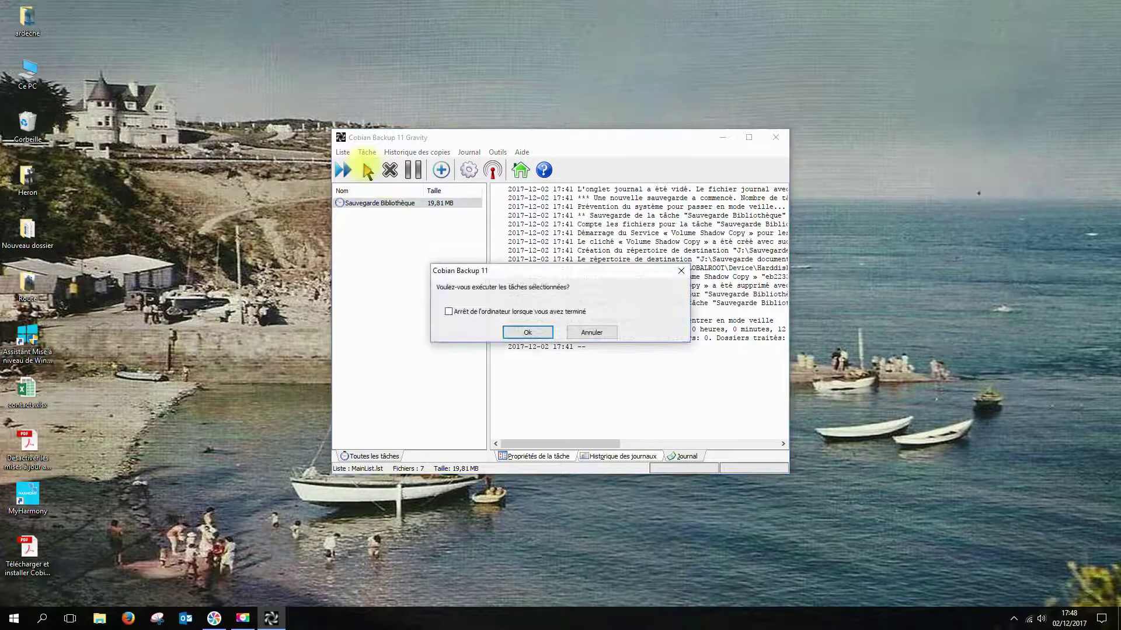
click(522, 334)
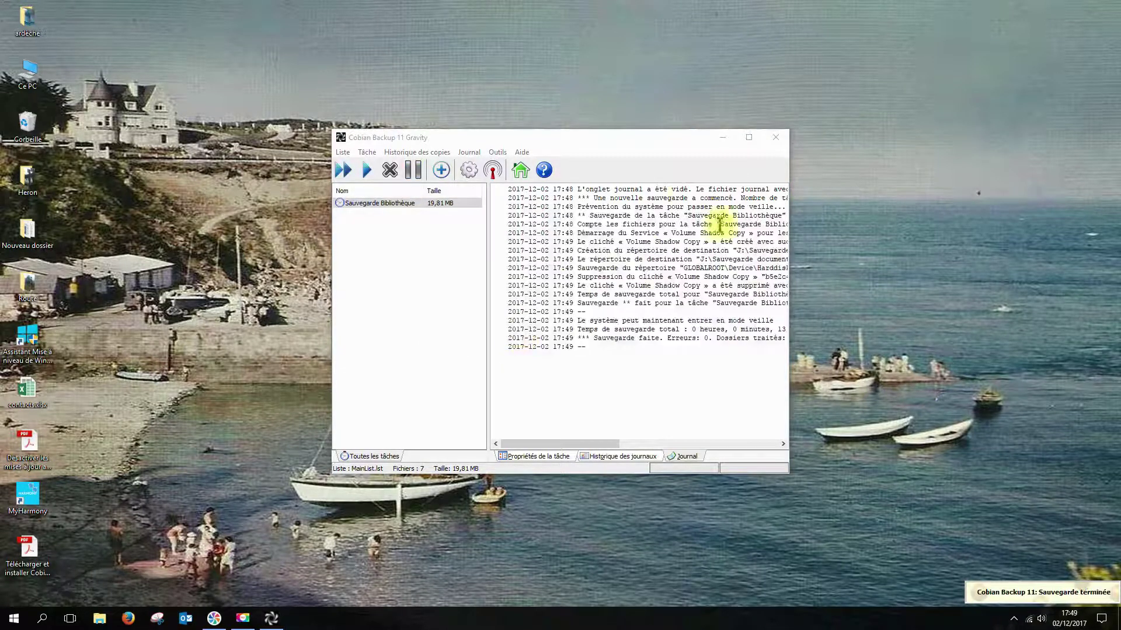
click(775, 137)
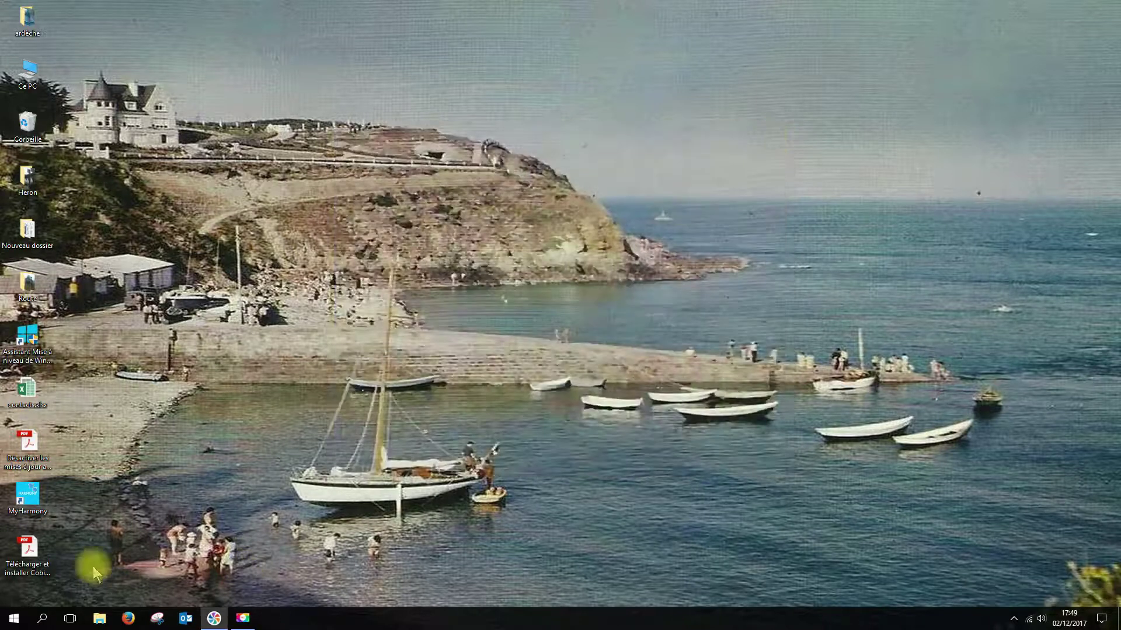
Step: Switch to File Explorer and open the 17;49;05 differential backup of _Bibliothèque in J:\Sauvegarde documents
click(101, 620)
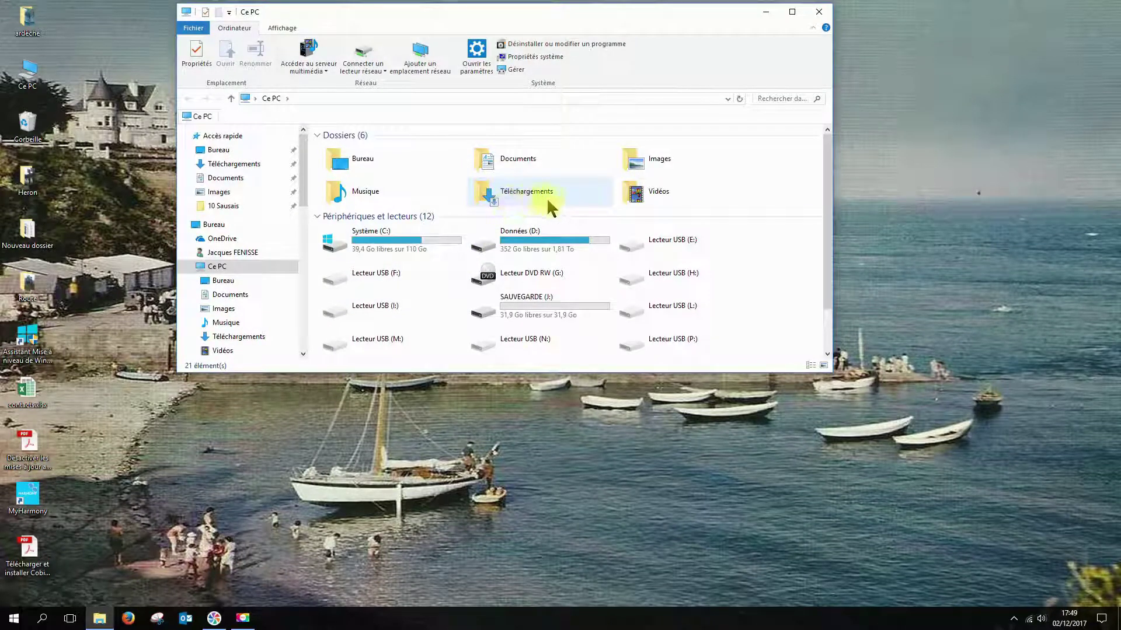
click(513, 307)
double_click(514, 308)
double_click(335, 151)
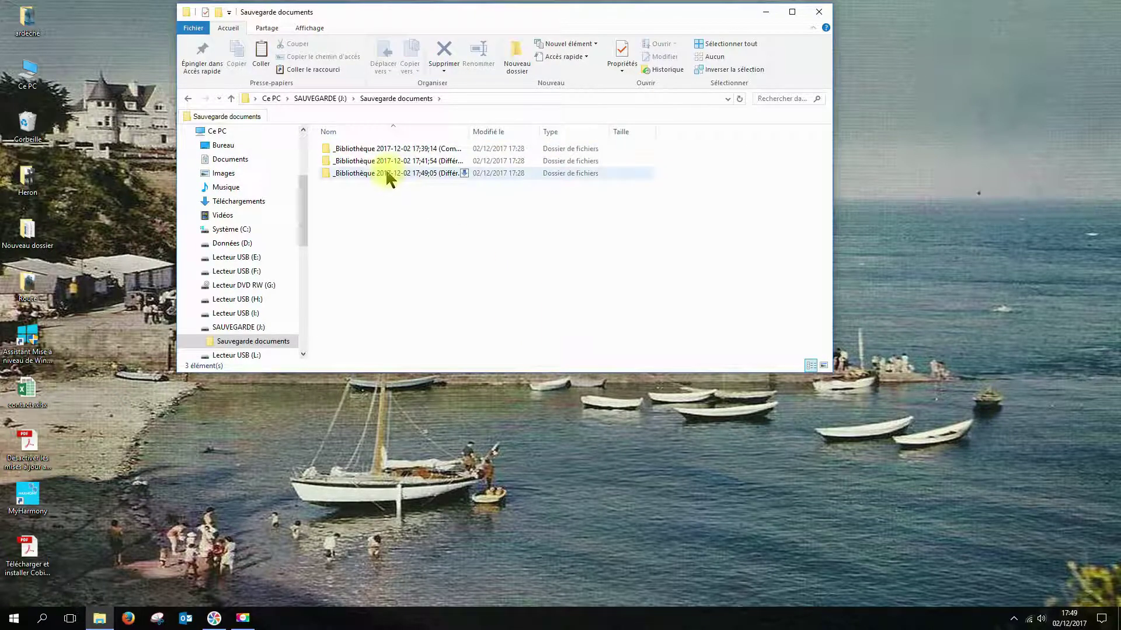
double_click(386, 170)
Step: Check the musique and Images folders of the 17;49;05 backup for newly copied files, and close File Explorer
double_click(366, 174)
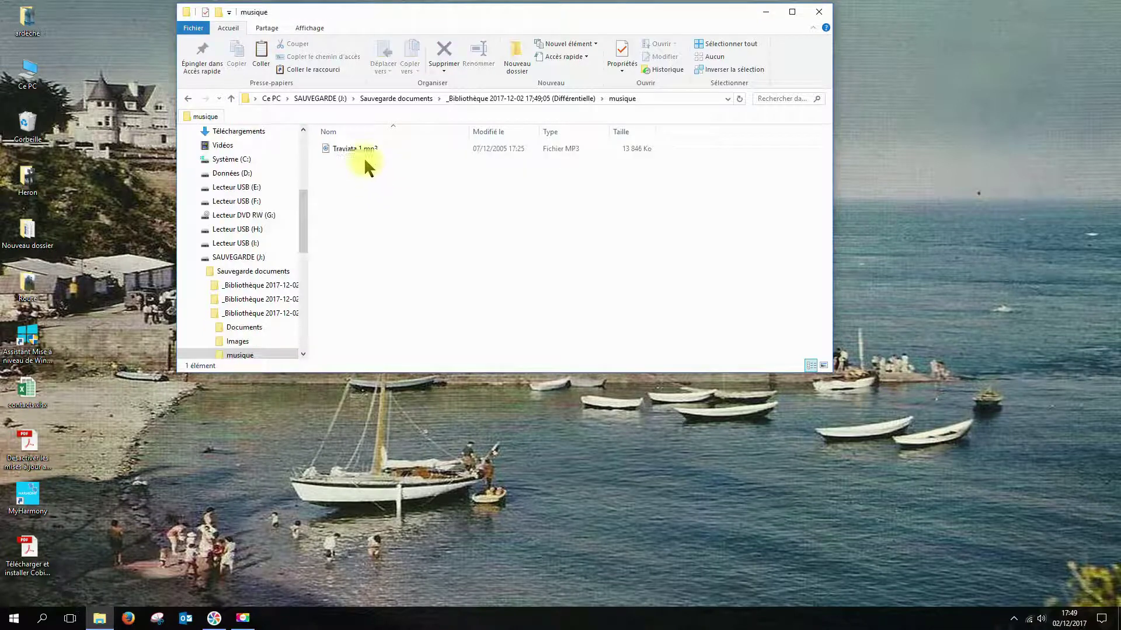
click(188, 99)
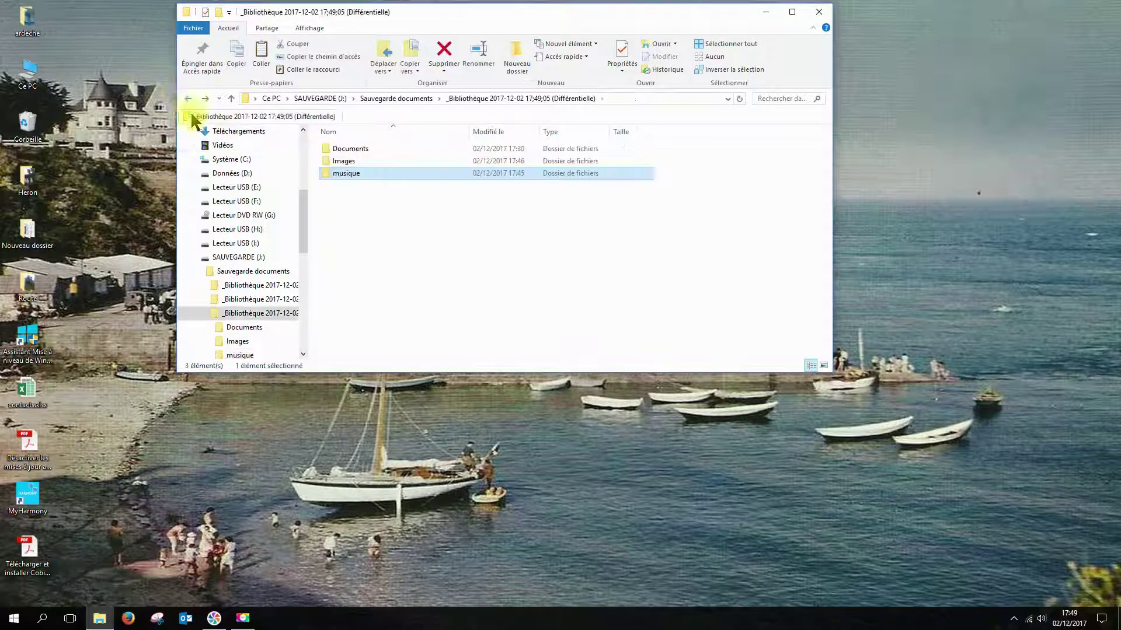
double_click(354, 164)
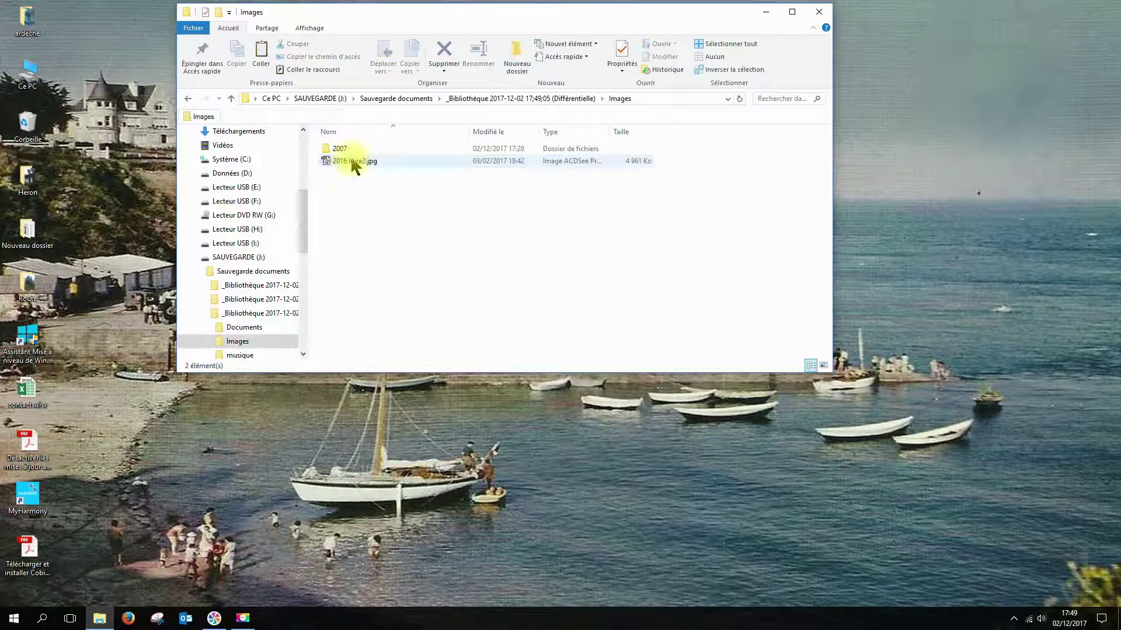
click(188, 101)
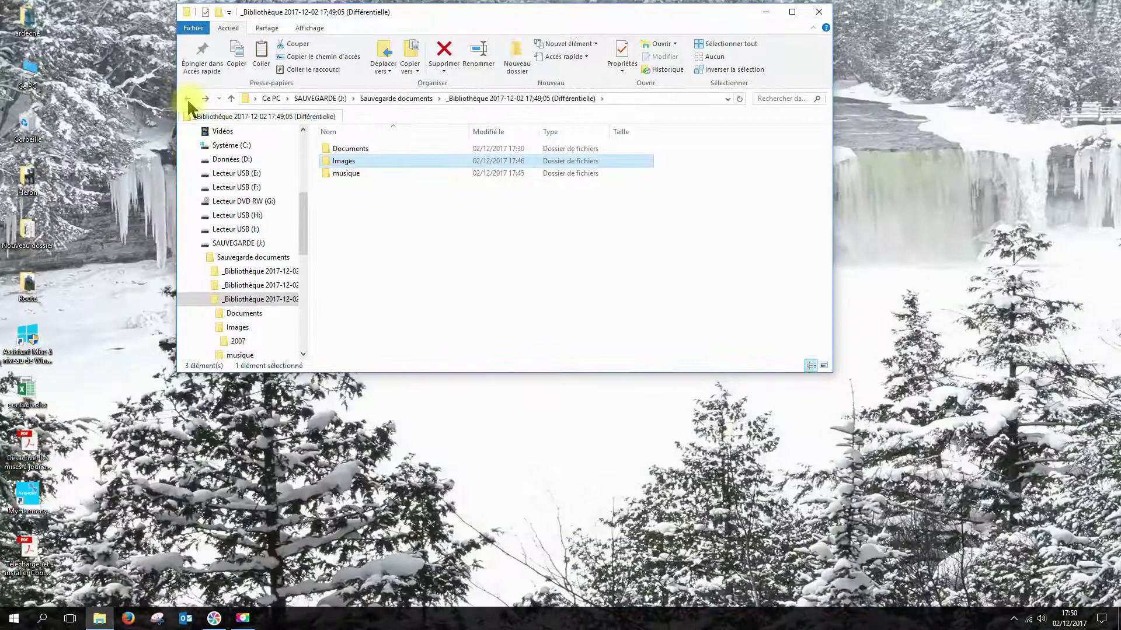
click(188, 100)
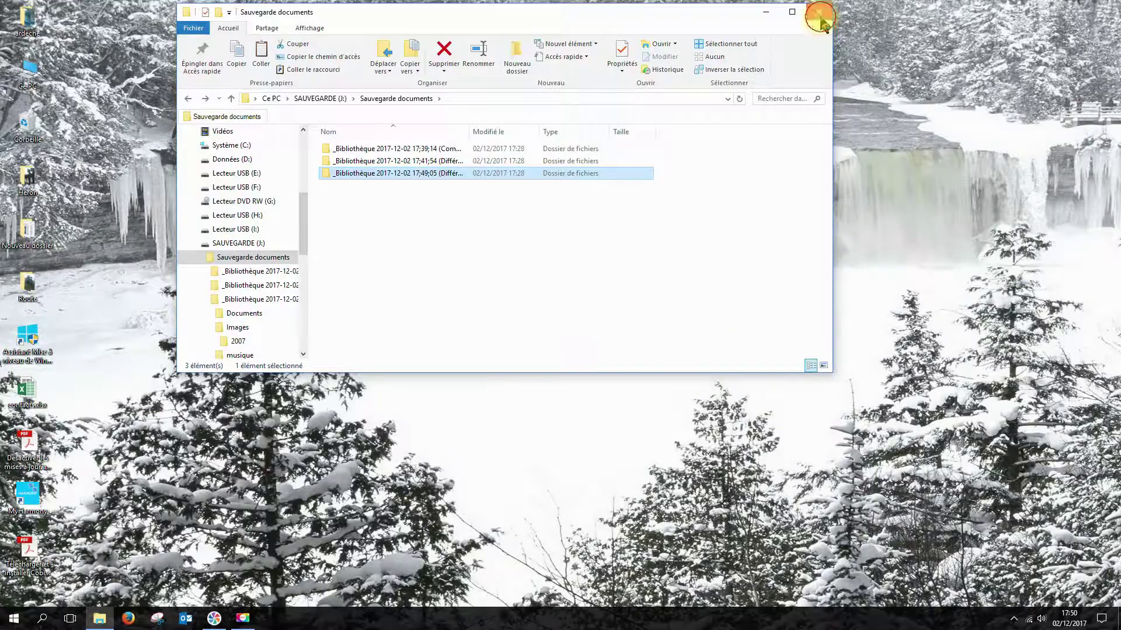
click(818, 11)
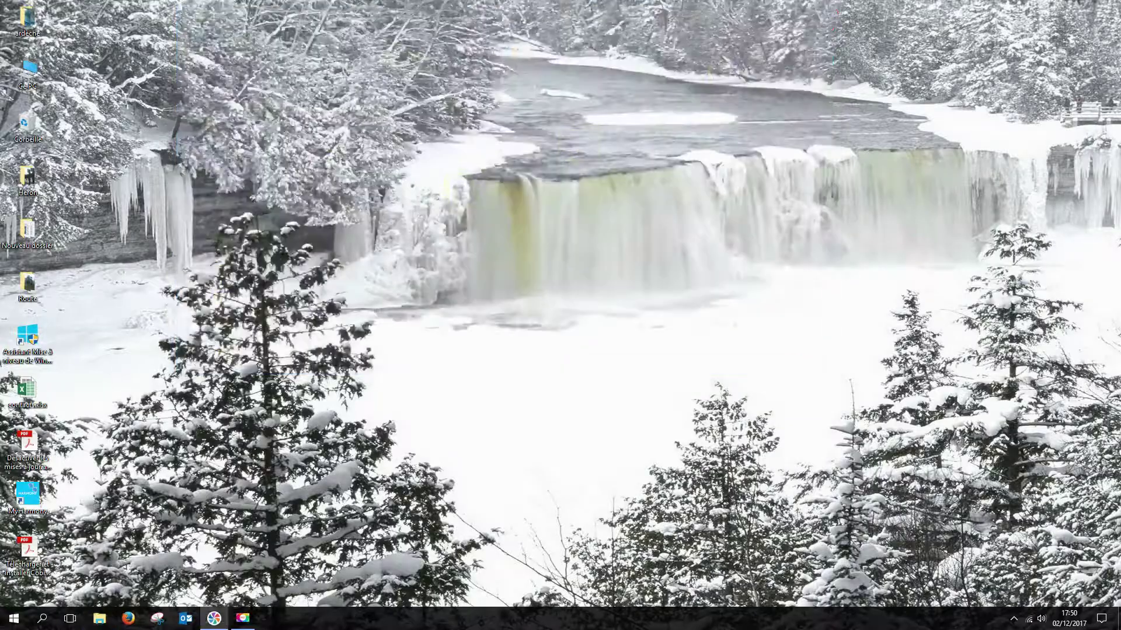
Step: Switch back to Cobian Backup by reopening its main window from the hidden notification area programs
click(1014, 619)
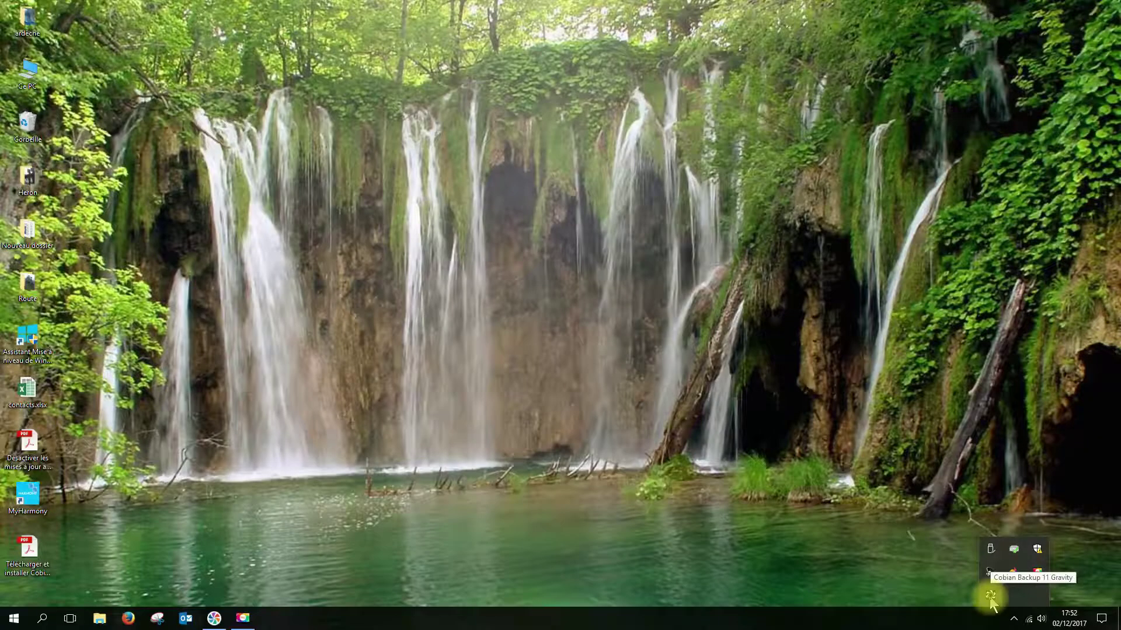
right_click(990, 596)
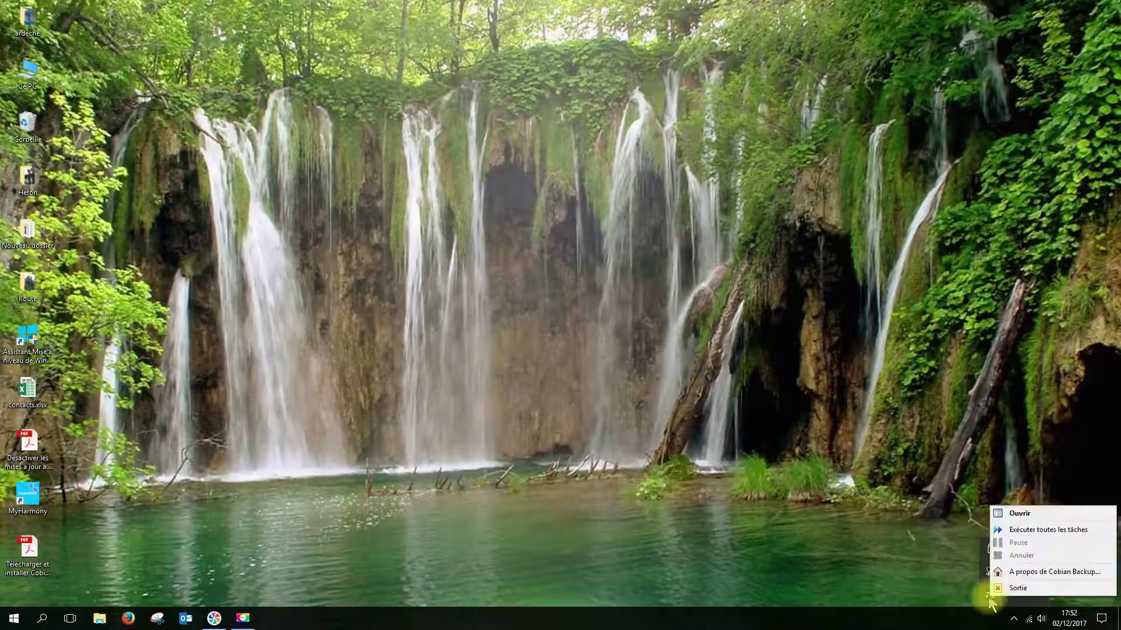
click(995, 511)
Step: Run the selected Sauvegarde Bibliothèque task once more without shutting down the computer, and close the main window
click(365, 171)
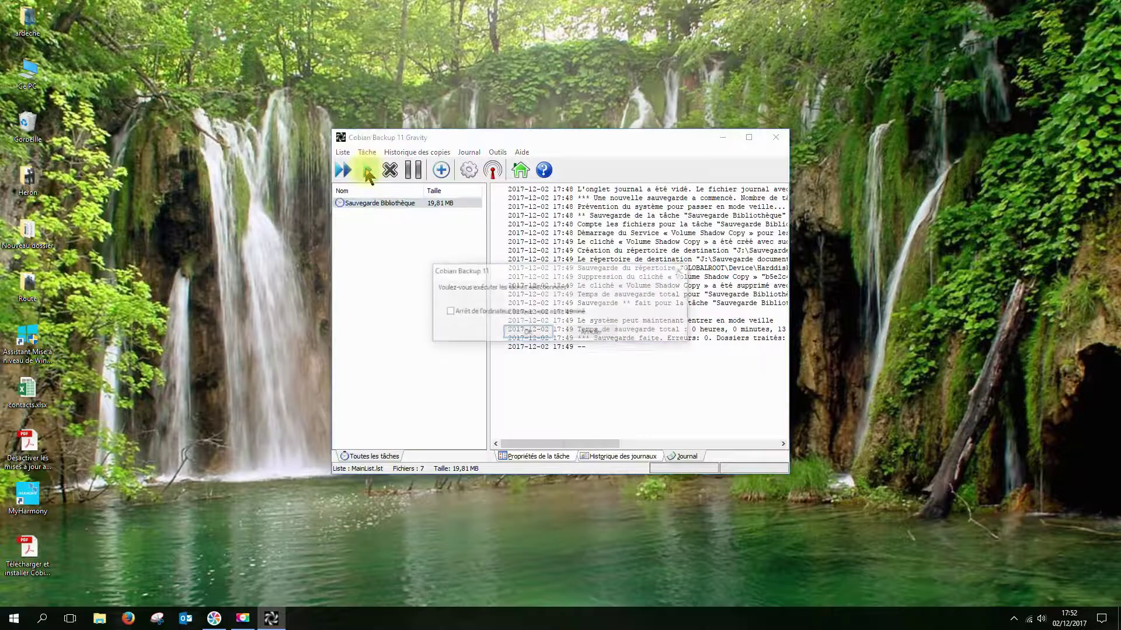
click(526, 333)
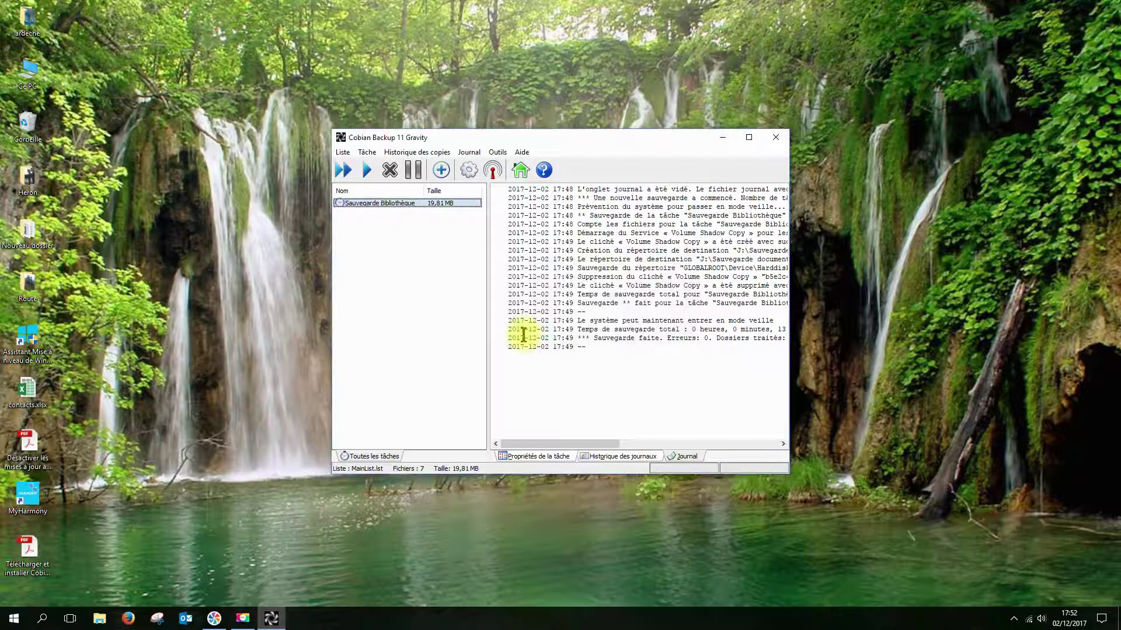
click(775, 138)
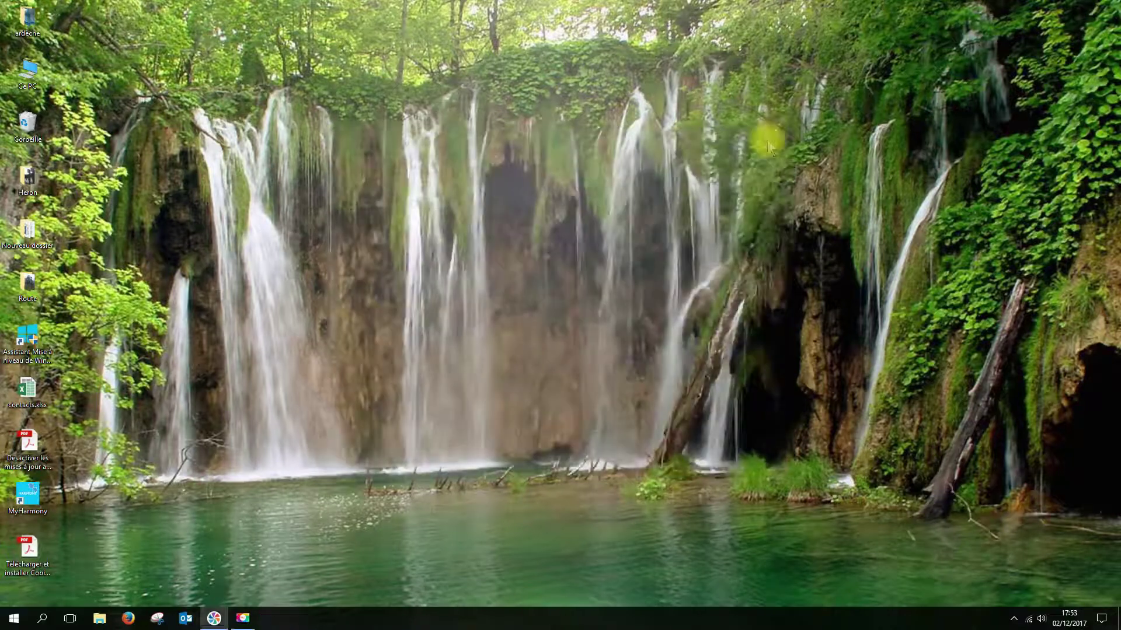
Step: Switch to File Explorer and open the 17;52;38 differential backup of _Bibliothèque in J:\Sauvegarde documents
click(100, 621)
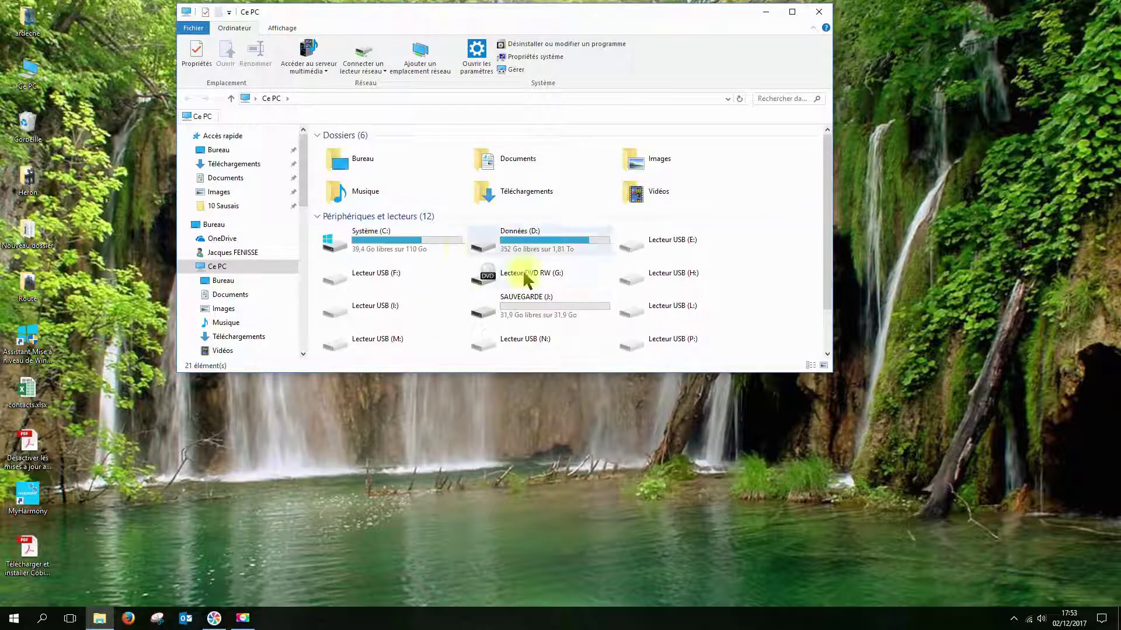
double_click(518, 301)
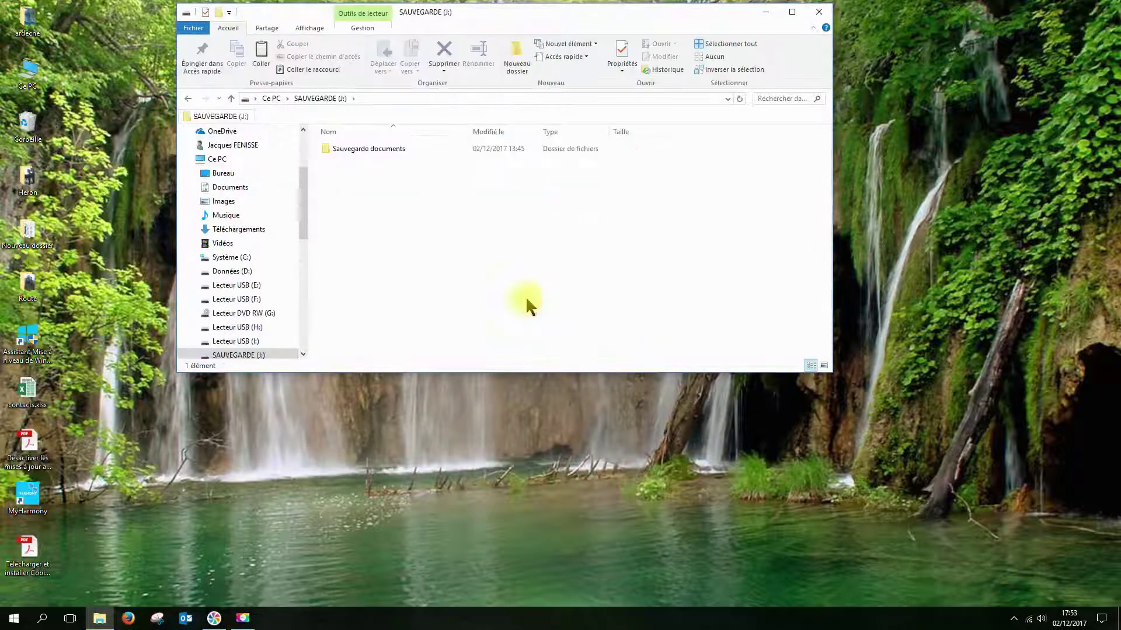
double_click(343, 153)
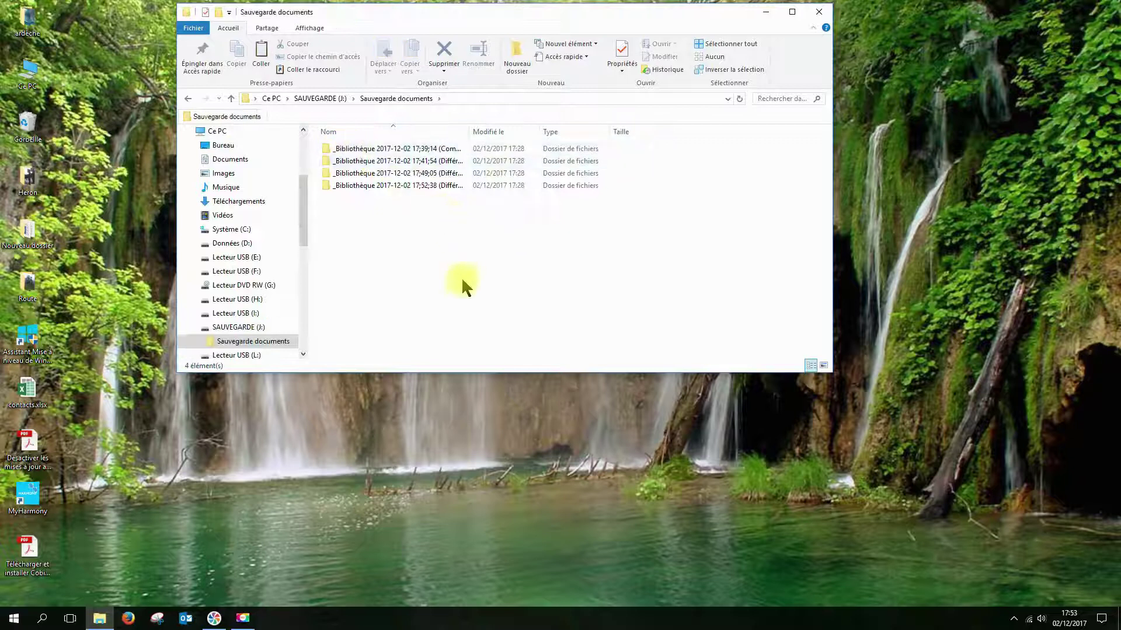
double_click(408, 186)
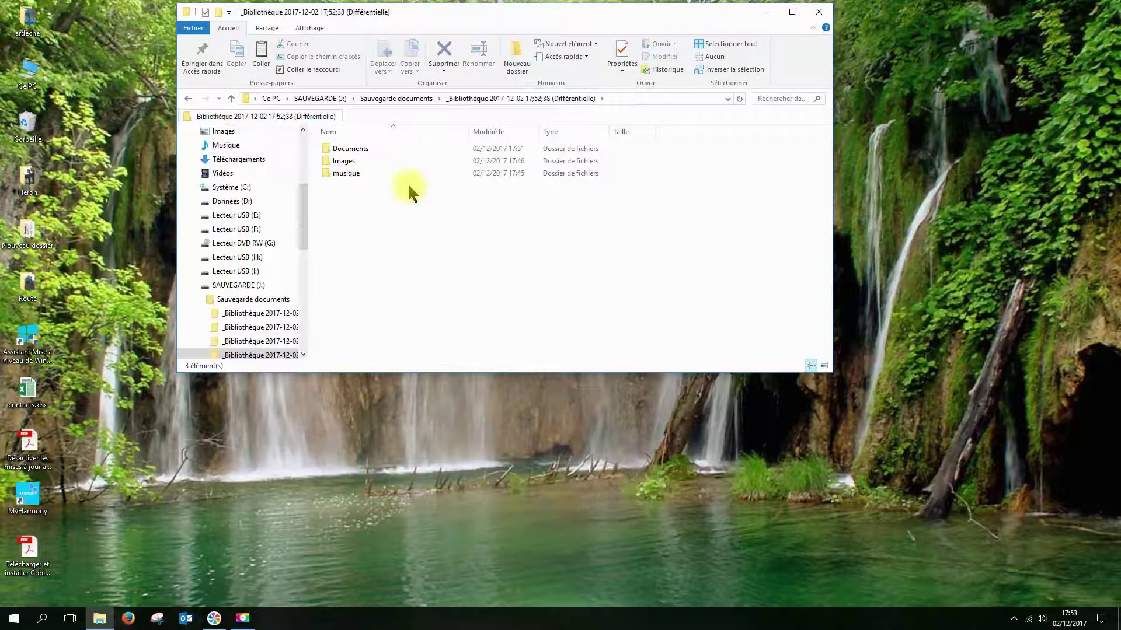
Step: Examine the files in the musique and Images folders of the 17;52;38 differential backup
double_click(361, 173)
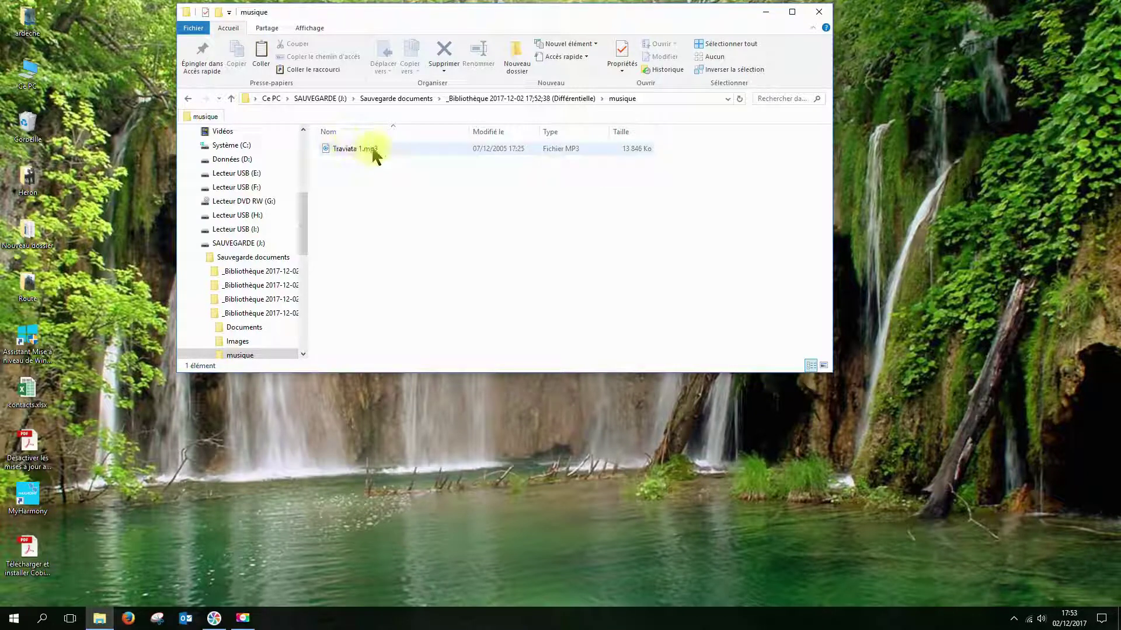
click(188, 99)
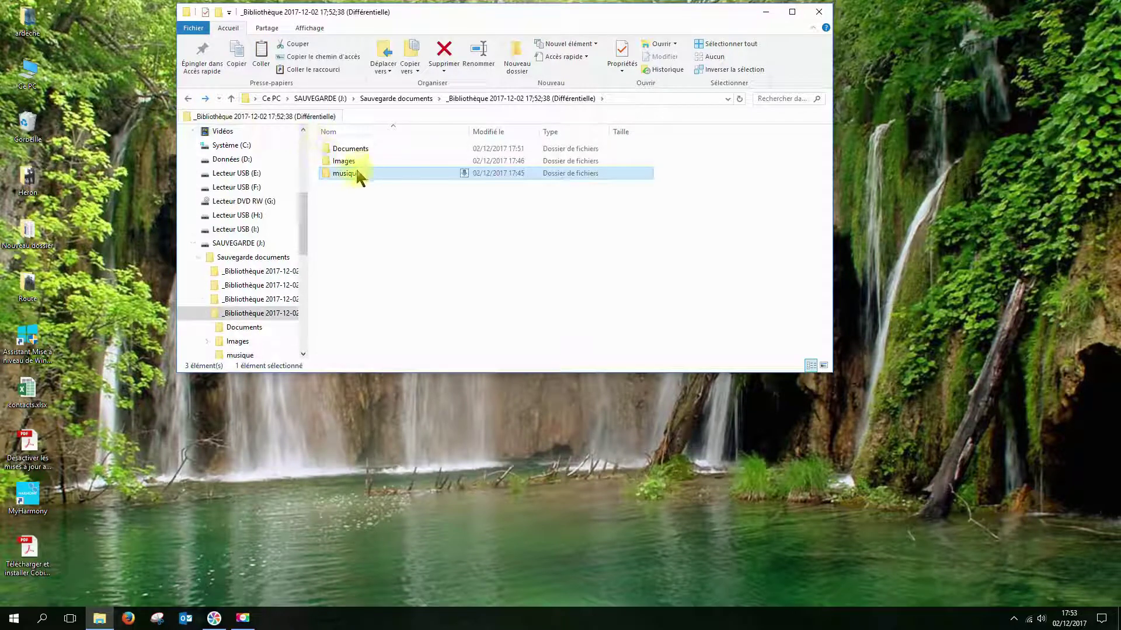
click(339, 162)
double_click(337, 164)
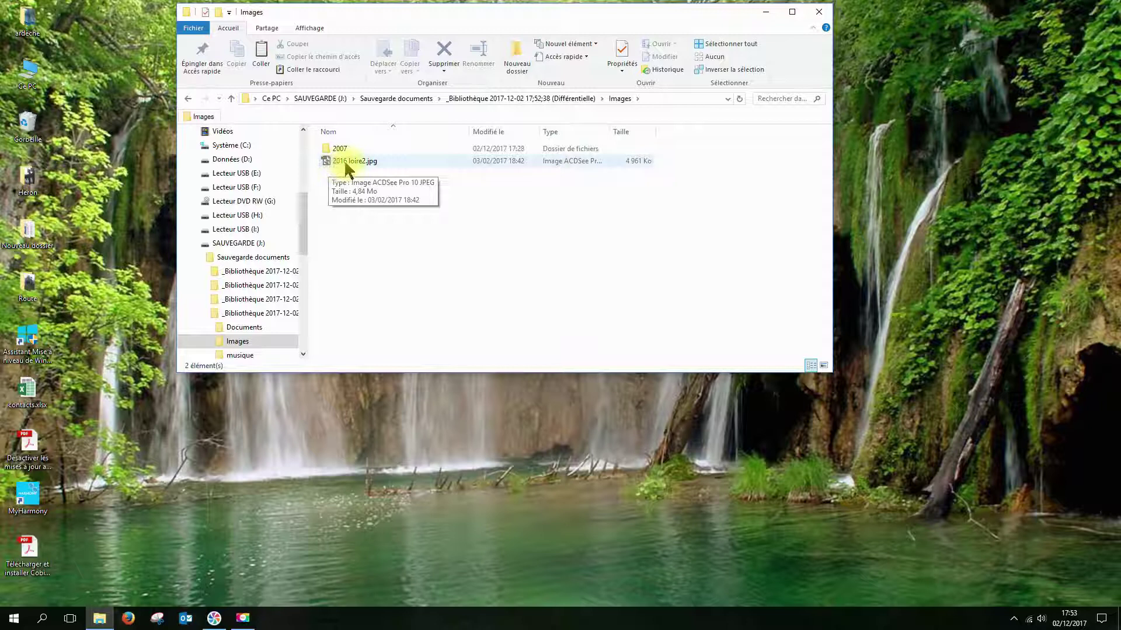
Step: Examine the Images, 2007 and Documents folders of the 17;52;38 differential backup
click(187, 96)
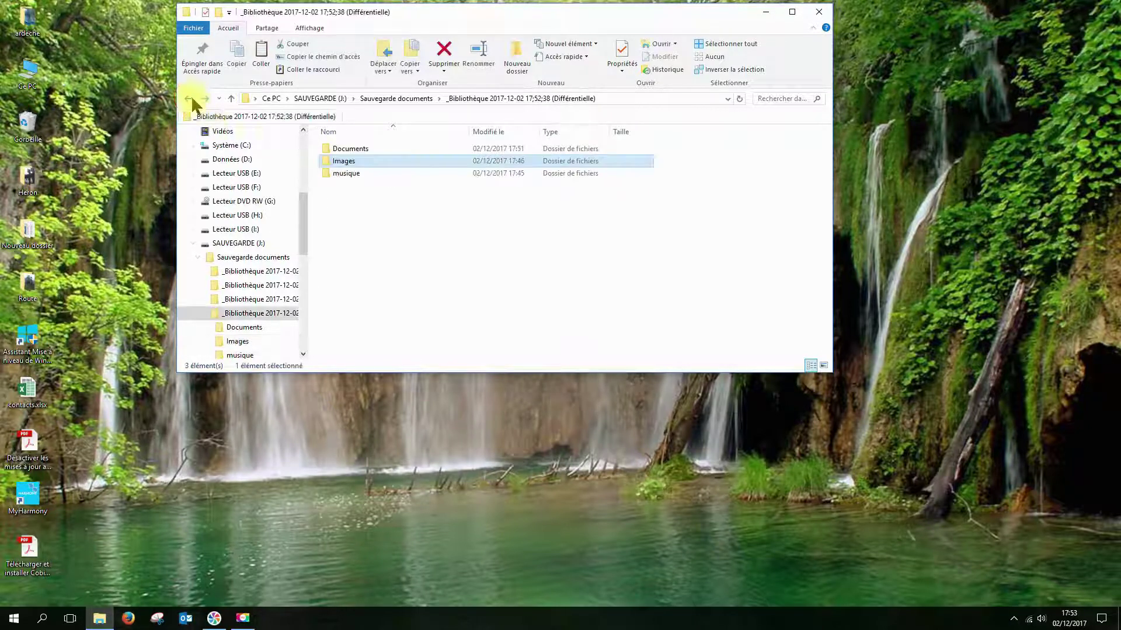
double_click(339, 162)
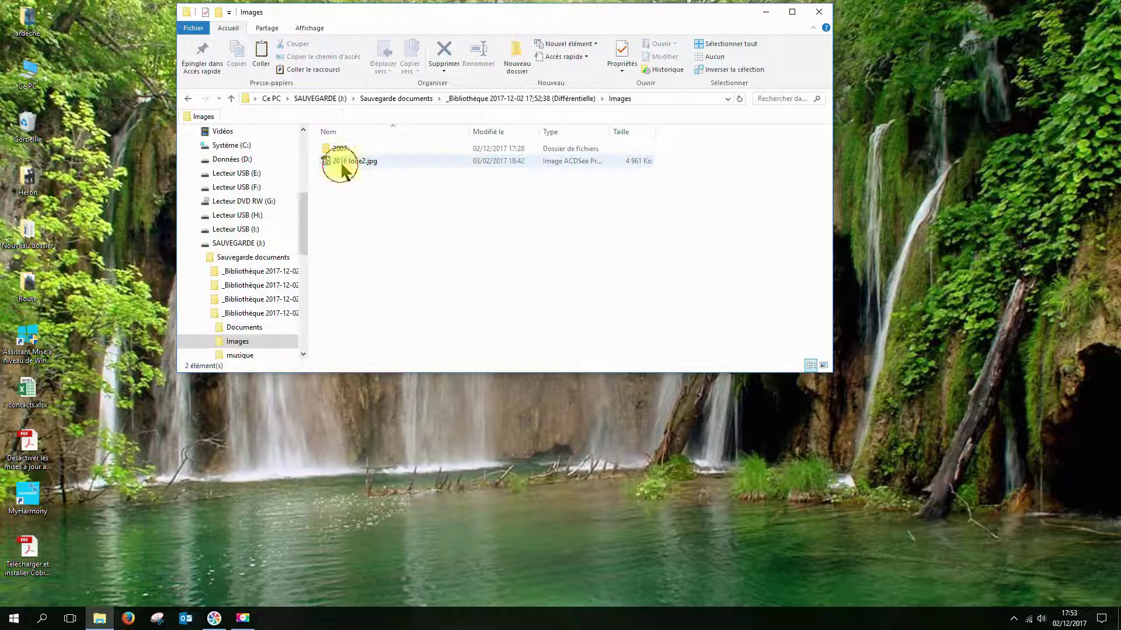
double_click(339, 150)
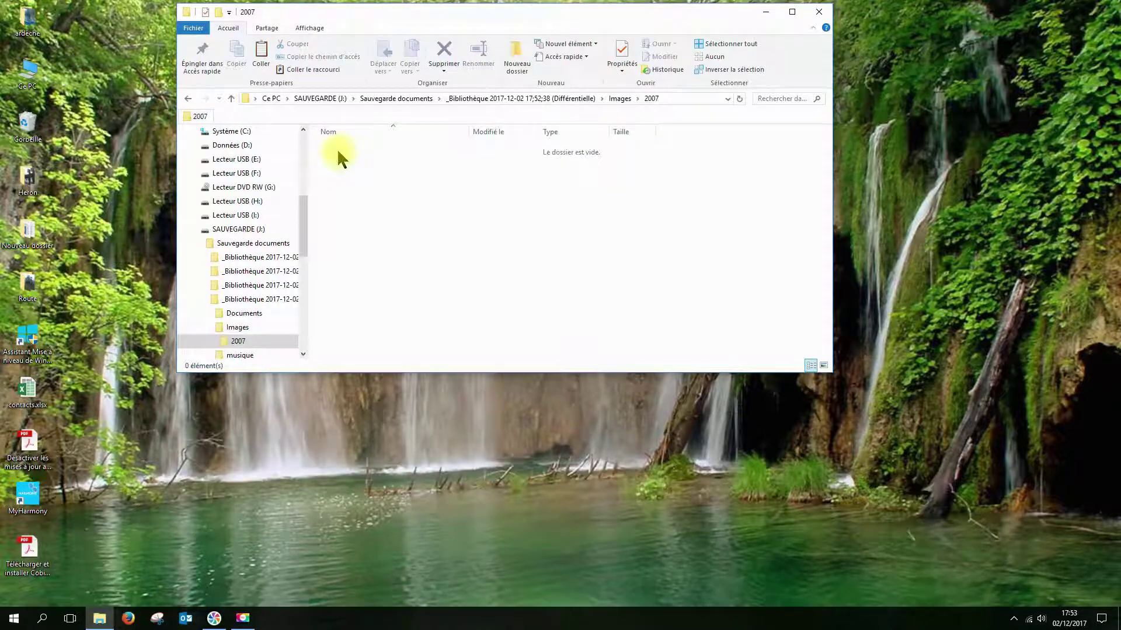
click(188, 99)
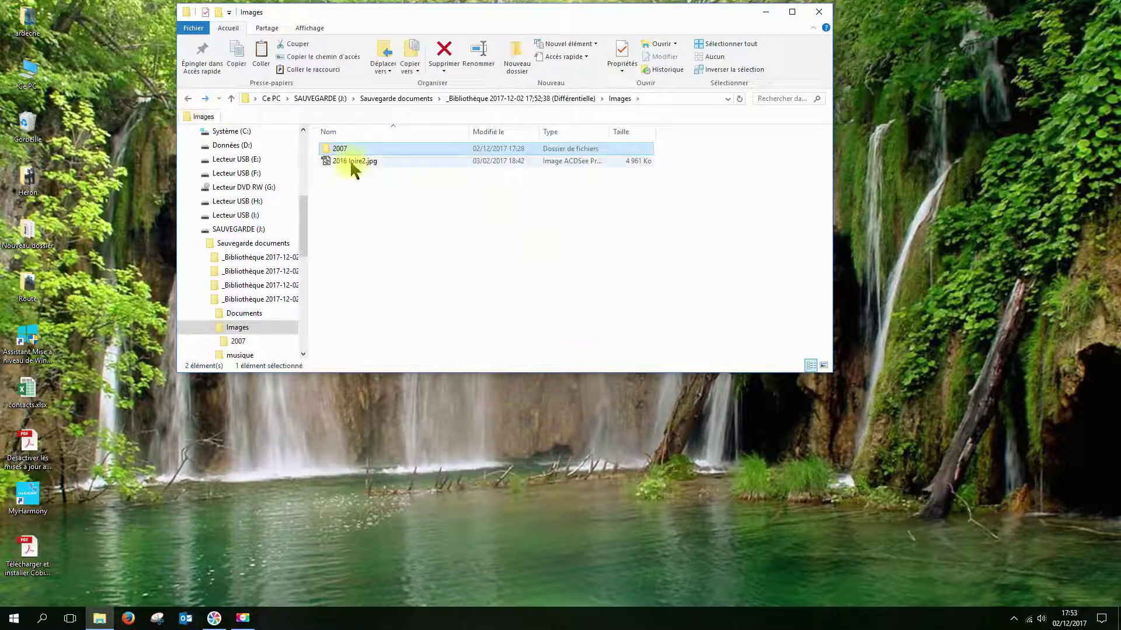
click(188, 99)
click(349, 149)
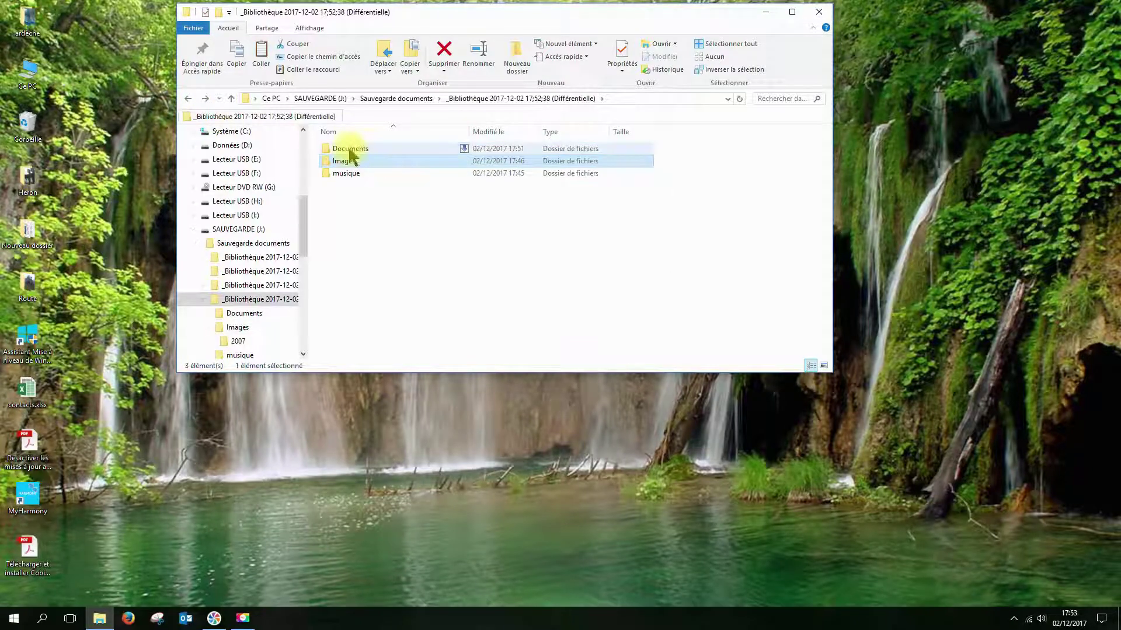
double_click(349, 149)
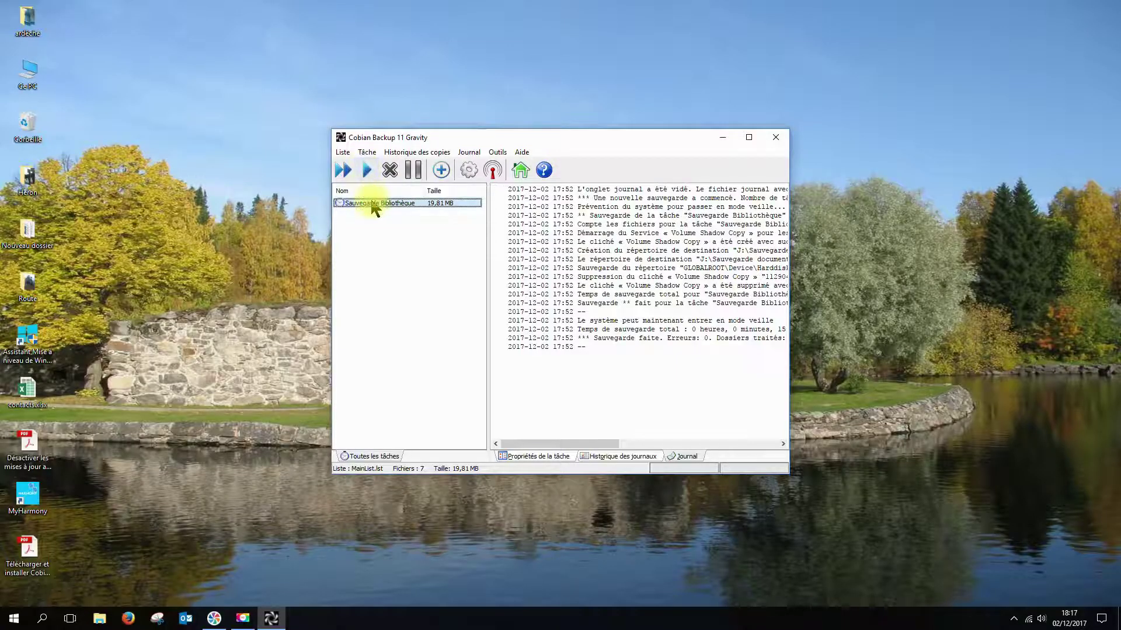
Step: Run the Sauvegarde Bibliothèque task again in Cobian Backup without shutting down the computer
click(368, 170)
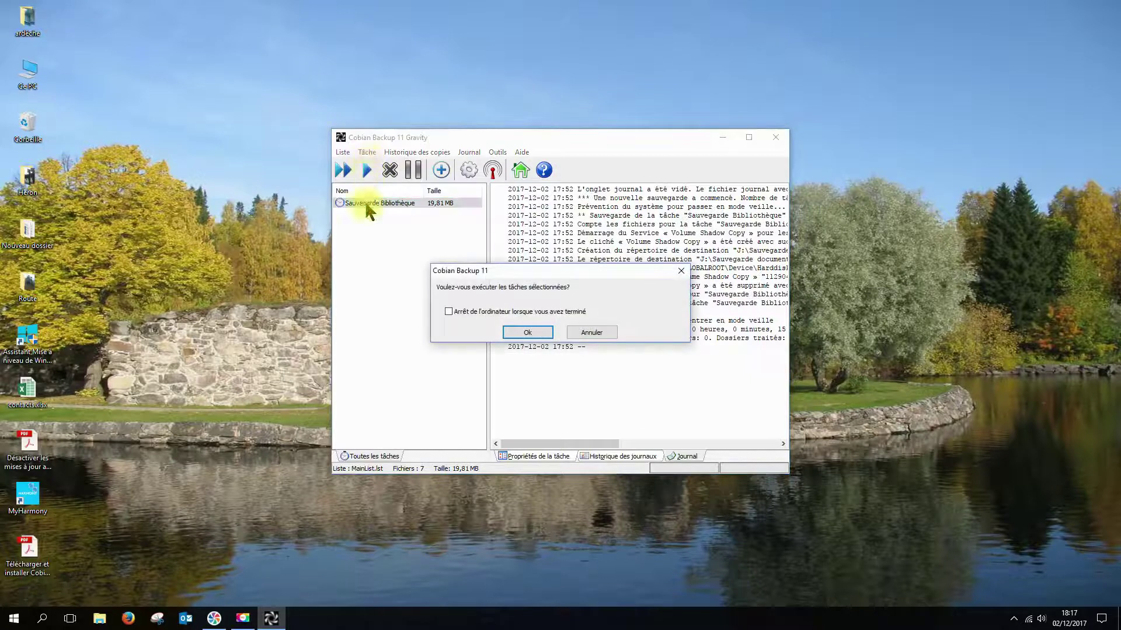
click(520, 334)
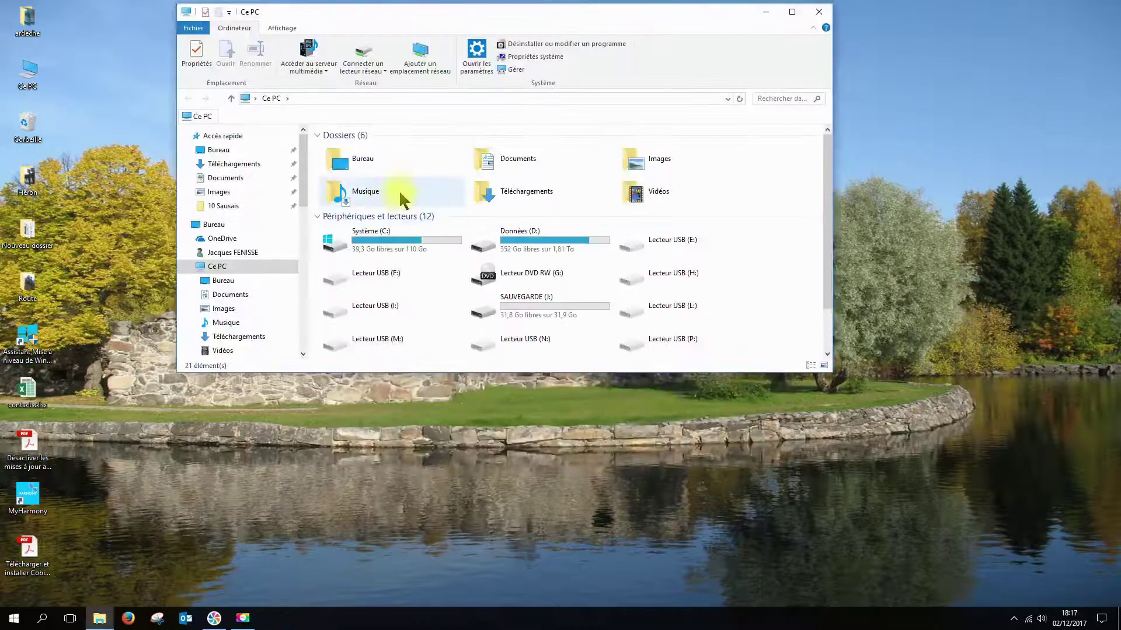
Step: Open the 18;17;21 complete backup in J:\Sauvegarde documents and examine its Documents, Images and 2007 folders
double_click(529, 306)
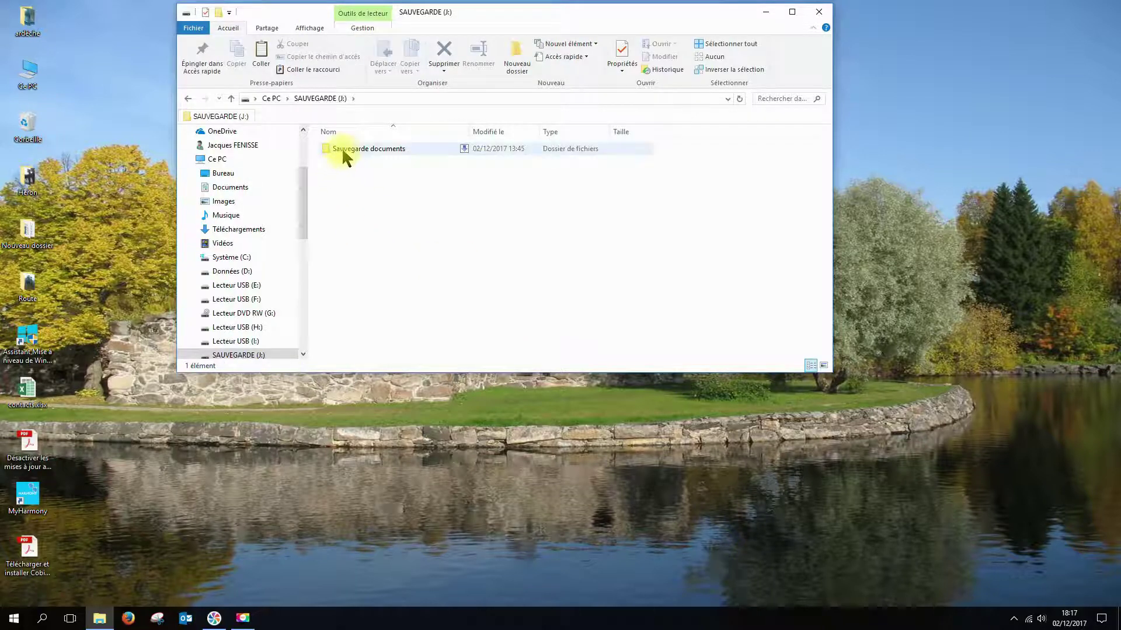
double_click(343, 149)
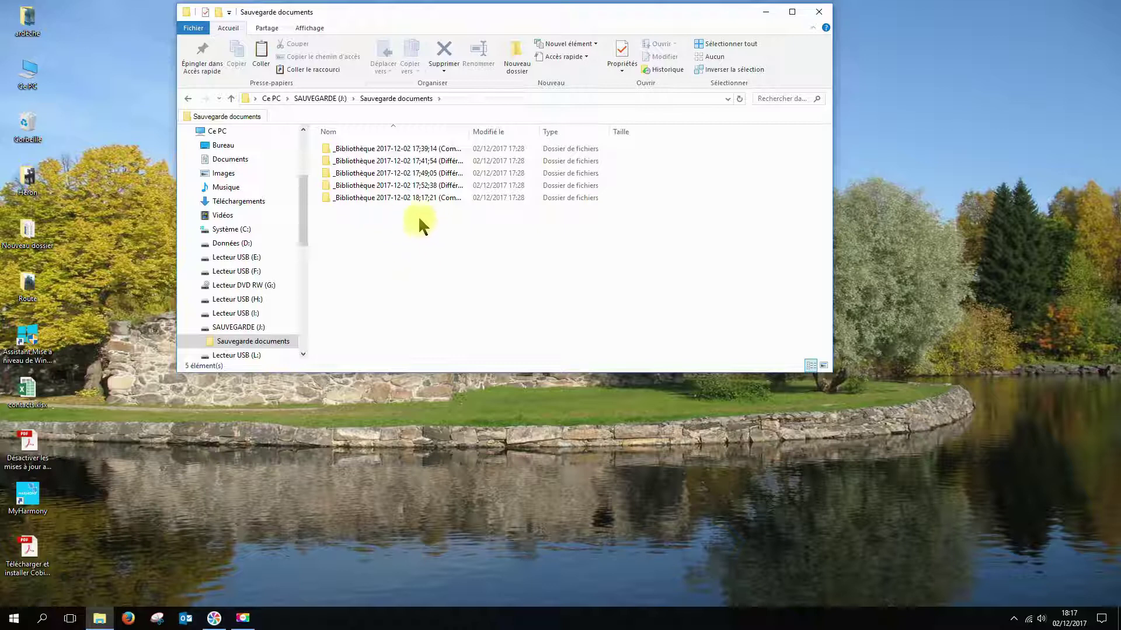
double_click(399, 198)
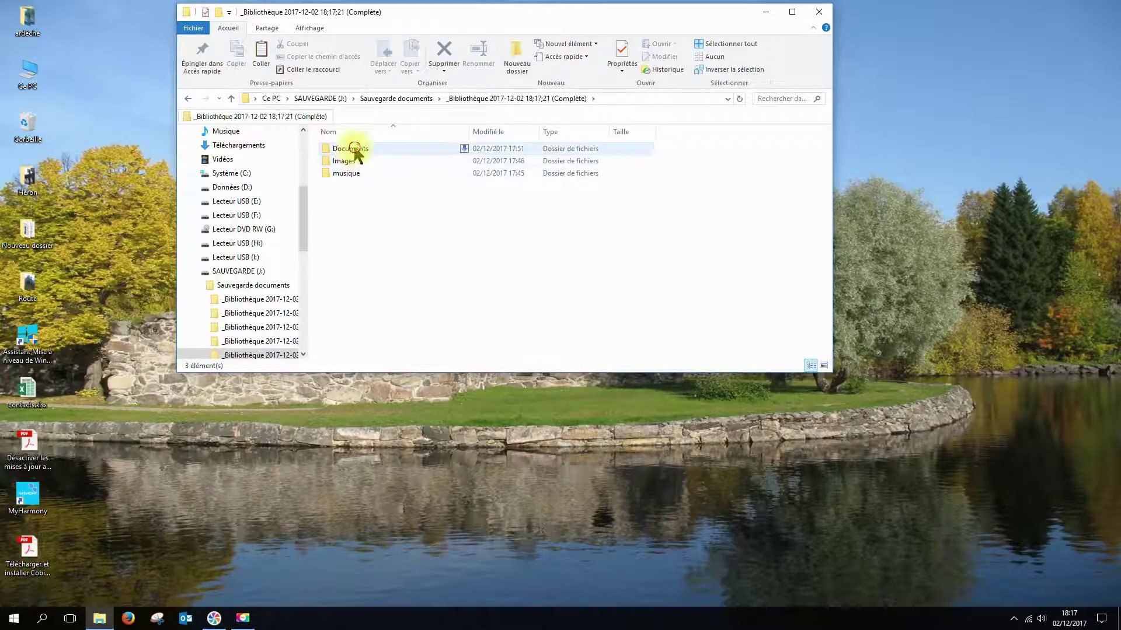
double_click(352, 149)
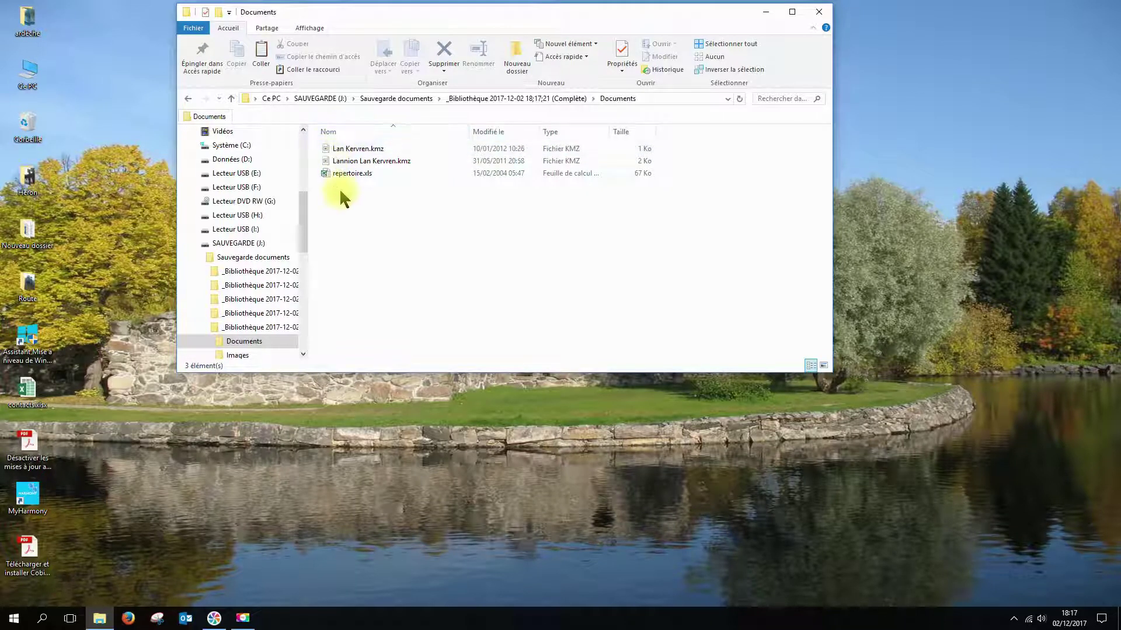
click(188, 98)
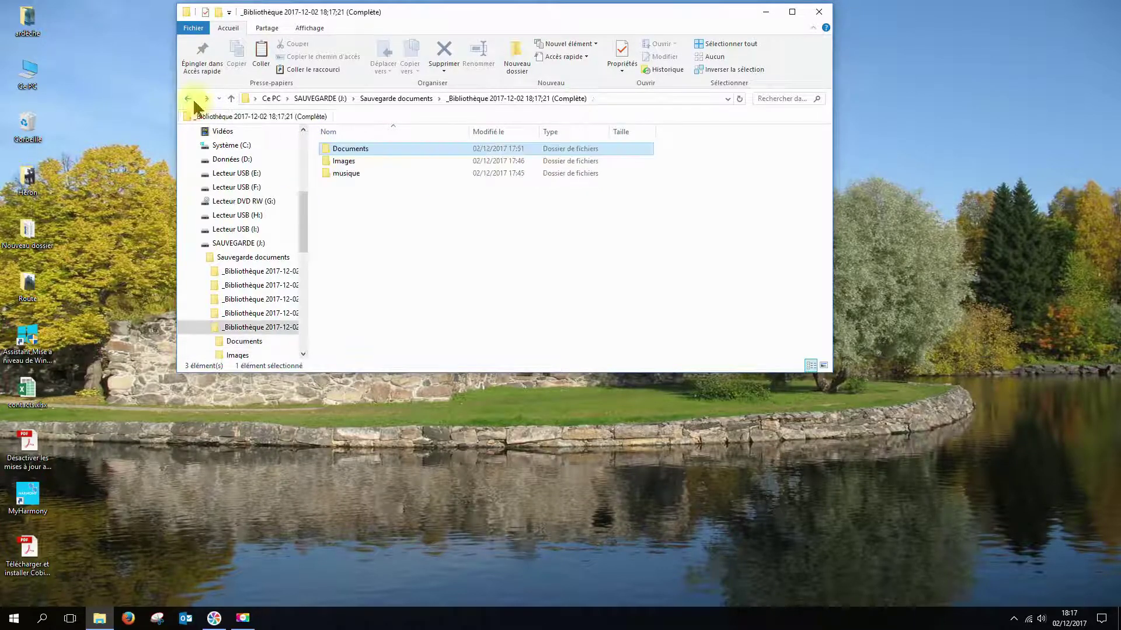
double_click(344, 162)
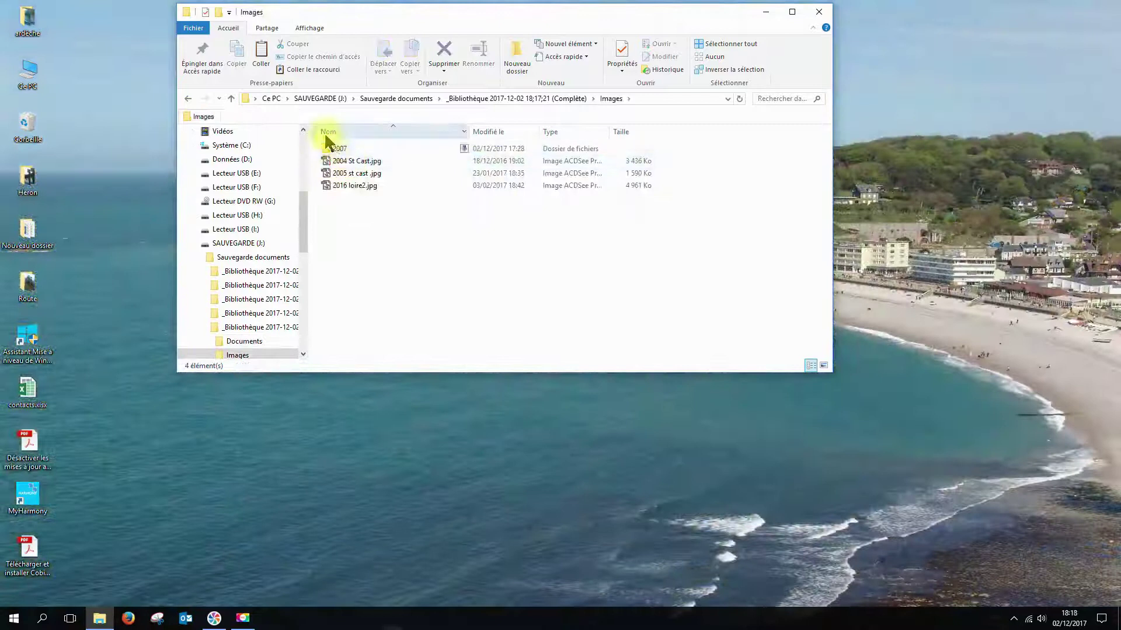
double_click(333, 147)
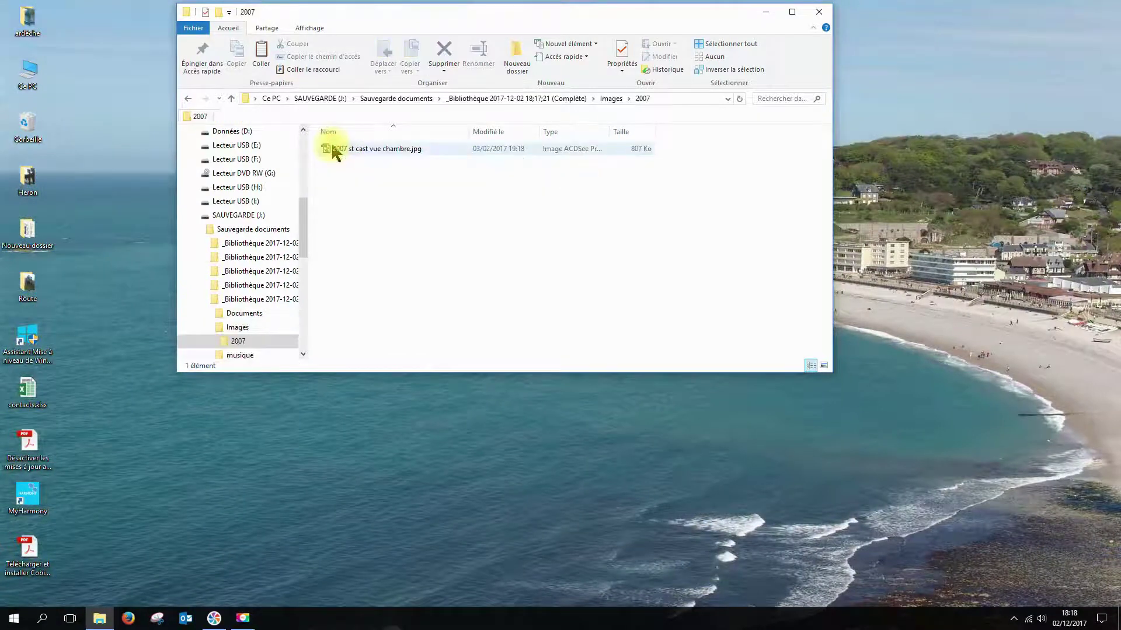
click(188, 99)
click(188, 99)
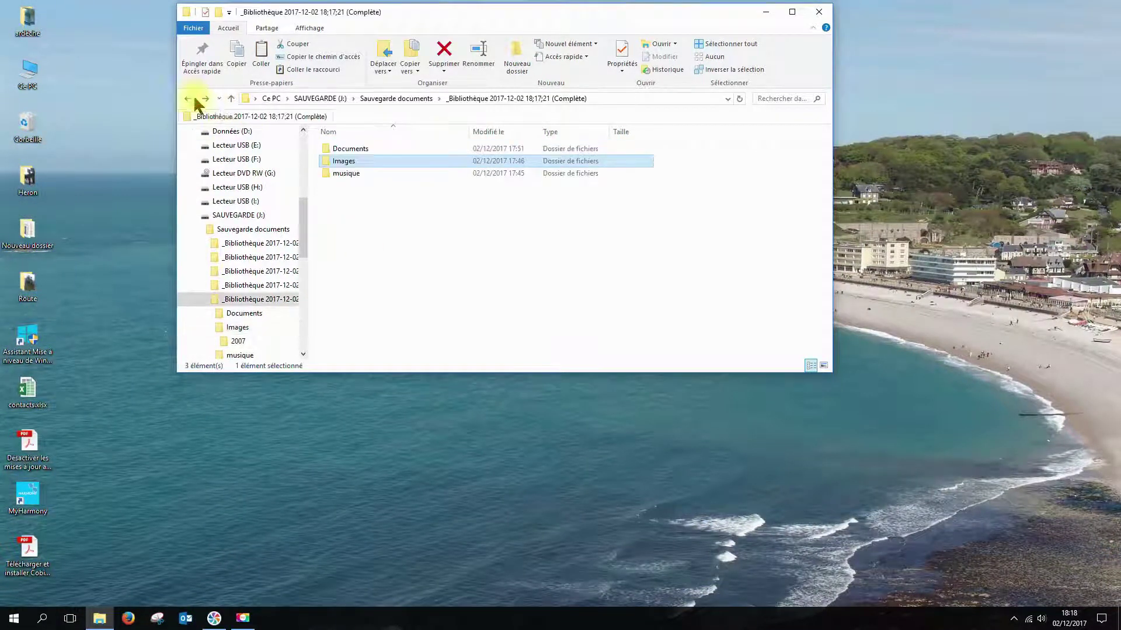
click(194, 99)
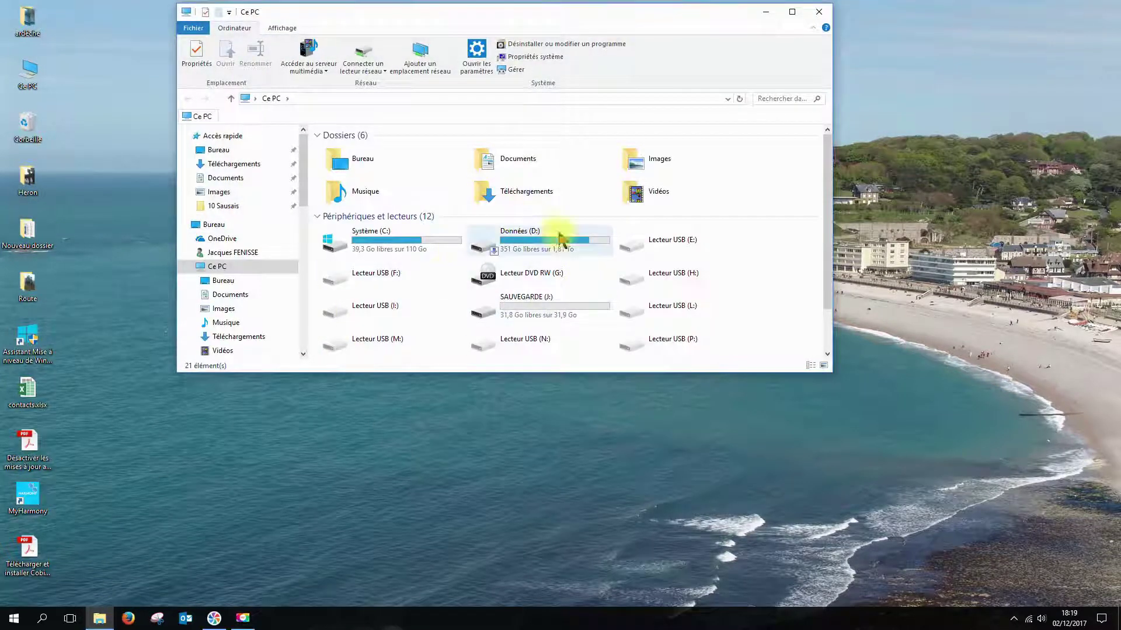
Step: Check the contents of the source folder D:\_Bibliothèque and return to the root of drive D:
double_click(514, 239)
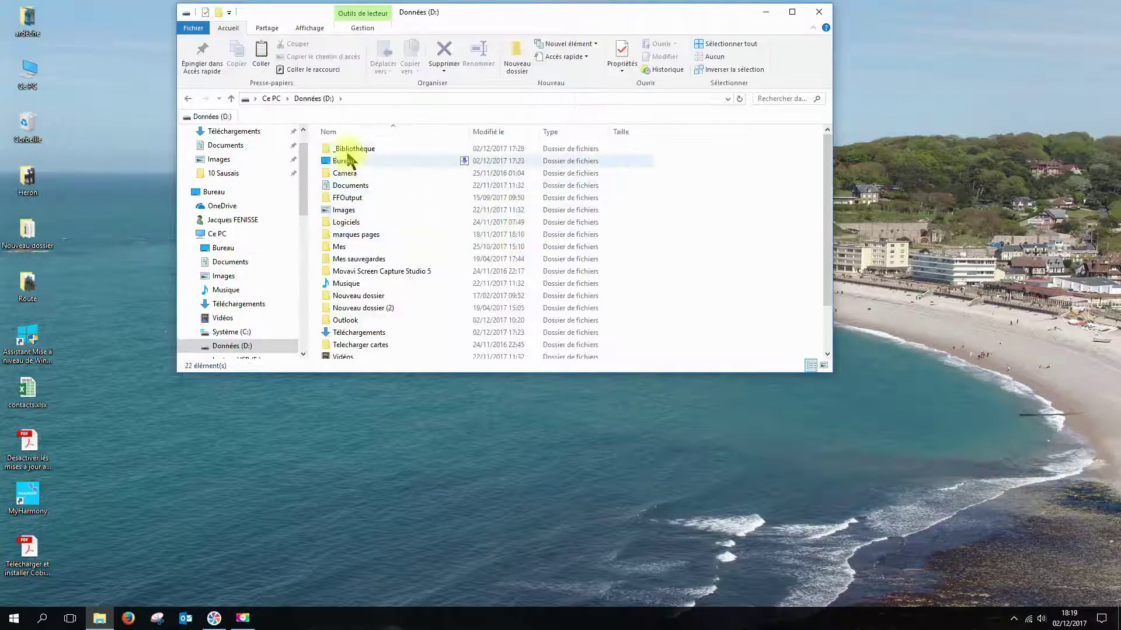
double_click(345, 151)
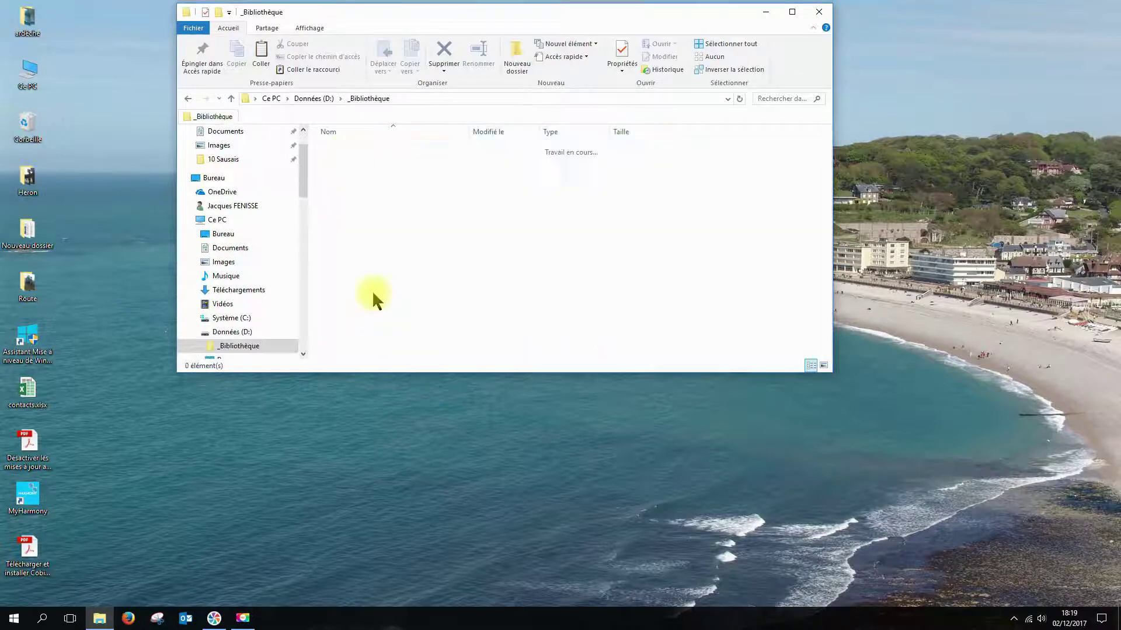
click(188, 98)
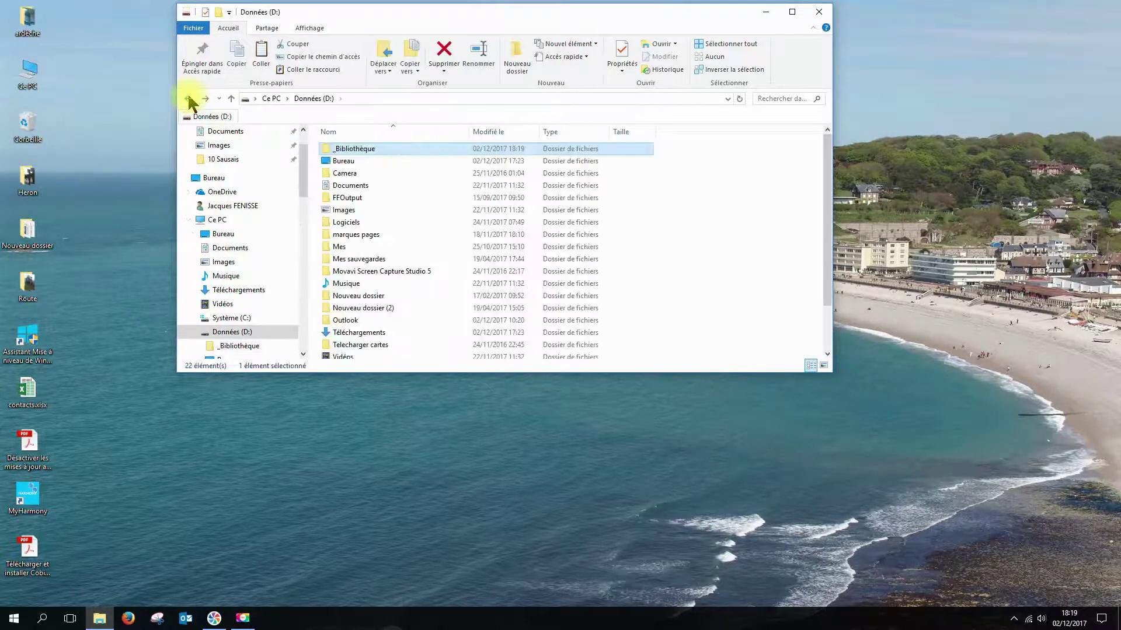
Step: Go back to Ce PC and open the 18;17;21 complete backup of _Bibliothèque in J:\Sauvegarde documents
click(247, 336)
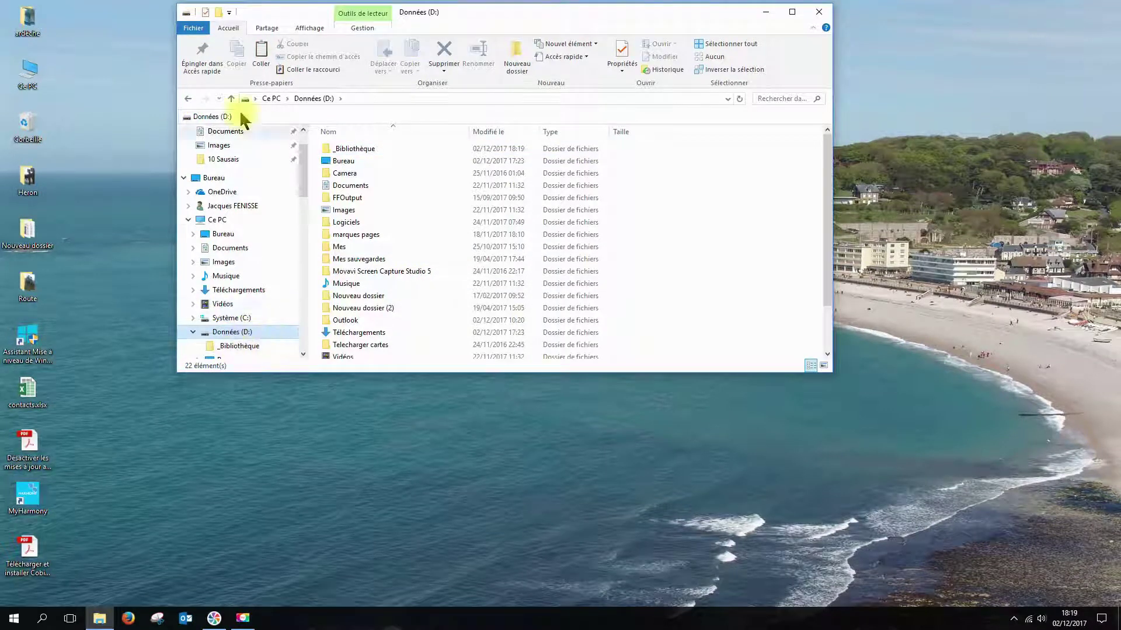
click(228, 207)
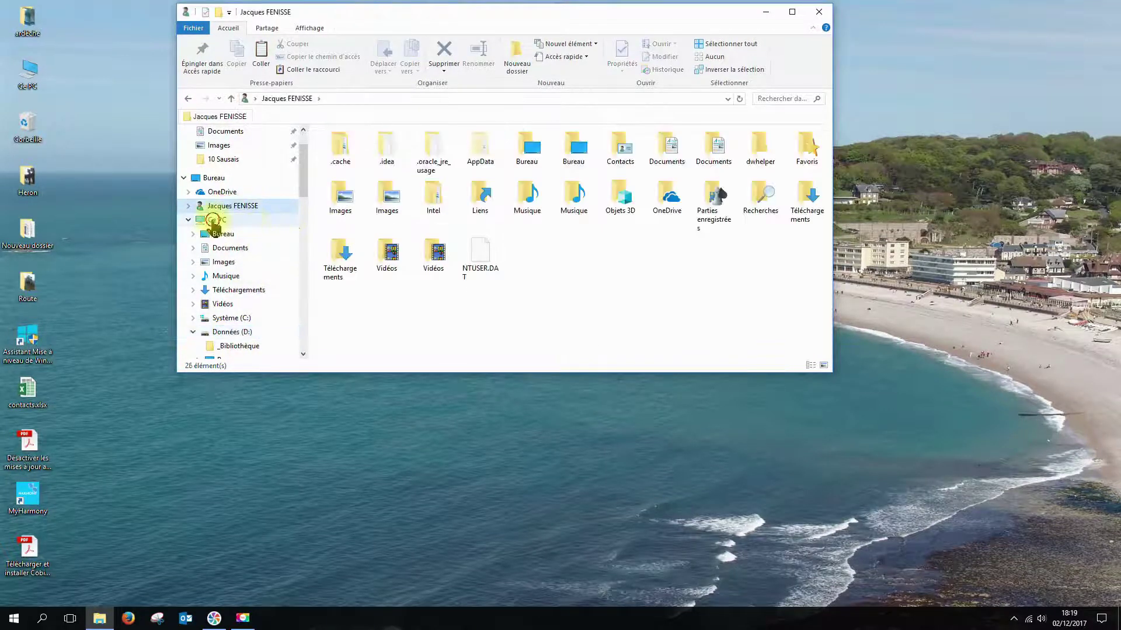
click(214, 222)
double_click(525, 313)
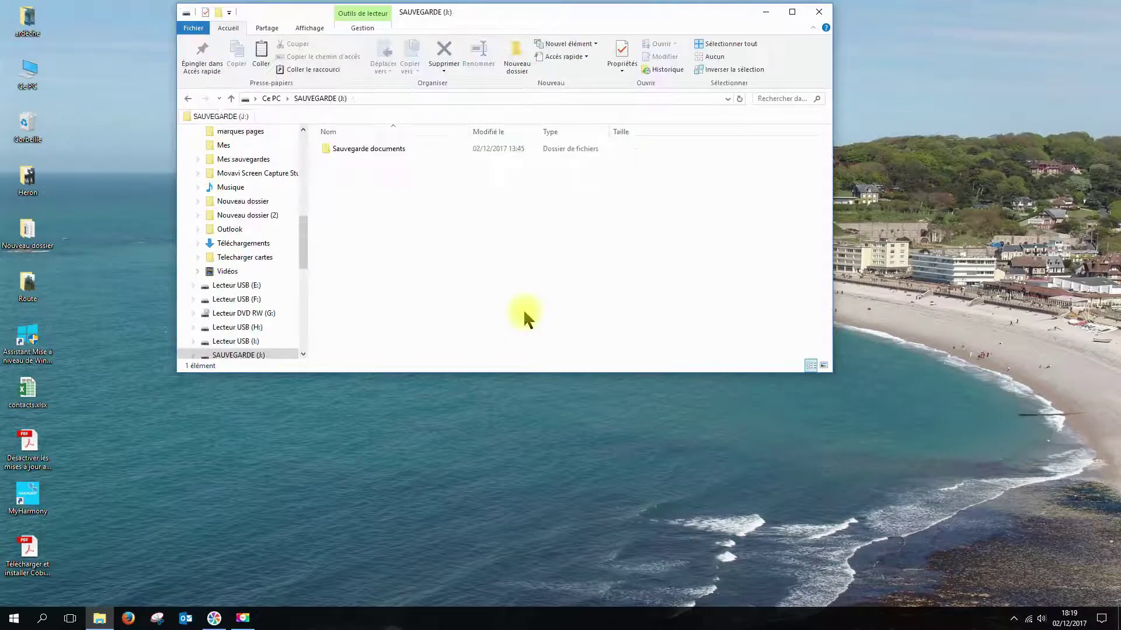
double_click(324, 148)
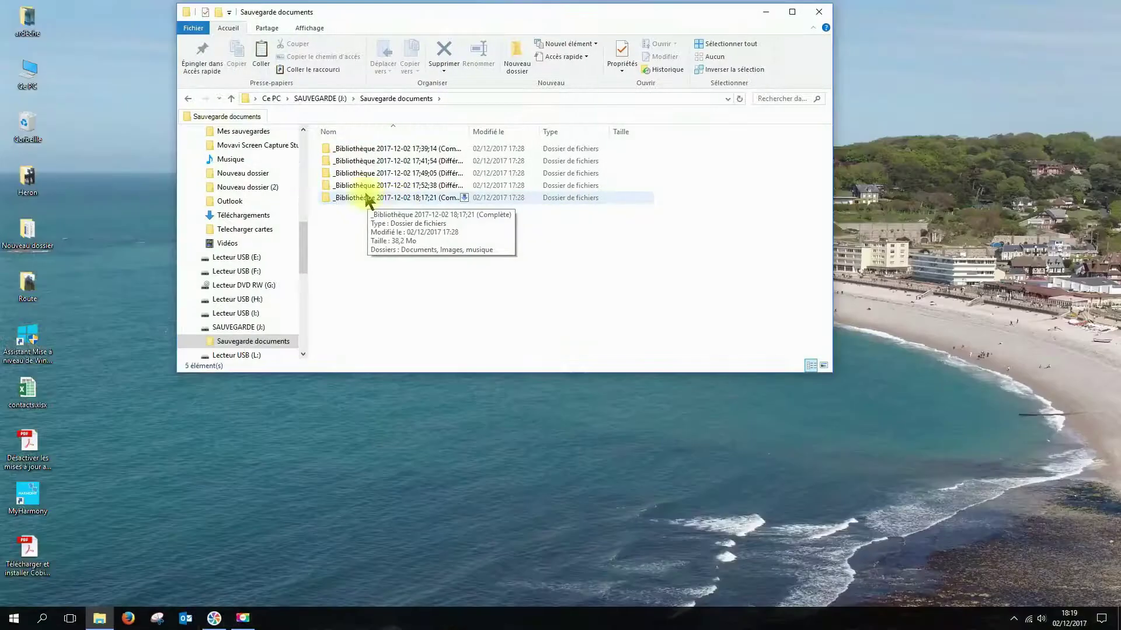
click(367, 200)
double_click(367, 199)
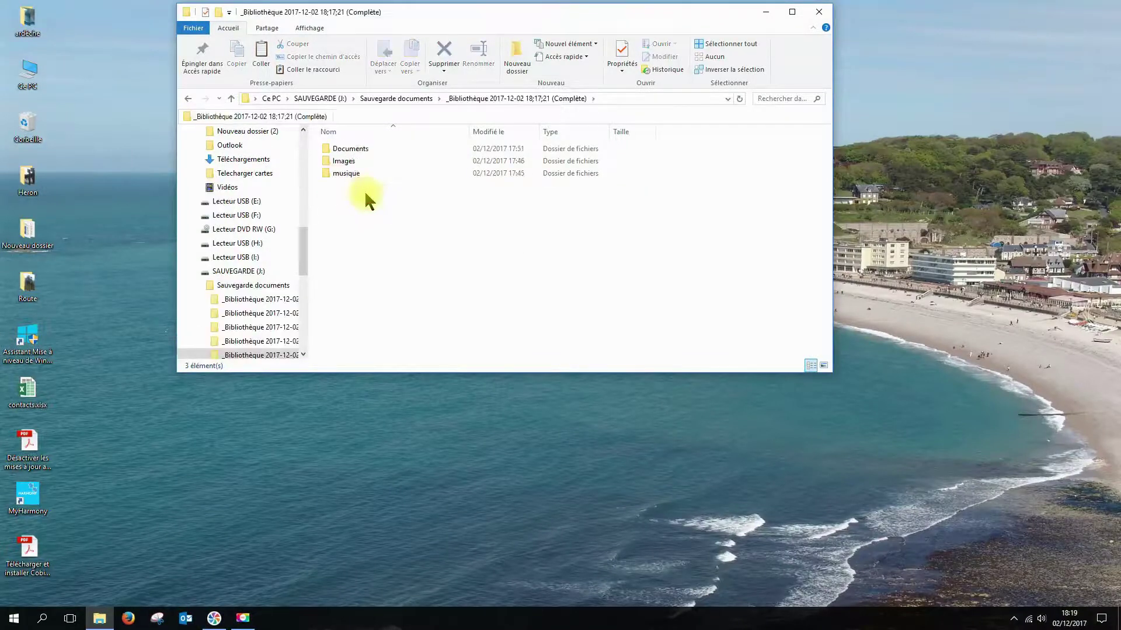
Step: Copy the Documents, Images and musique folders from the 18;17;21 complete backup
click(355, 150)
shift+click(347, 175)
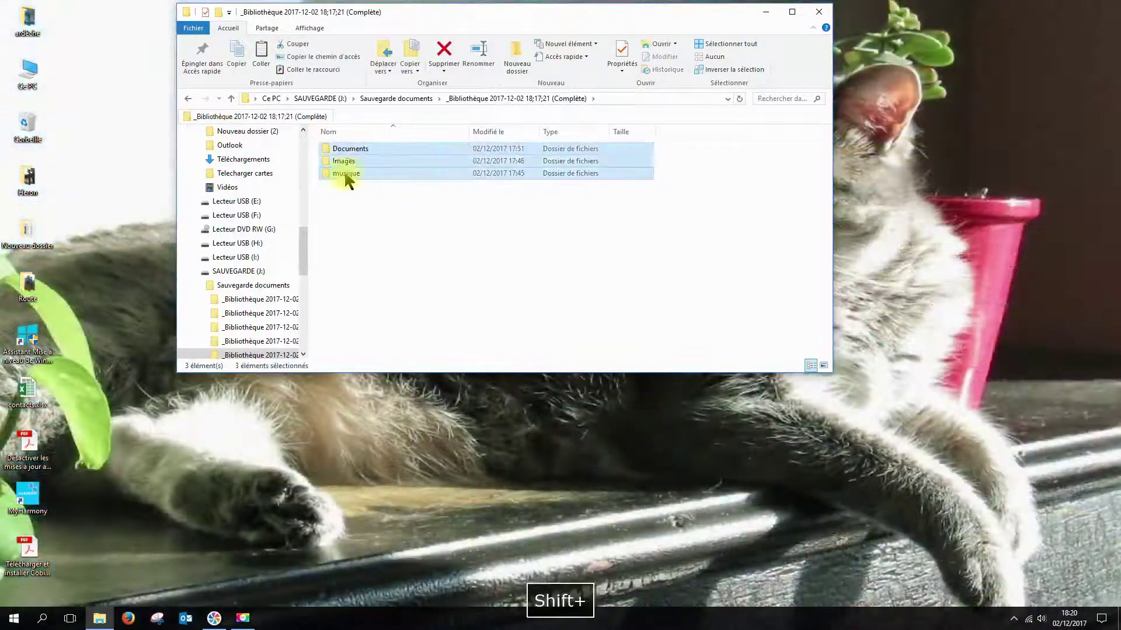
right_click(389, 163)
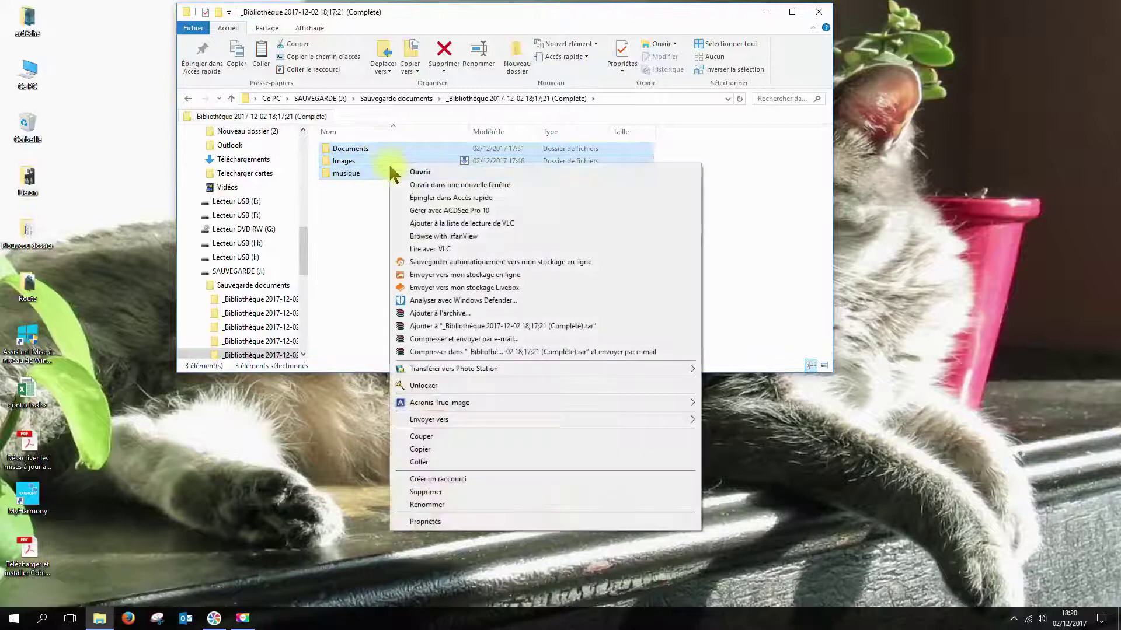
click(417, 448)
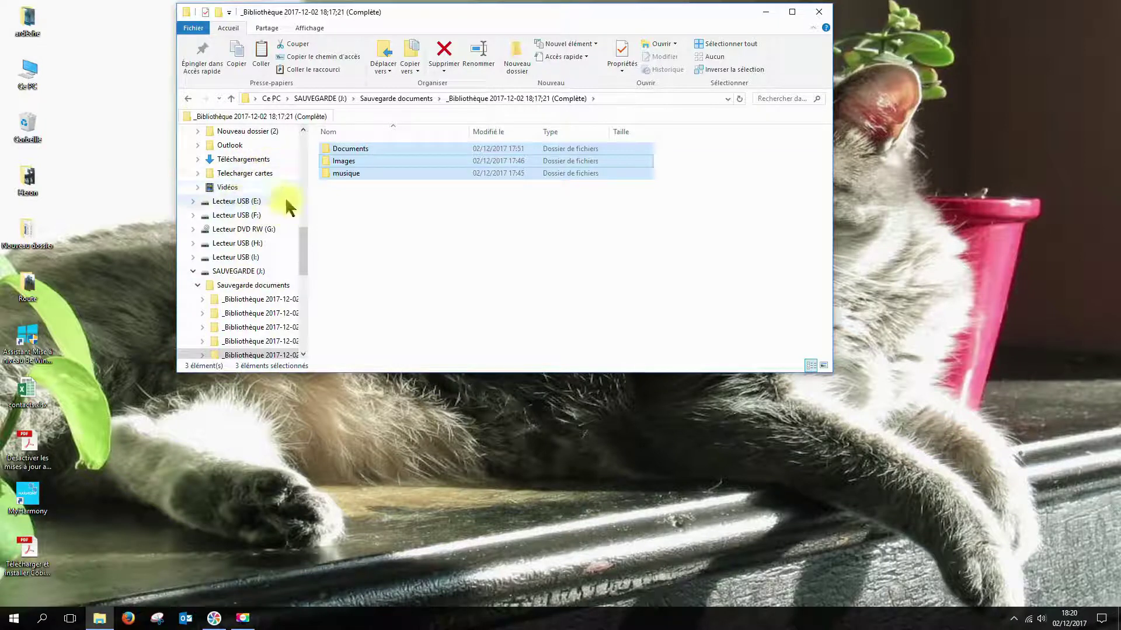
Step: Open D:\_Bibliothèque and paste the copied backup folders into it
scroll(295, 186, up, 10)
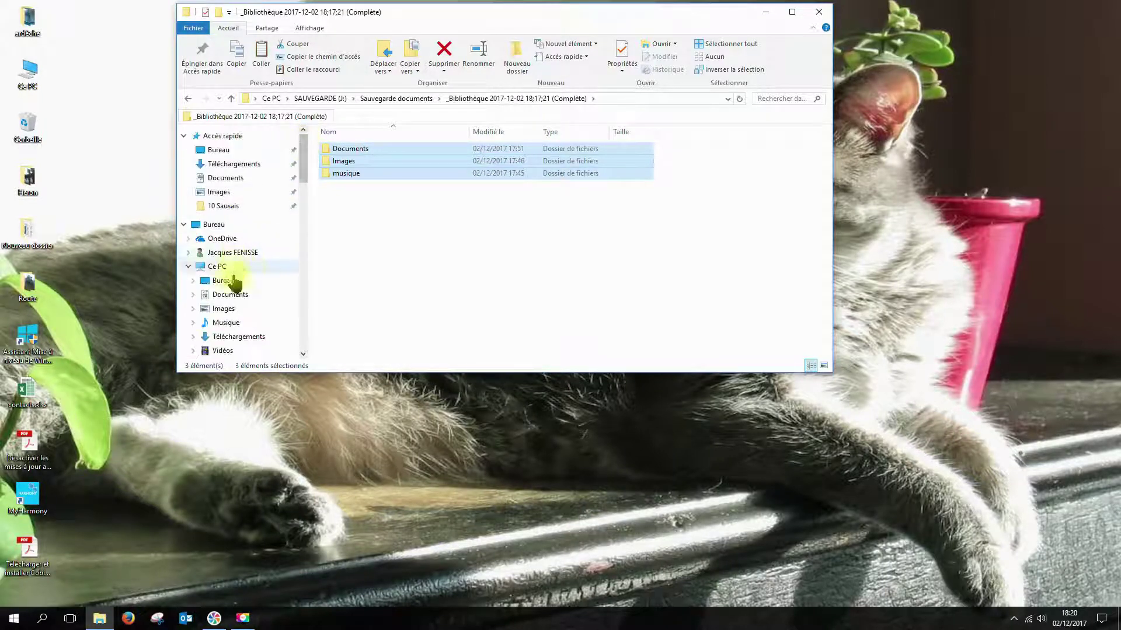
click(220, 269)
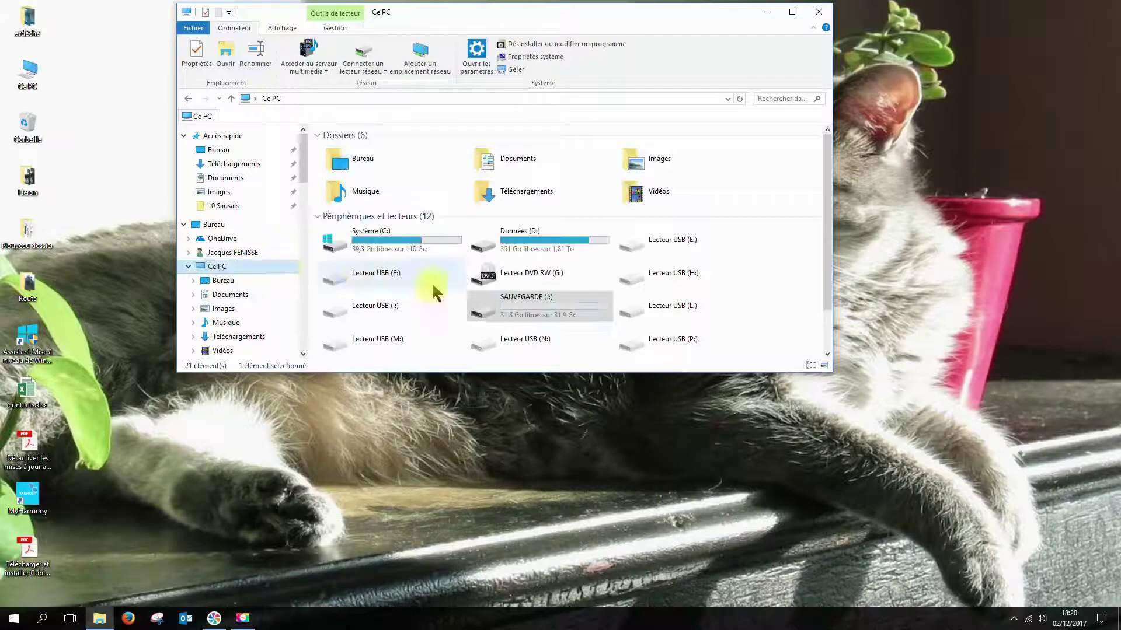
double_click(516, 240)
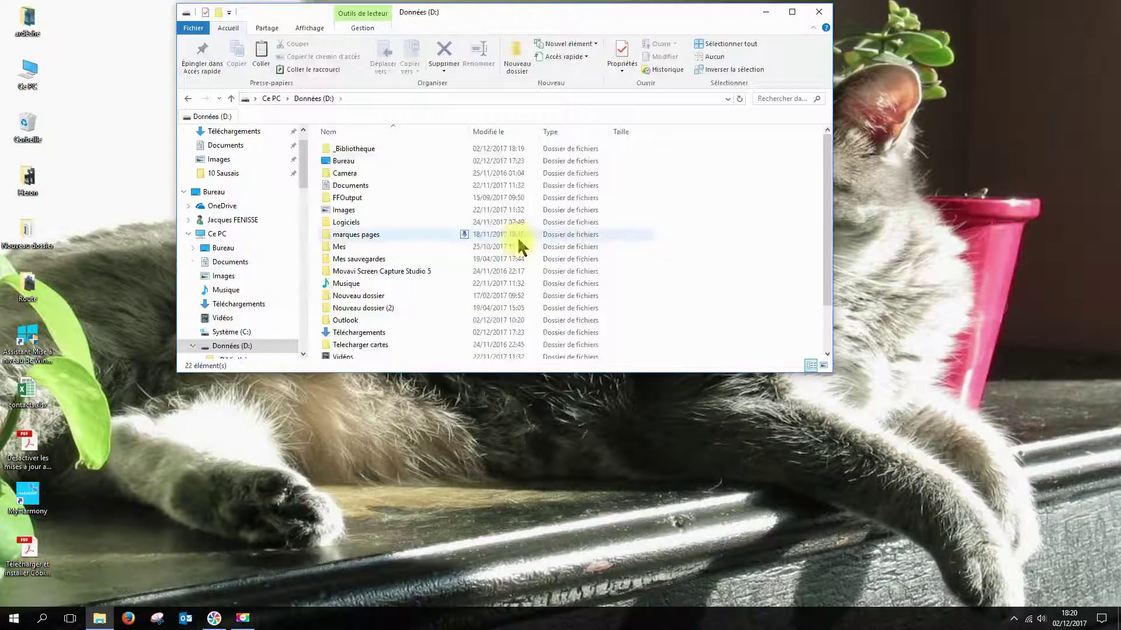
double_click(353, 149)
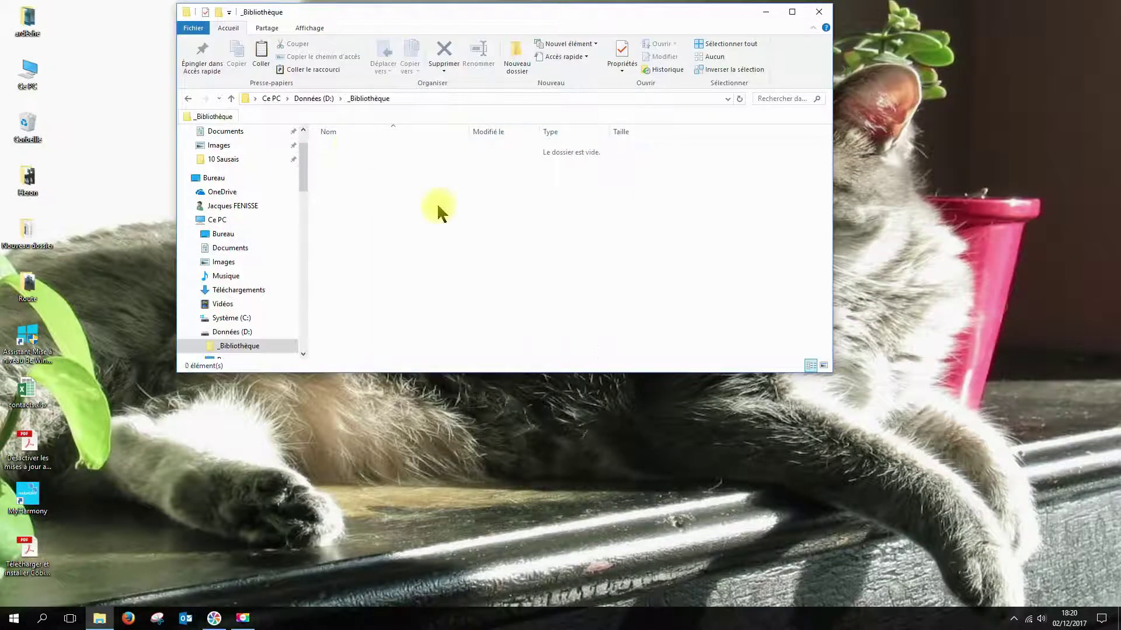
right_click(413, 180)
click(429, 276)
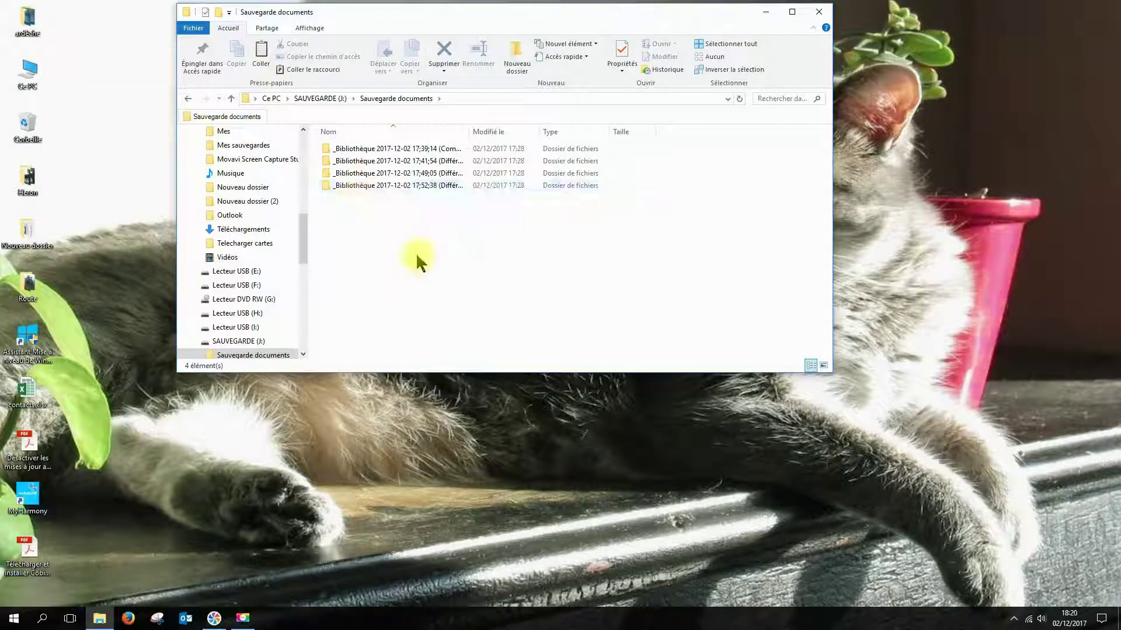
Step: Copy the Documents, Images and musique folders from the 17;39;14 complete backup of _Bibliothèque
mouse_move(360, 153)
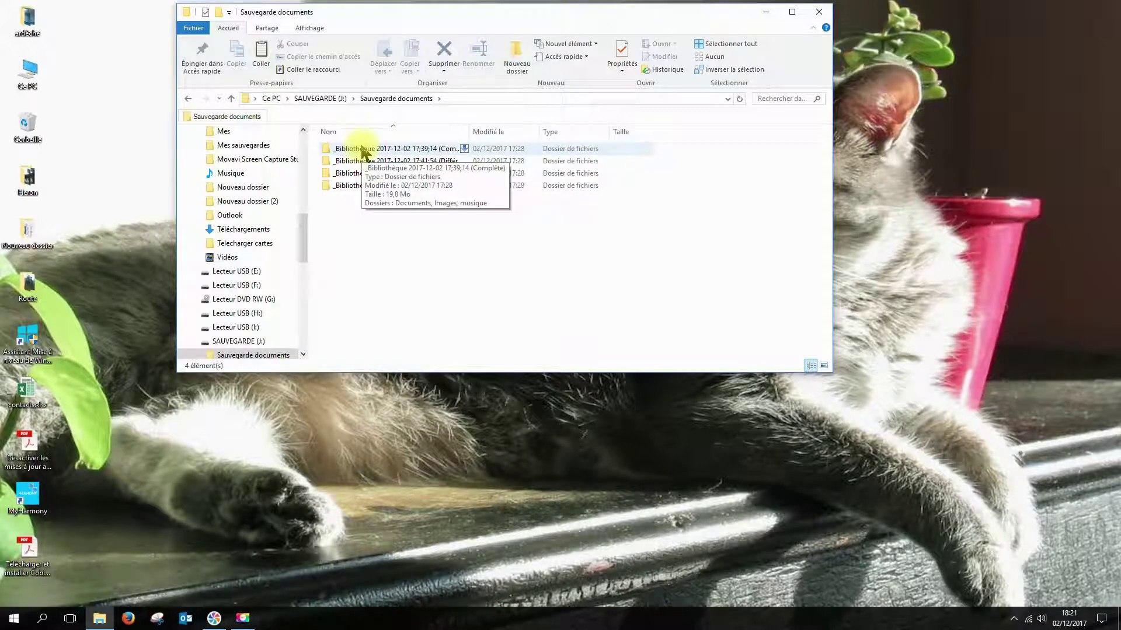
double_click(352, 152)
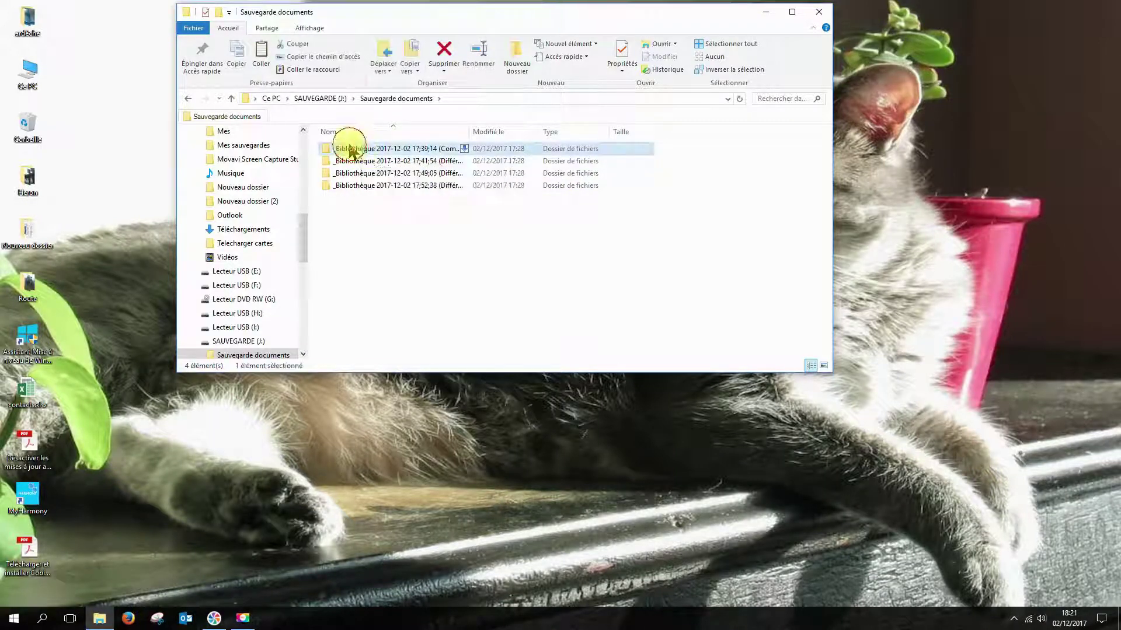
click(355, 153)
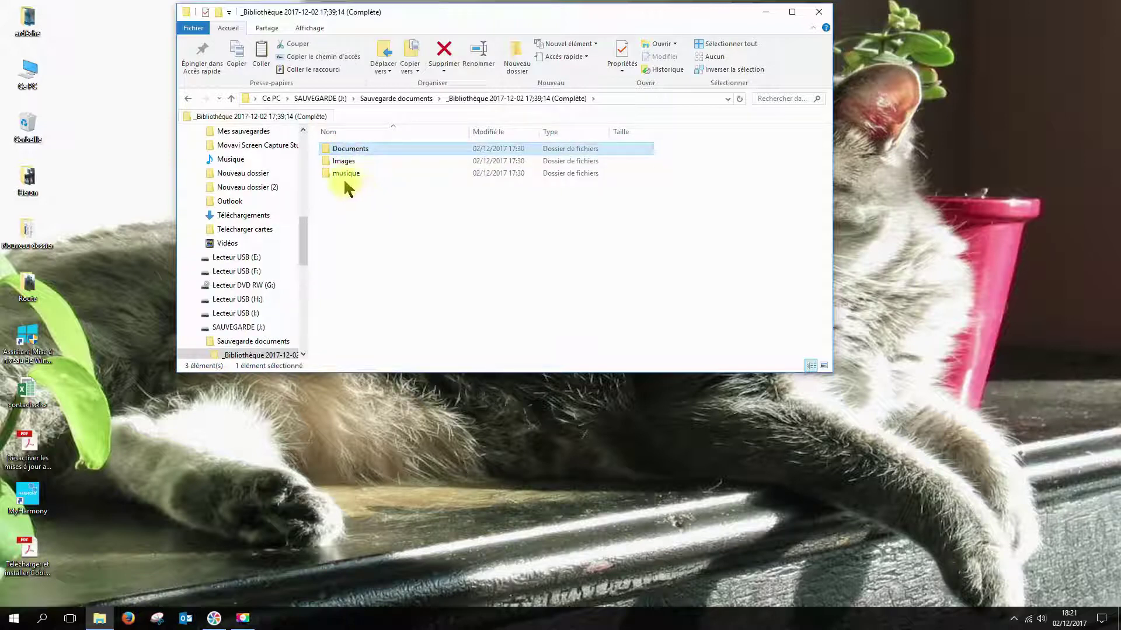
shift+click(344, 173)
right_click(385, 156)
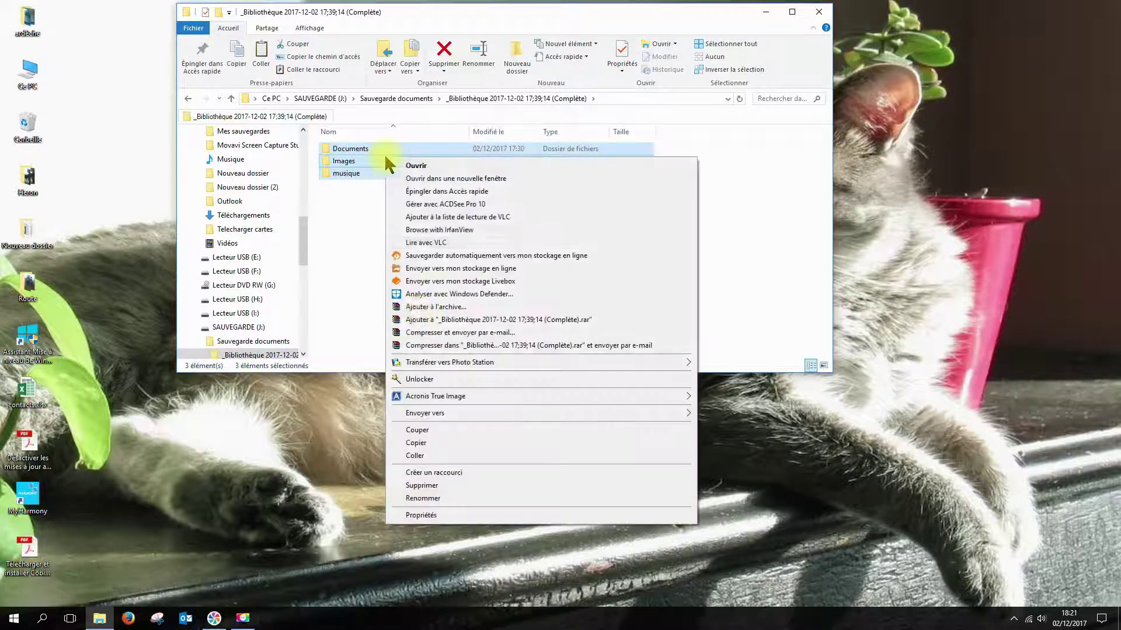
click(415, 442)
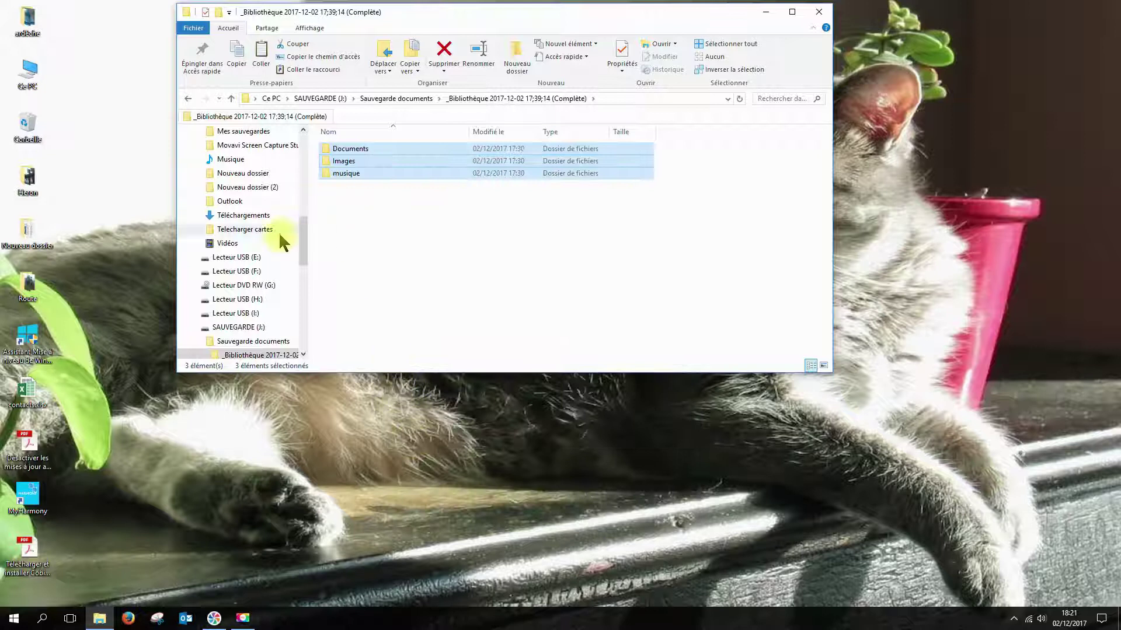
Step: Paste the folders copied from the complete backup into the empty D:\_Bibliothèque folder
click(303, 136)
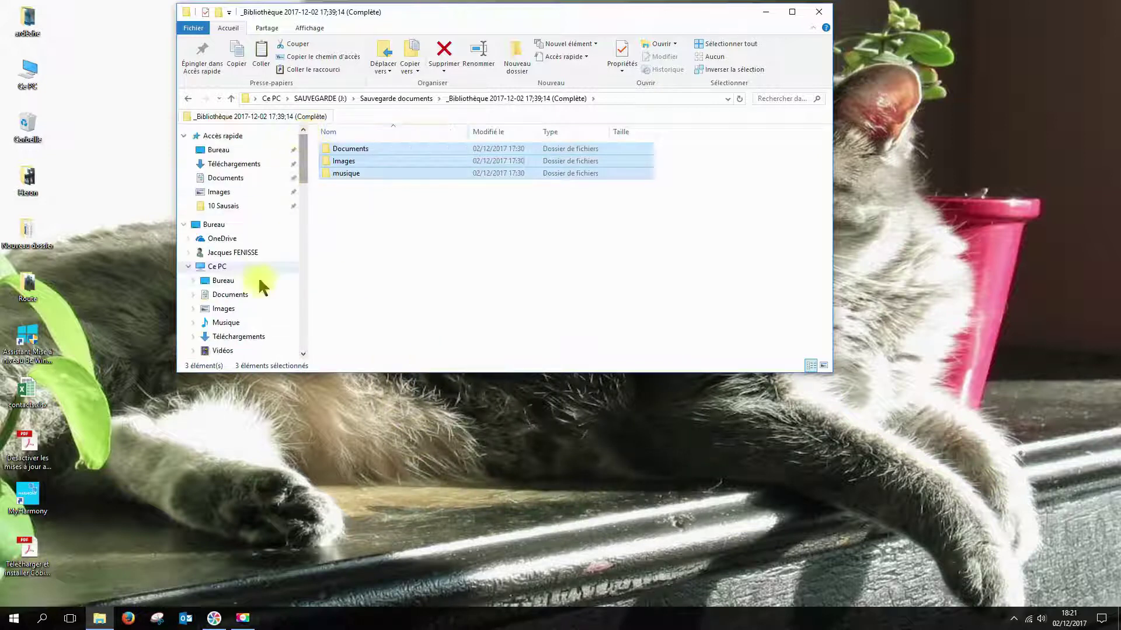
click(218, 266)
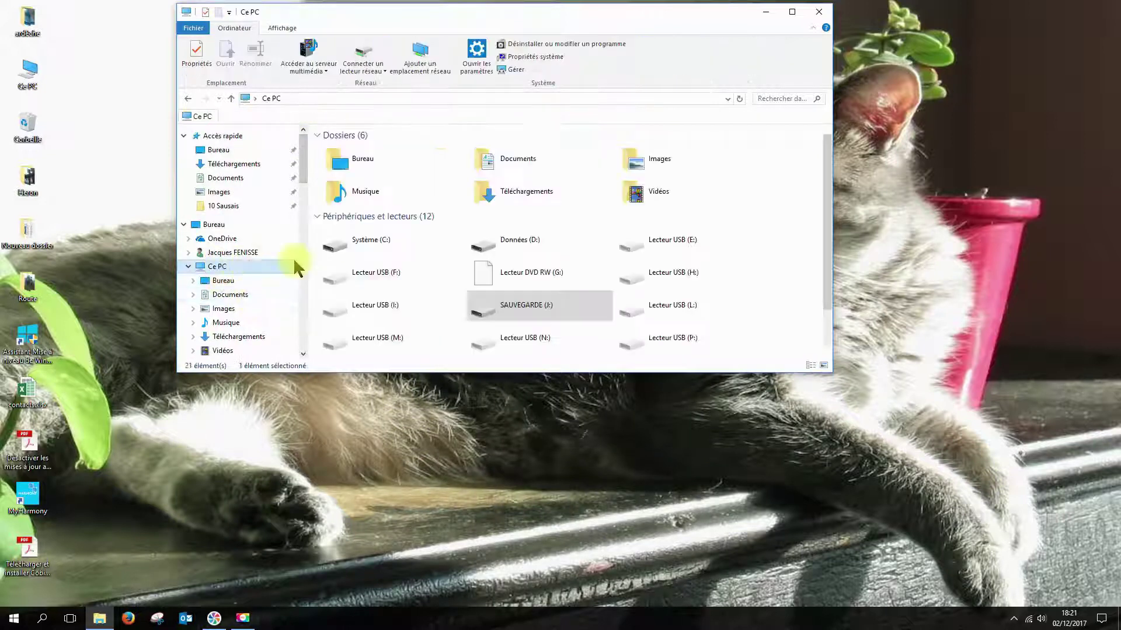
double_click(528, 248)
double_click(353, 149)
right_click(358, 173)
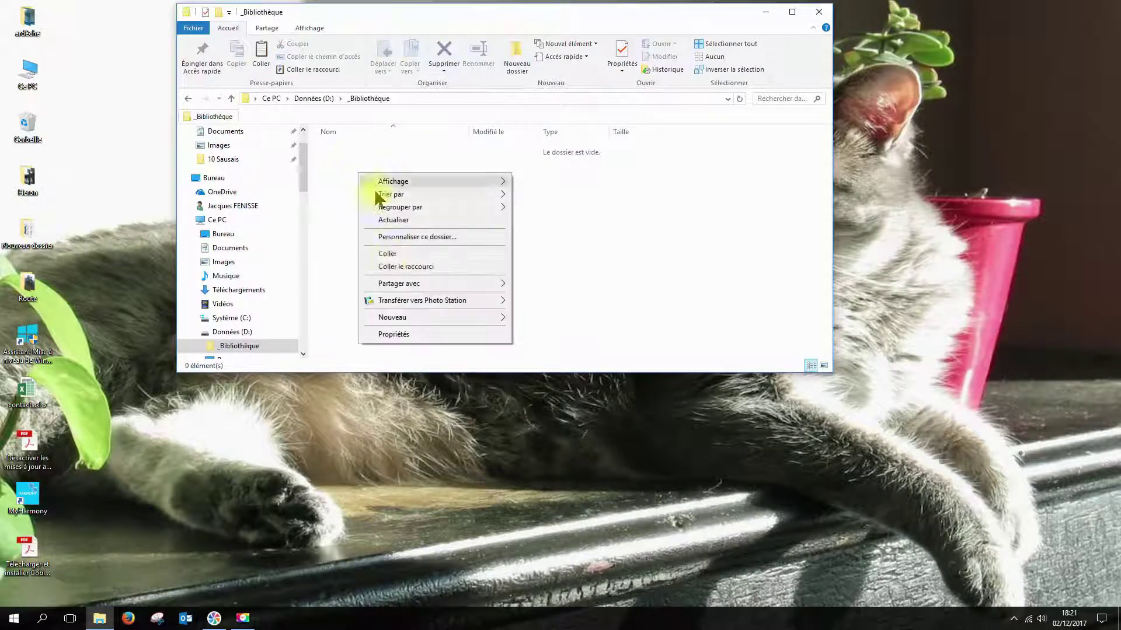
click(385, 254)
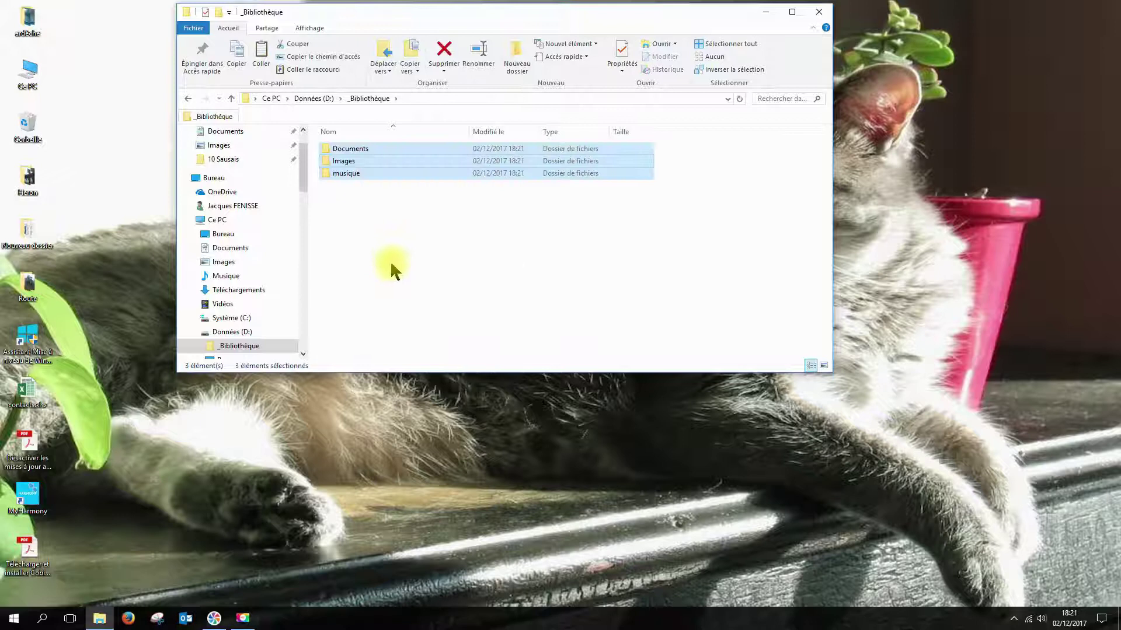
Step: Return to J:\Sauvegarde documents and open the 17;52;38 differential backup of _Bibliothèque
click(212, 168)
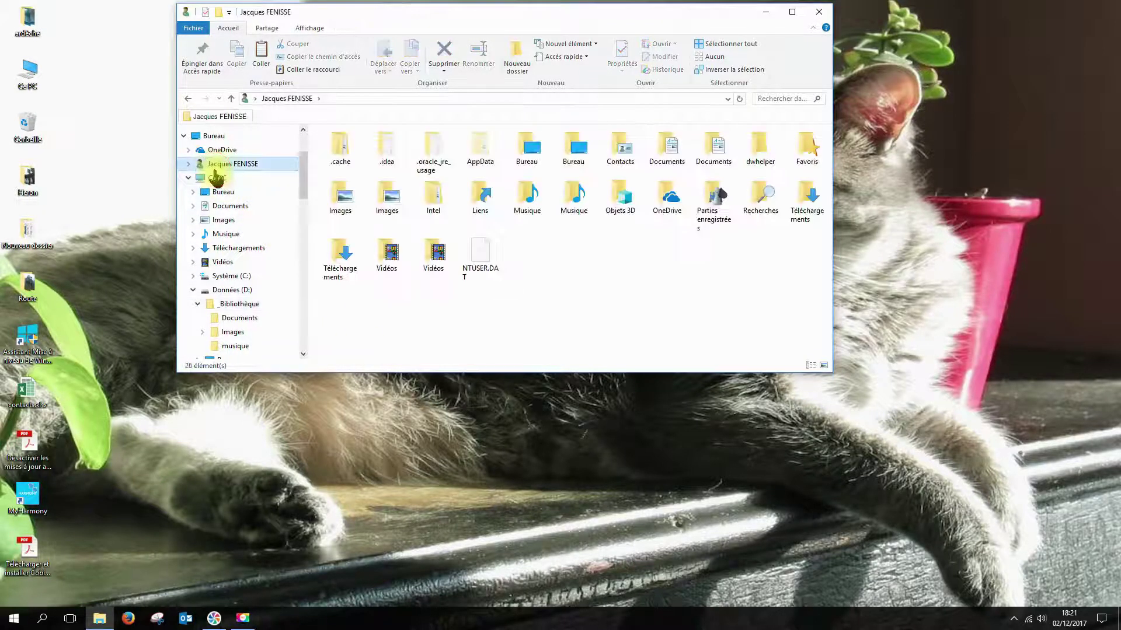
click(216, 177)
double_click(524, 310)
double_click(350, 149)
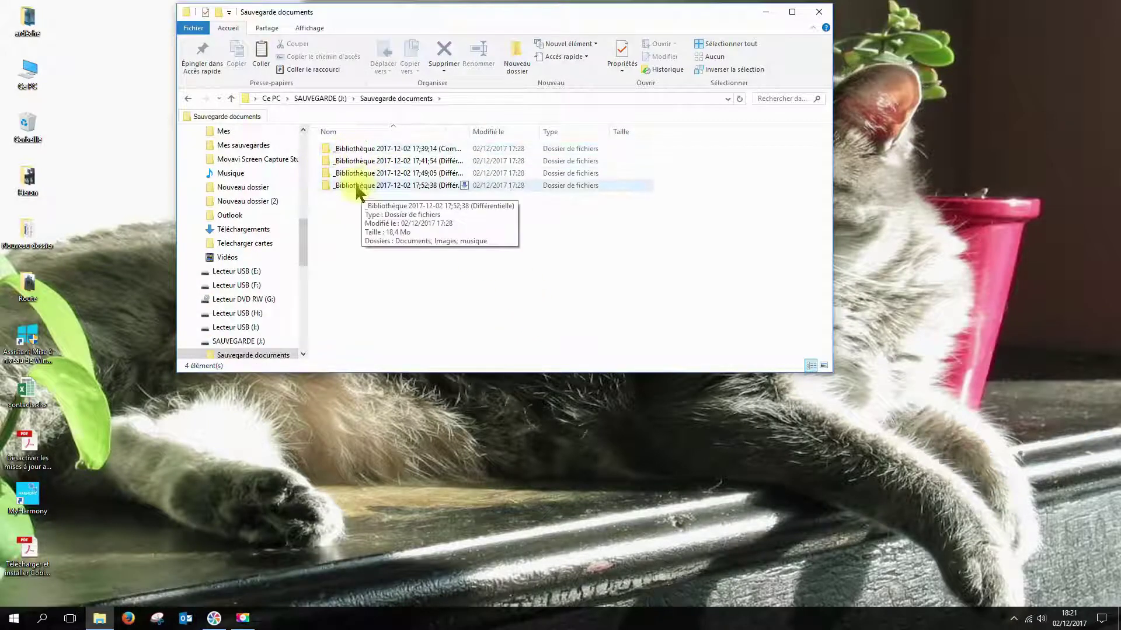
double_click(354, 184)
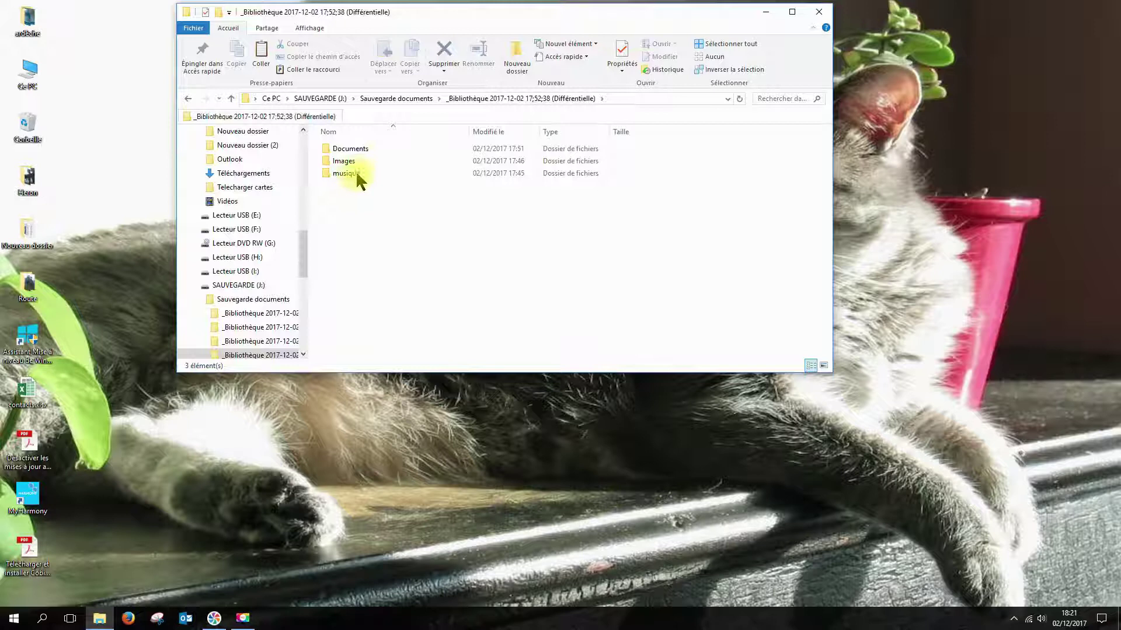
Step: Copy the Documents, Images and musique folders from the 17;52;38 differential backup
click(353, 151)
shift+click(351, 171)
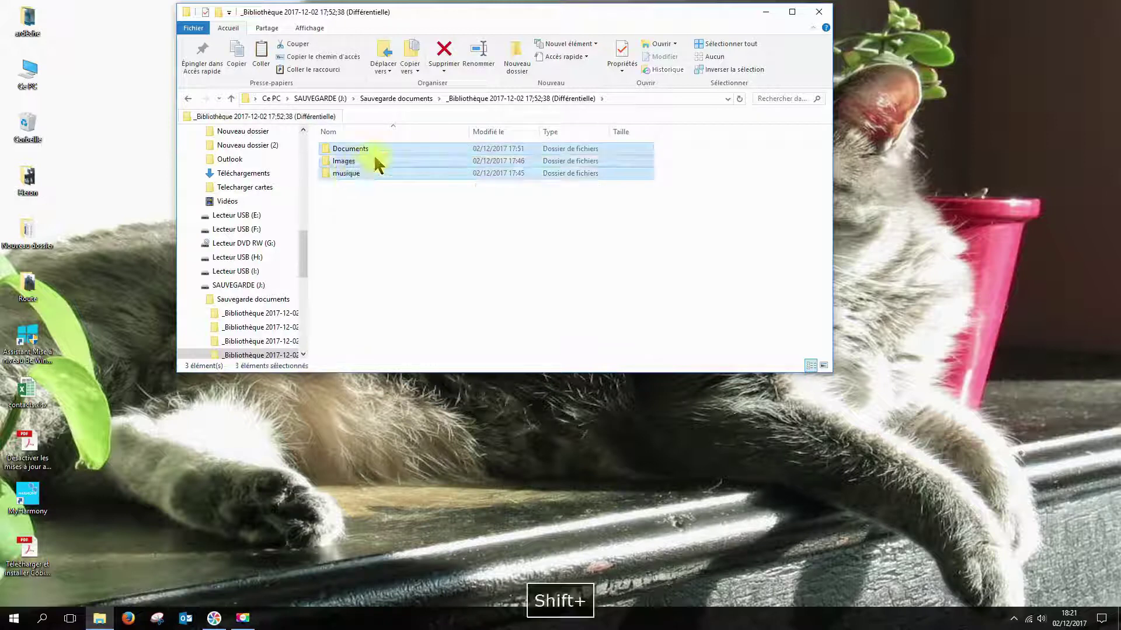
right_click(379, 166)
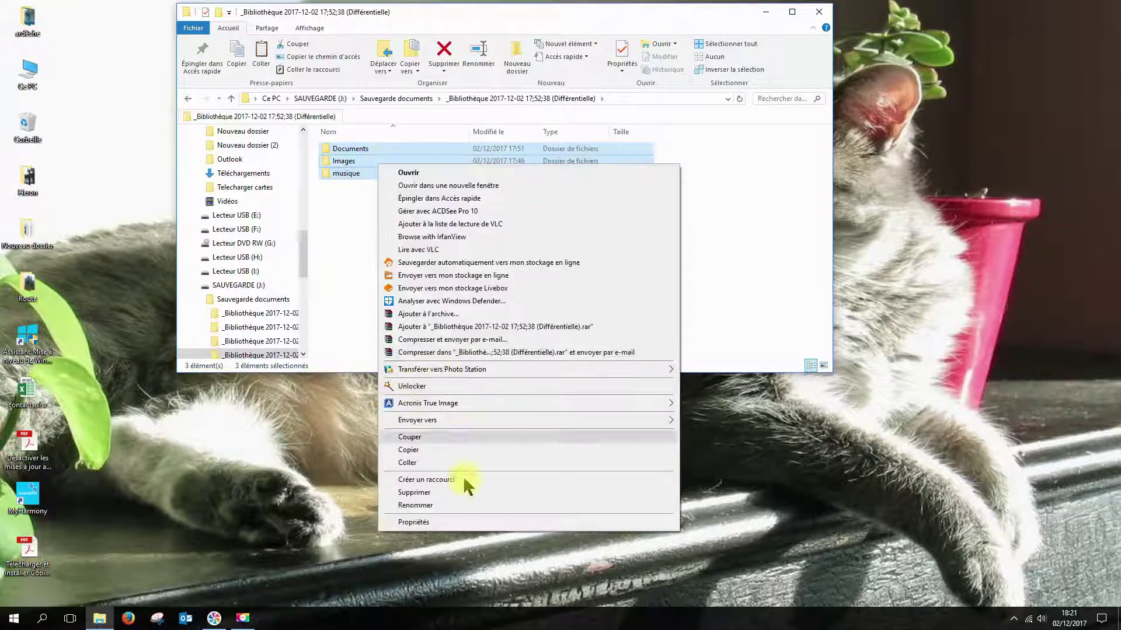
click(415, 451)
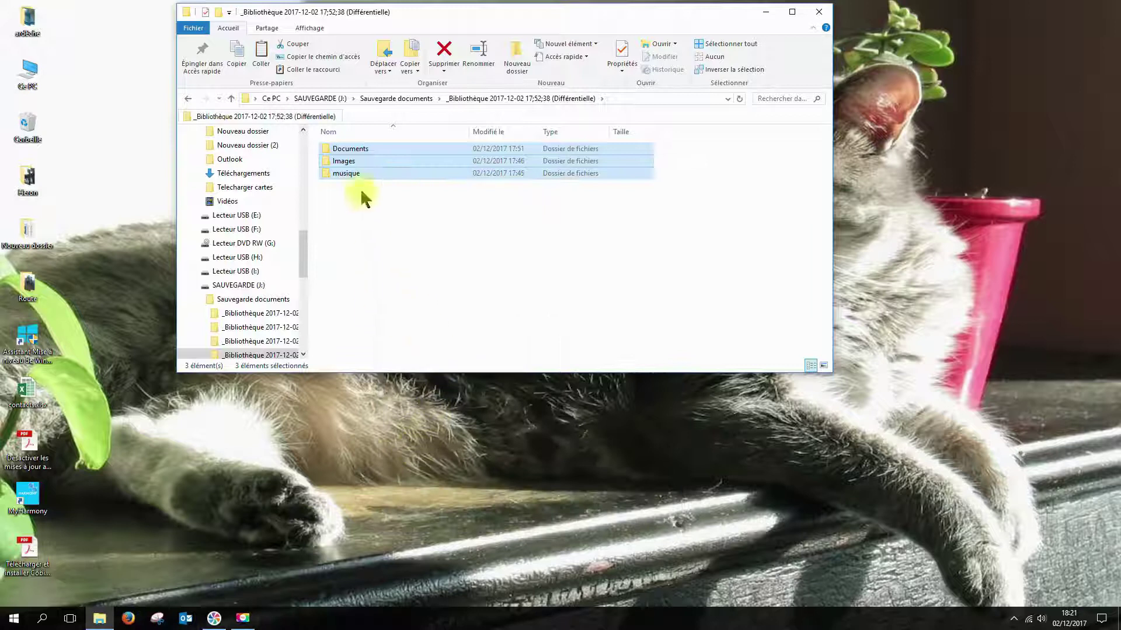
Step: Paste the folders copied from the differential backup into D:\_Bibliothèque, over the restored complete backup
scroll(300, 143, up, 10)
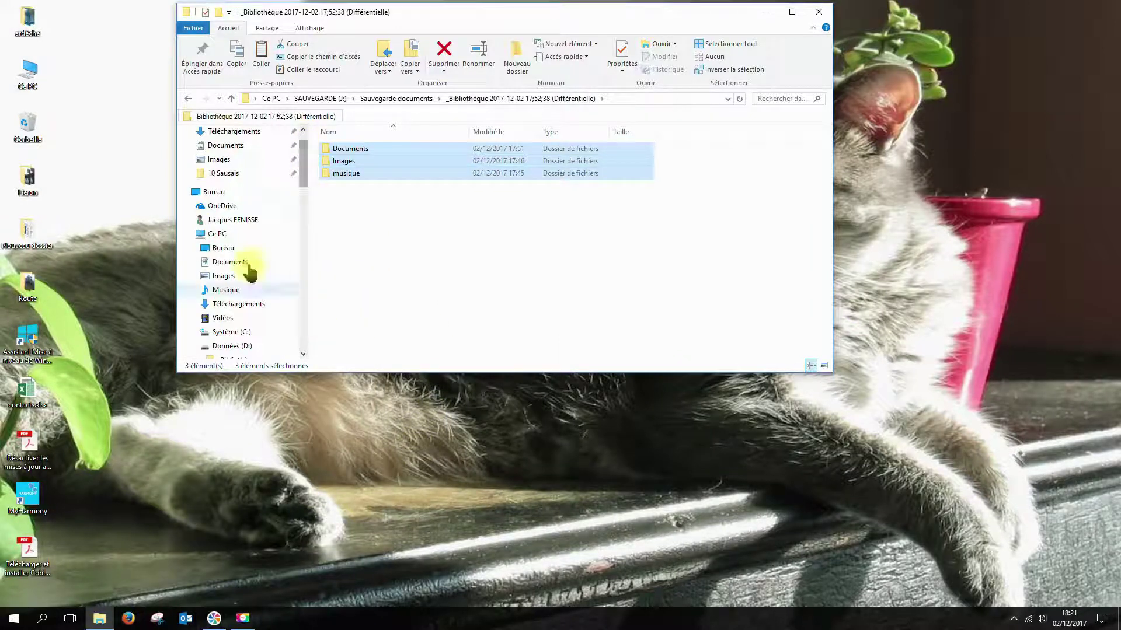
click(214, 233)
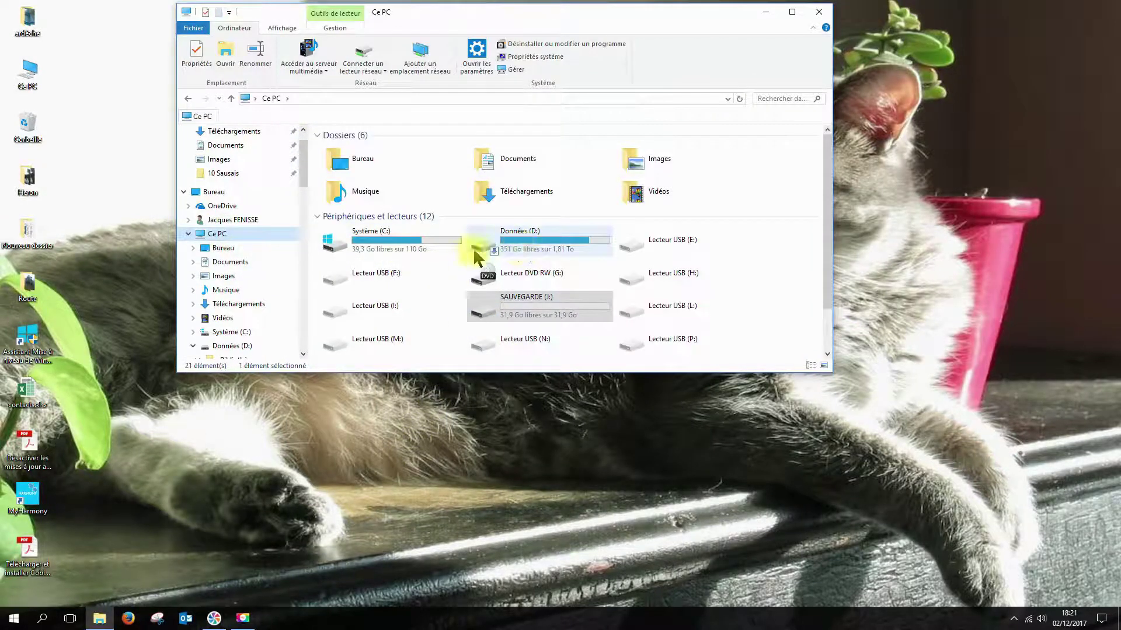
double_click(519, 242)
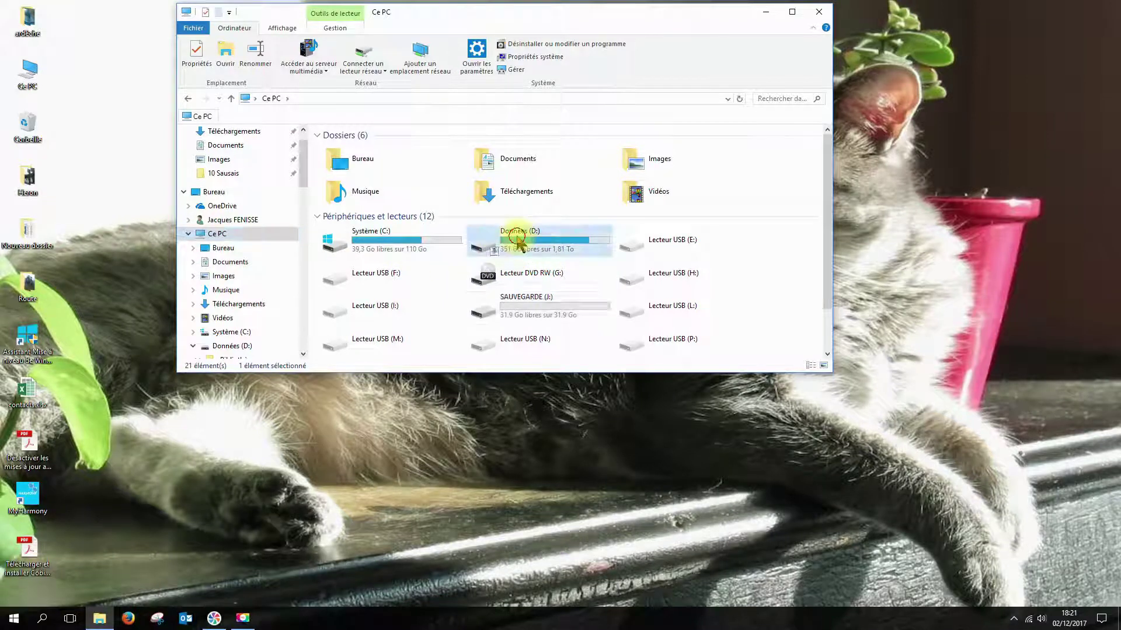
click(346, 151)
double_click(350, 149)
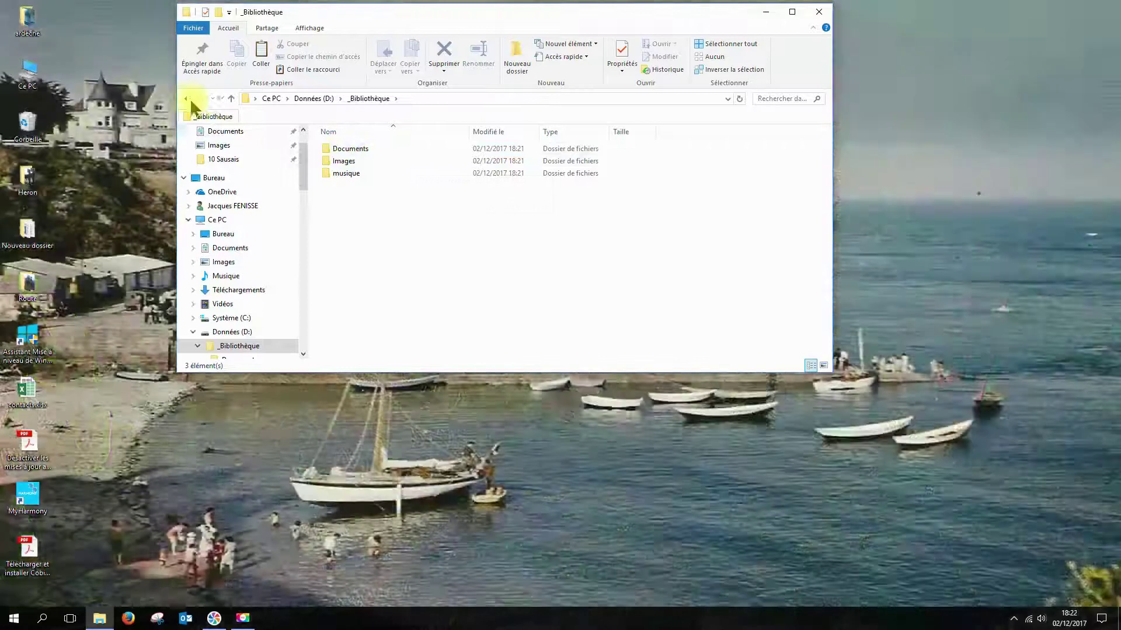
right_click(343, 222)
click(374, 303)
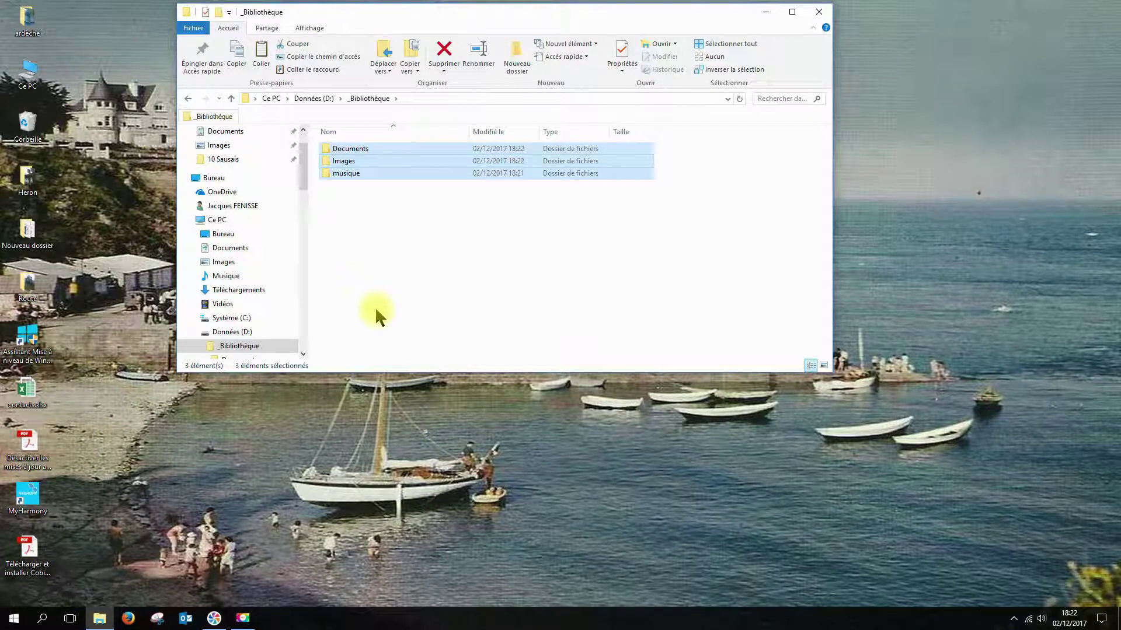
Step: Check the restored files in the Documents, Images and musique folders of D:\_Bibliothèque
double_click(348, 149)
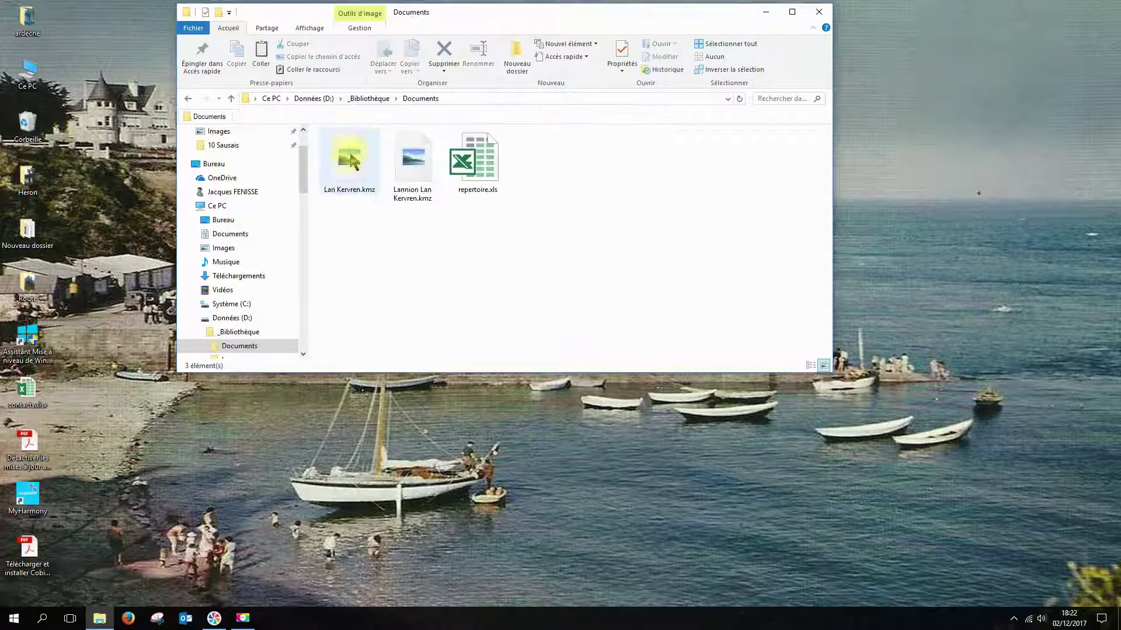
click(188, 98)
double_click(354, 158)
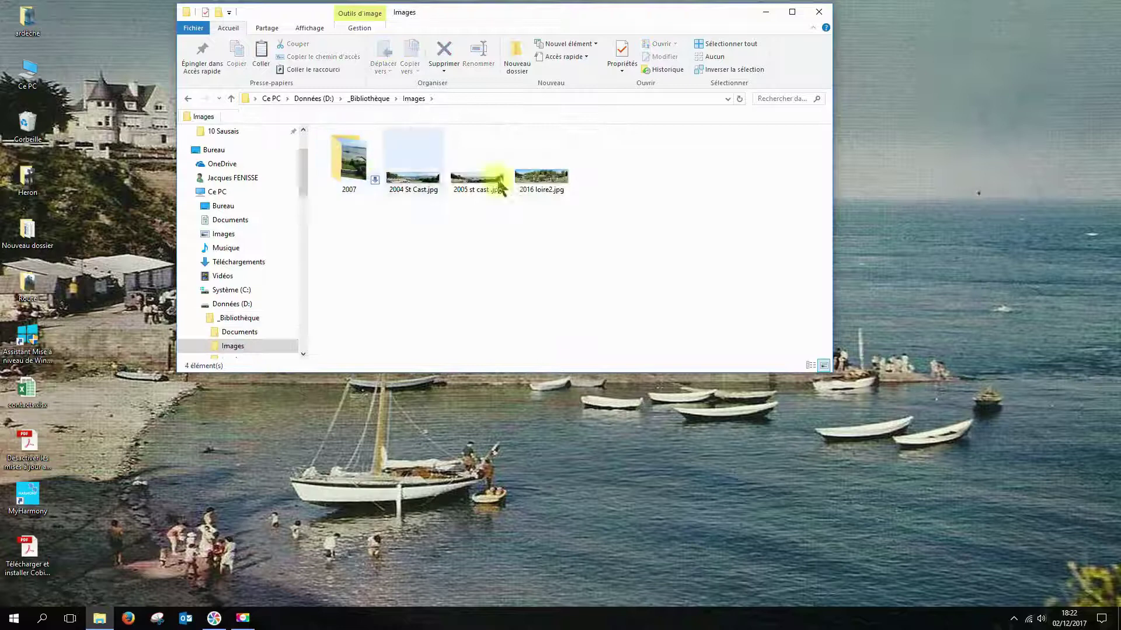
click(189, 98)
double_click(345, 173)
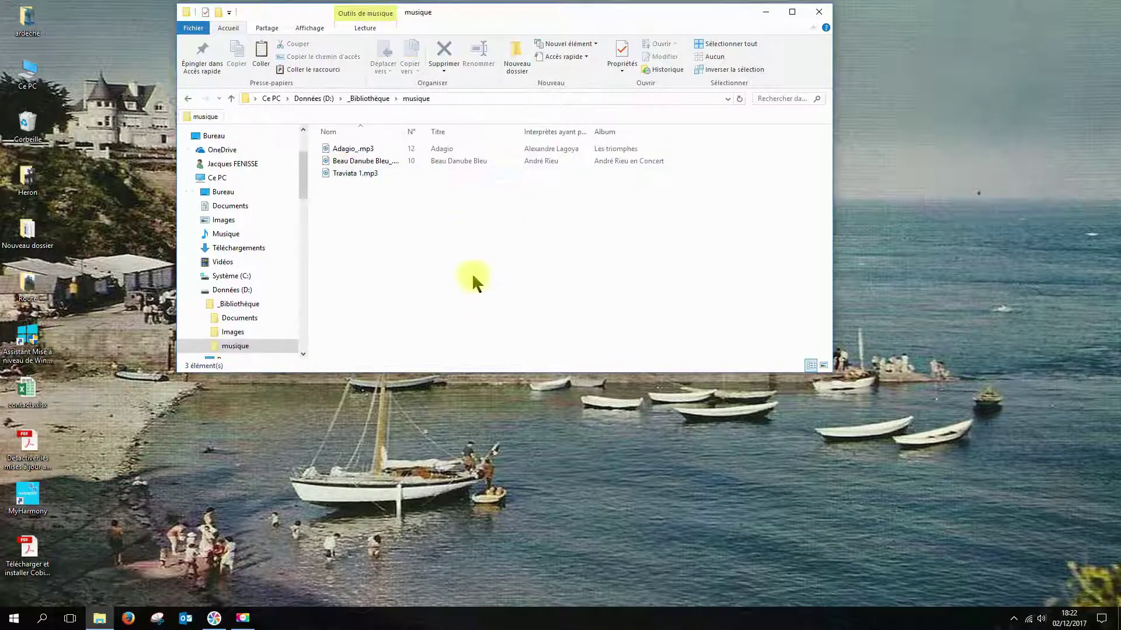